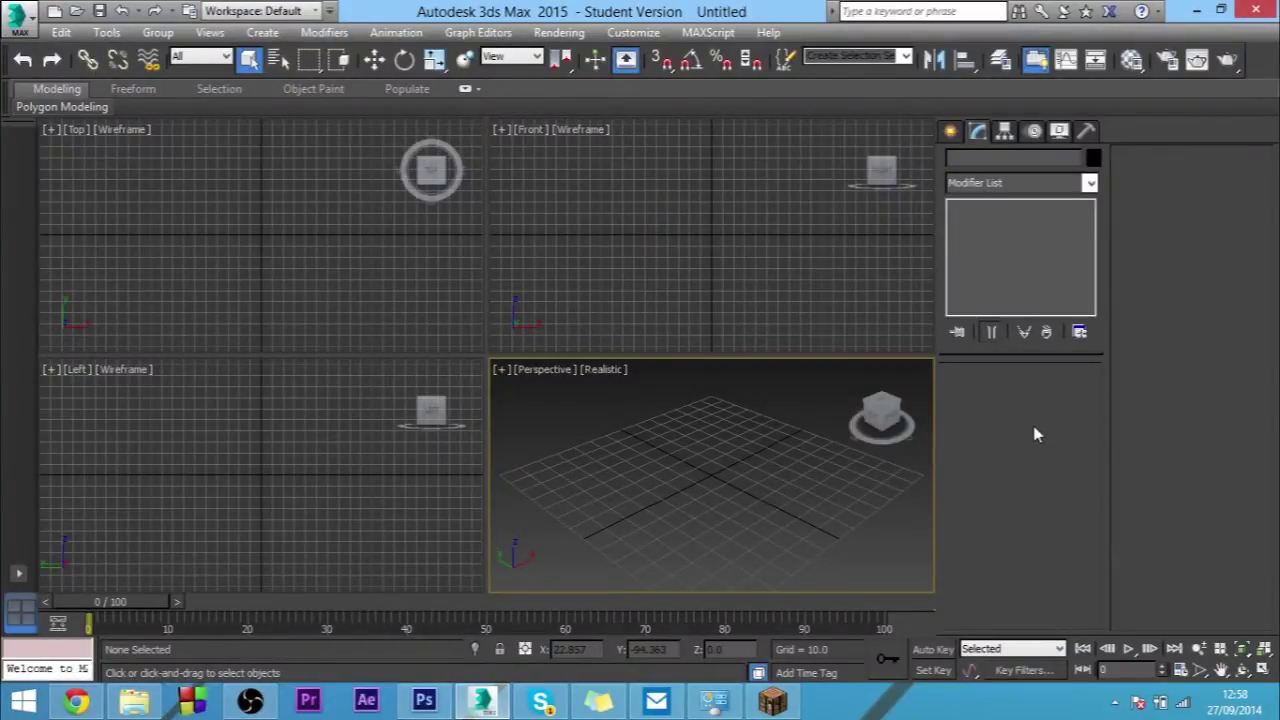
Show the Standard Primitives in the Create panel and choose the Plane object type
left_click(950, 133)
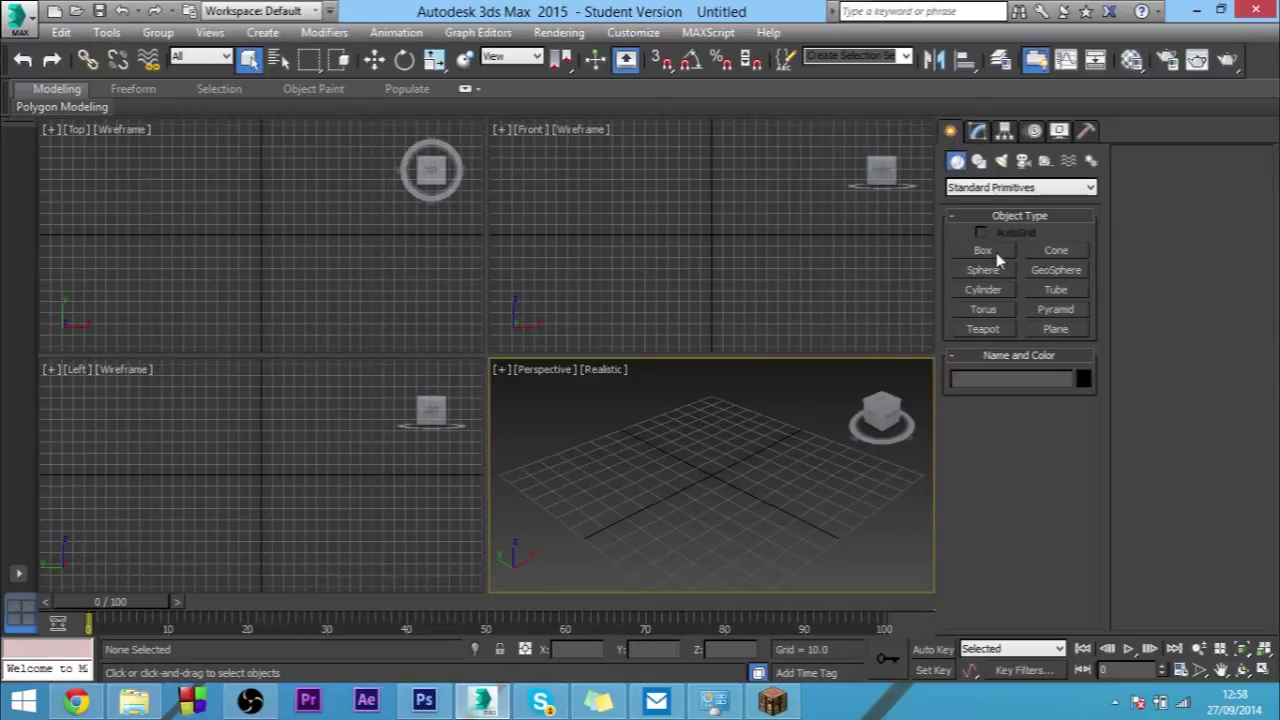
left_click(1055, 330)
Draw an upright plane in the Front viewport, then view it in a maximized Perspective viewport
left_click_drag(641, 144, 762, 334)
right_click(717, 480)
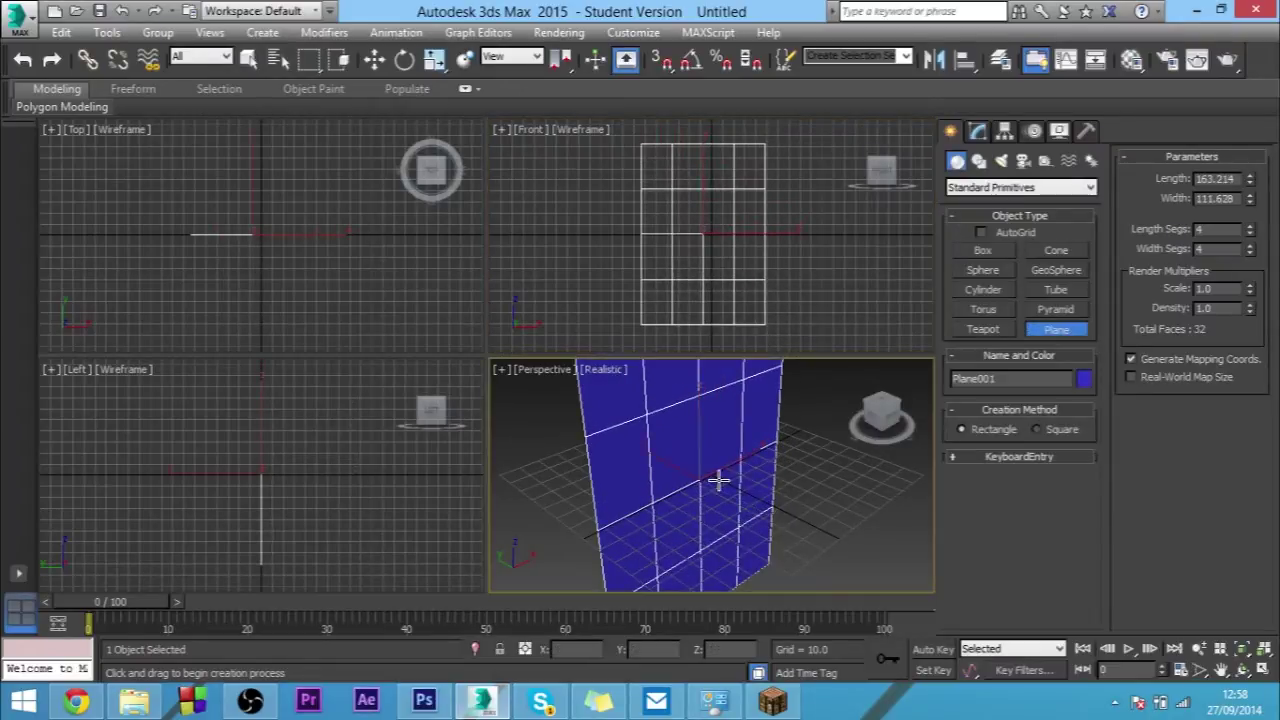
scroll(717, 480, "down", 3)
key("alt+w")
middle_click_drag(555, 367, 634, 400, "alt")
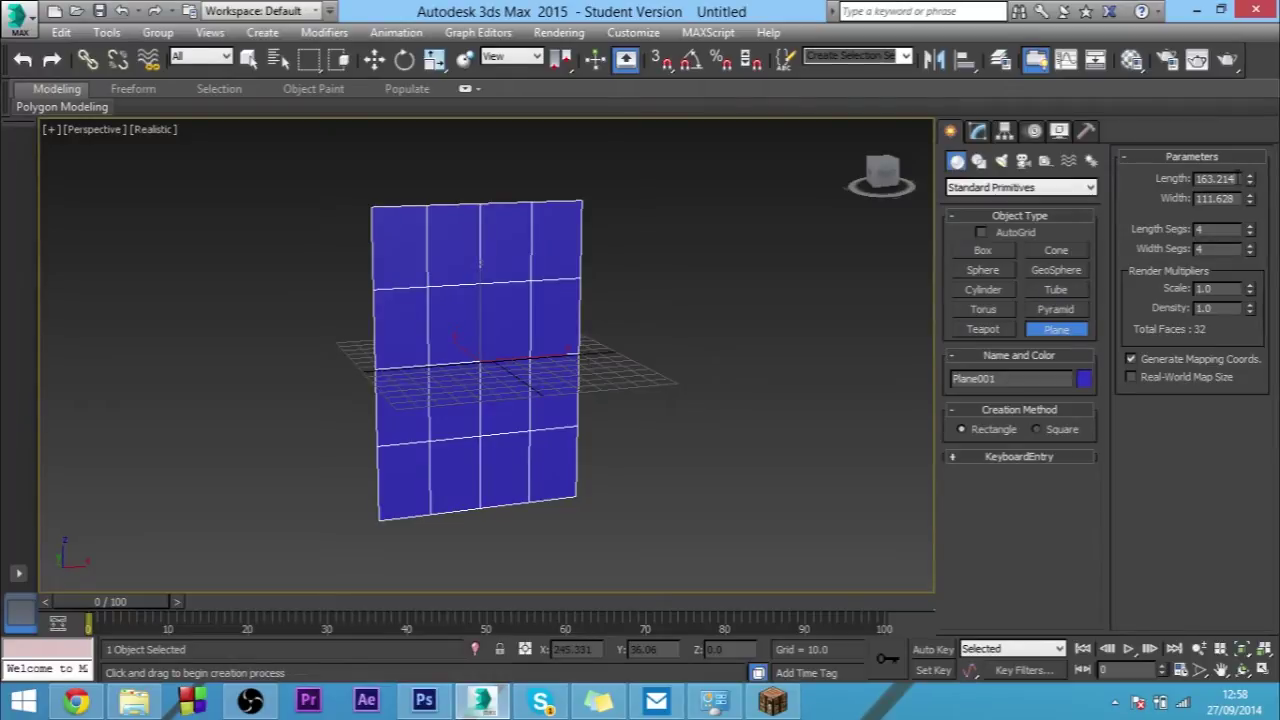
Set the plane's Length to 164 and Width to 111
double_click(1230, 178)
type("164")
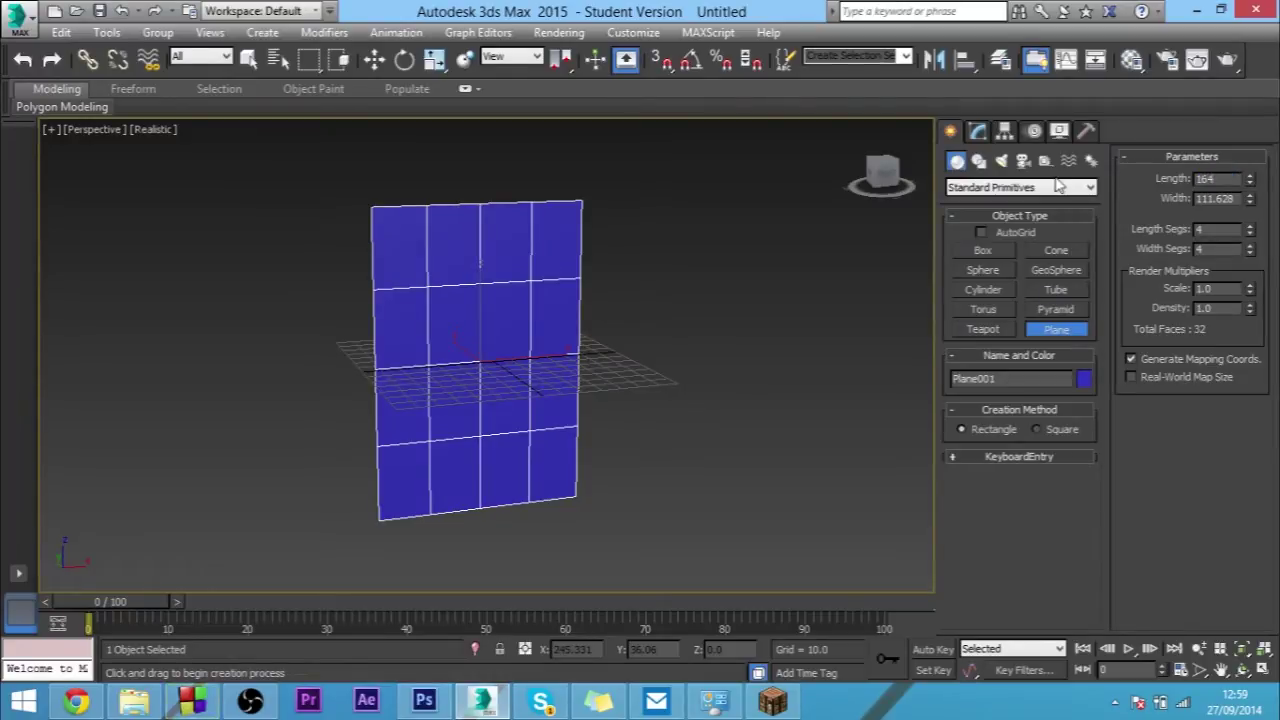
key("Tab")
type("11")
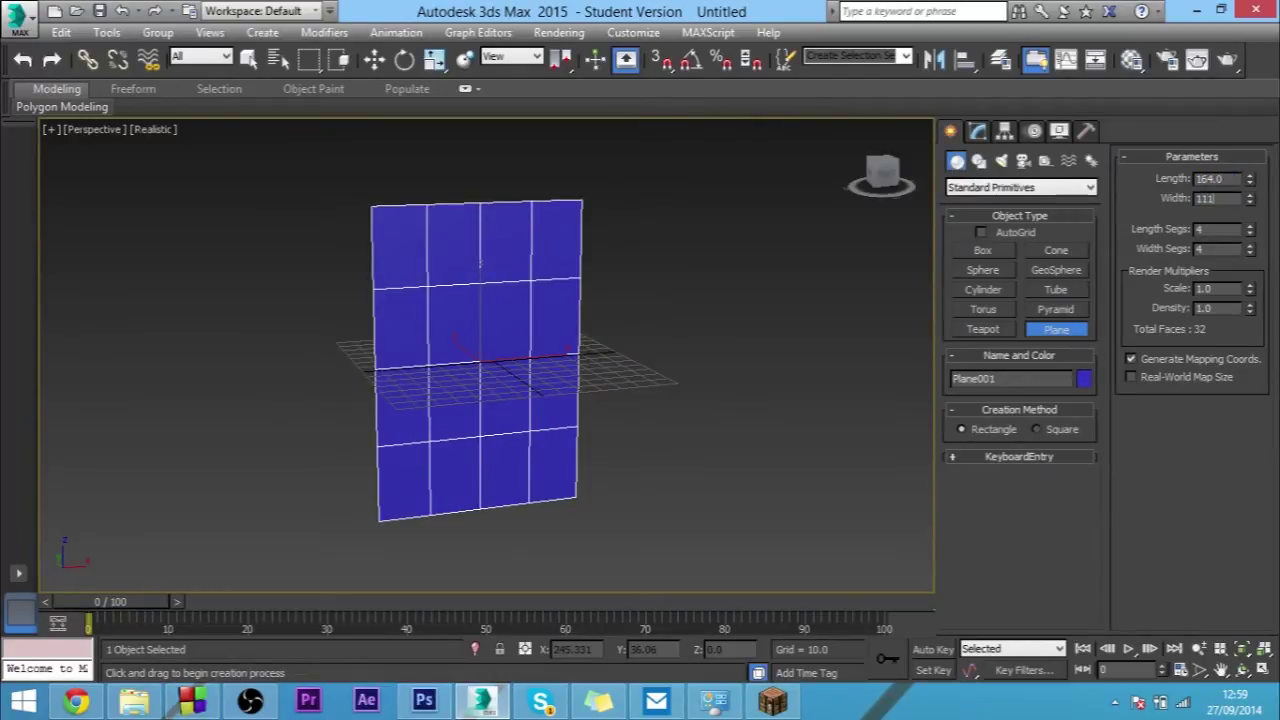
middle_click_drag(798, 318, 571, 311, "alt")
scroll(551, 306, "up", 3)
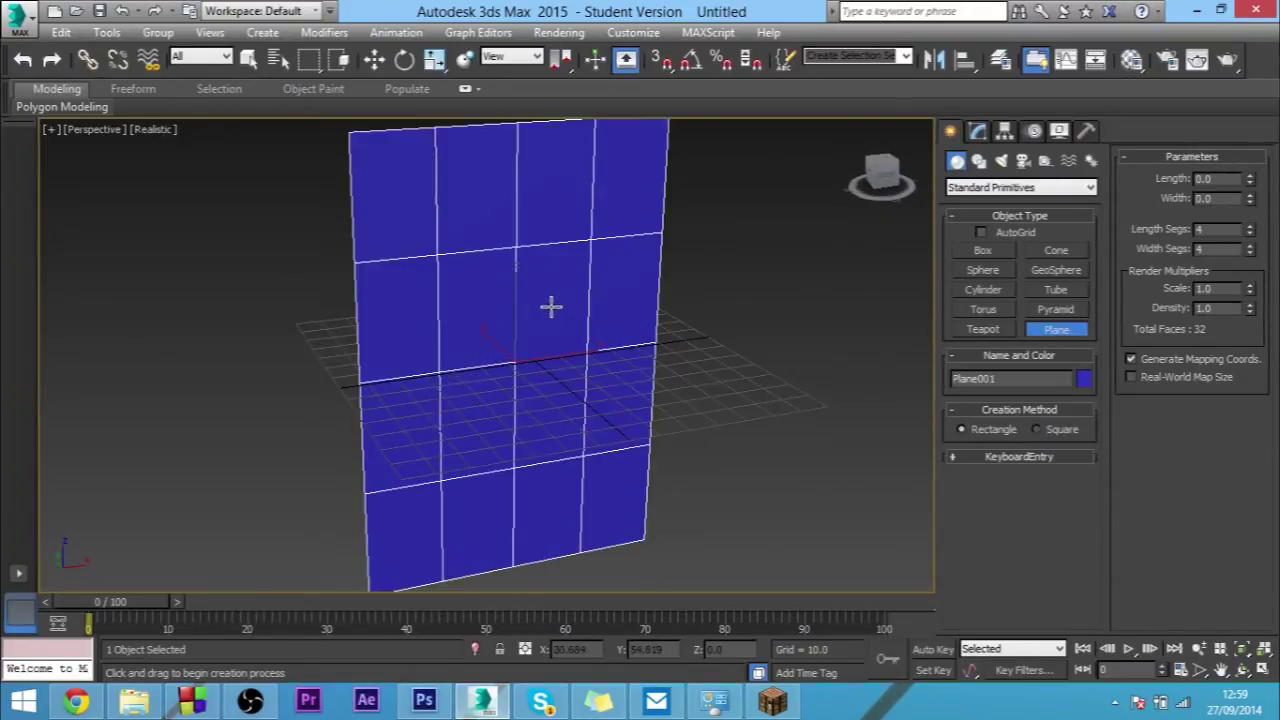
scroll(576, 320, "down", 3)
middle_click_drag(569, 314, 569, 316, "alt")
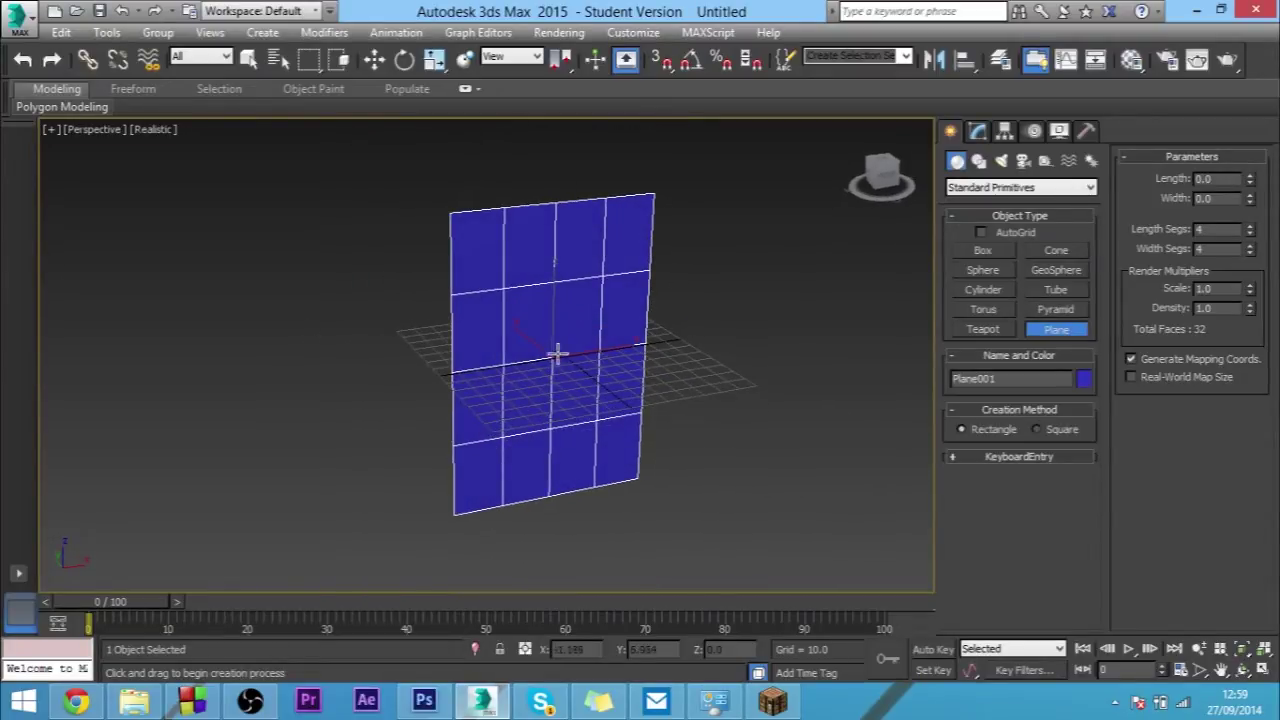
mouse_move(551, 356)
middle_mouse_down("alt")
mouse_move(517, 323)
mouse_move(517, 343)
mouse_move(543, 357)
middle_mouse_up("alt")
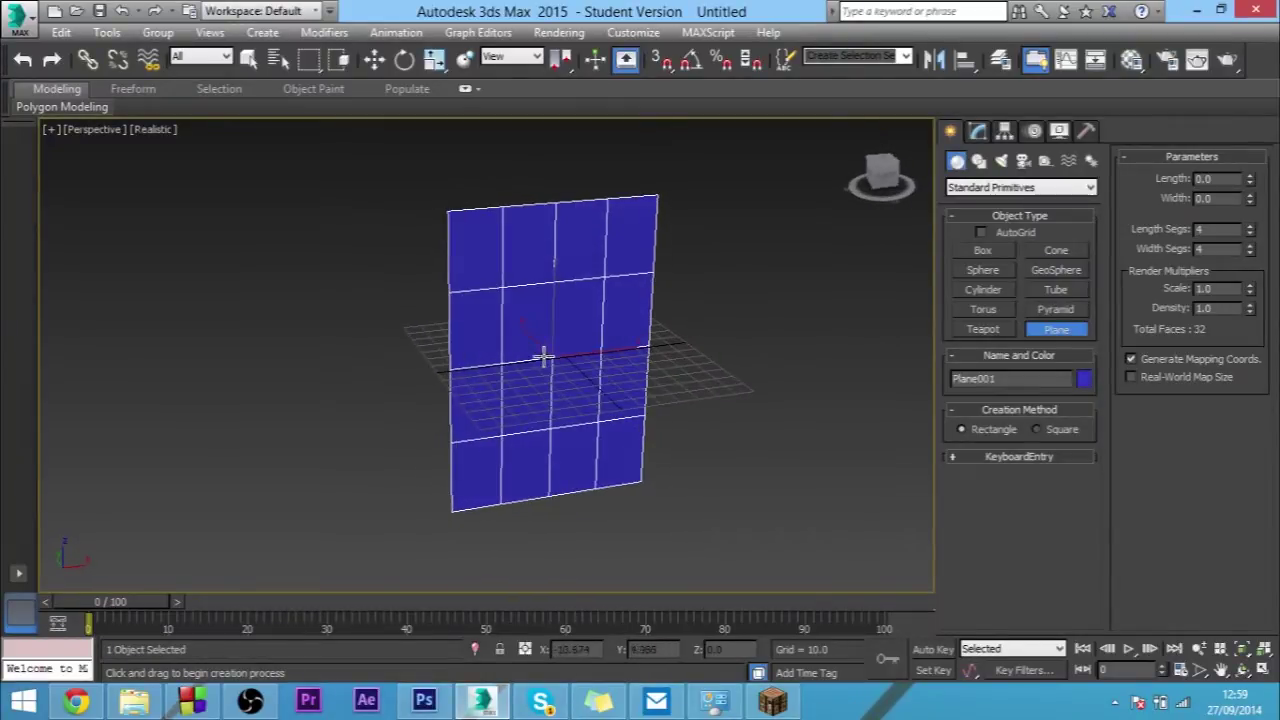
Check the plane in the Modify panel, return to Create, and bring up the plane's quad menu
left_click(979, 134)
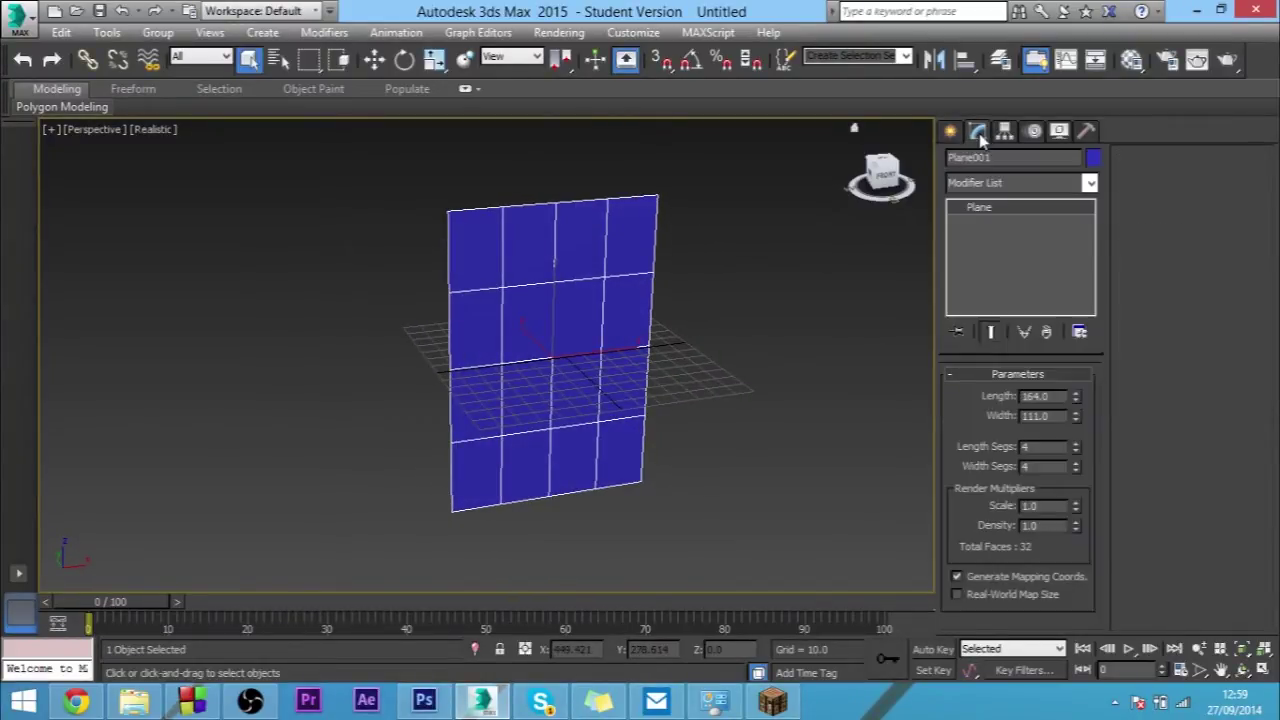
left_click(952, 133)
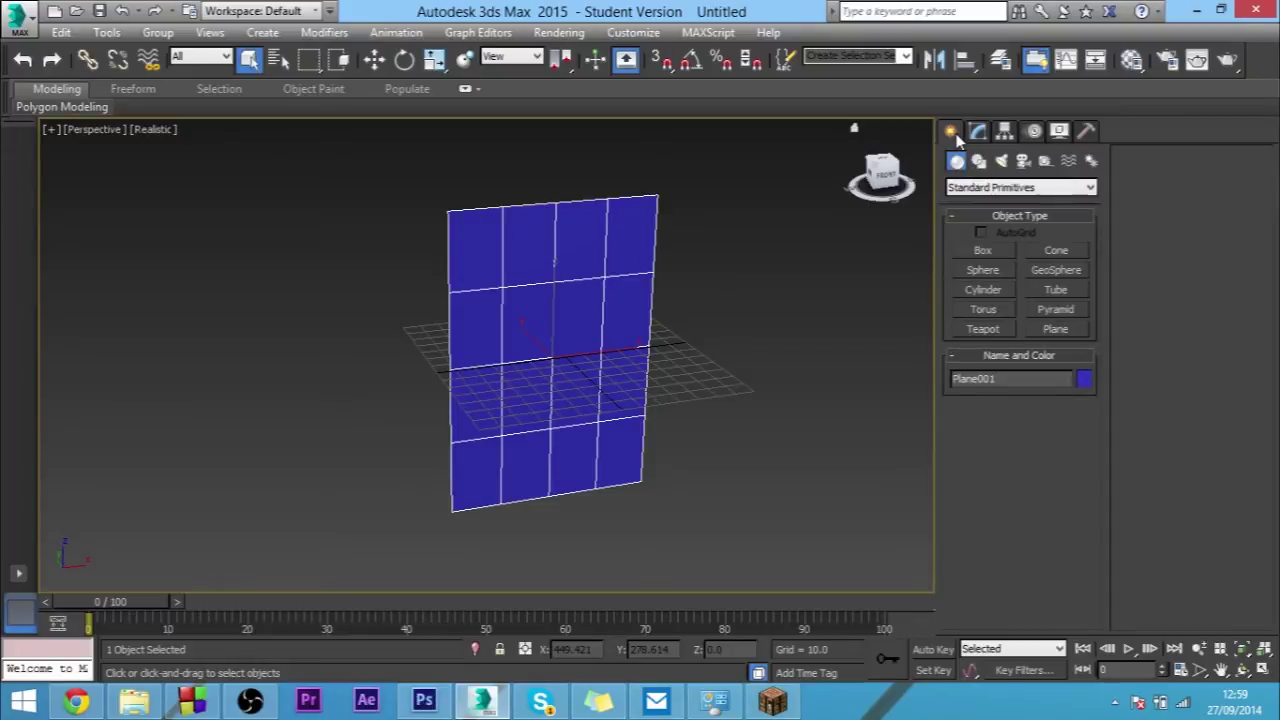
right_click(551, 262)
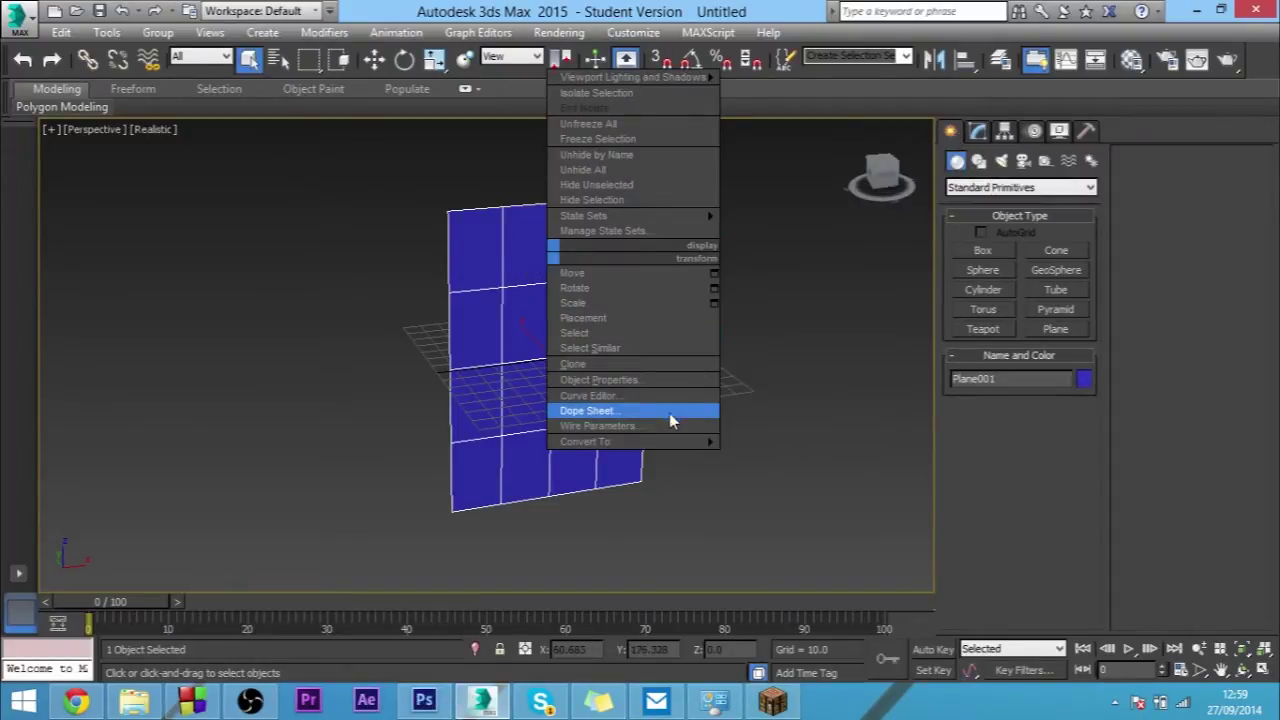
Convert Plane001 to a NURBS surface through Convert To in the quad menu
mouse_move(672, 437)
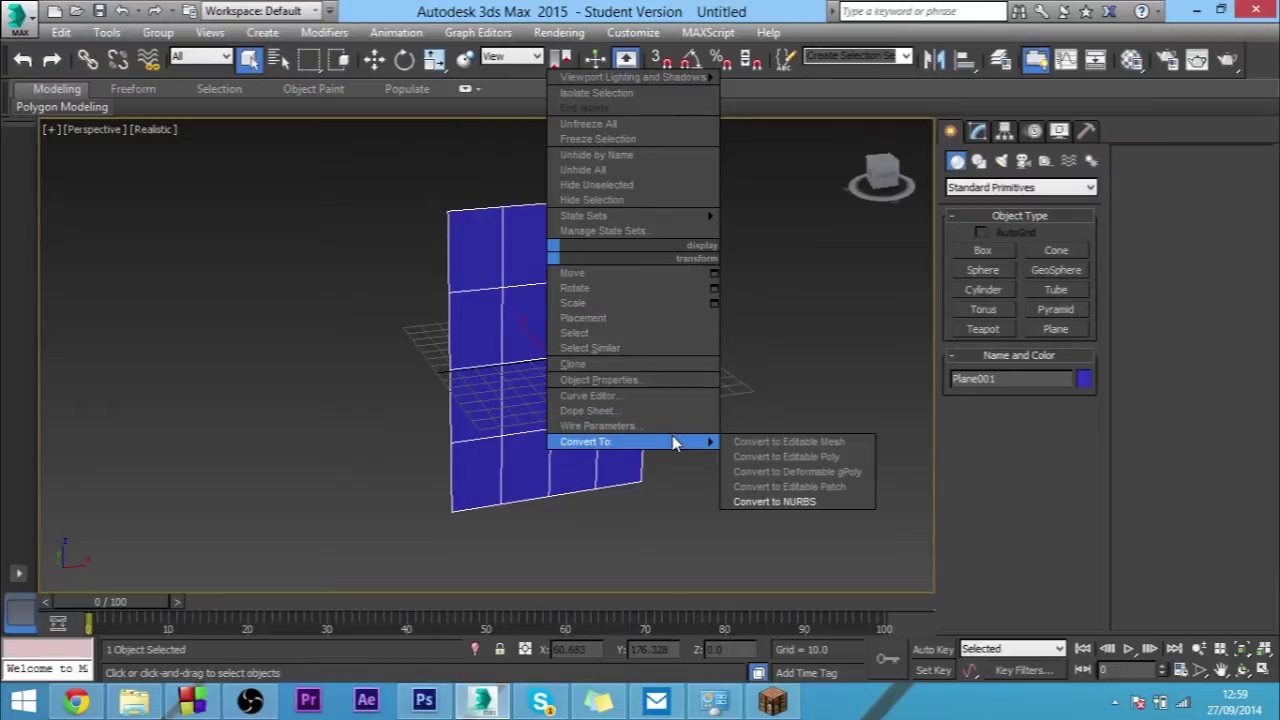
left_click(781, 502)
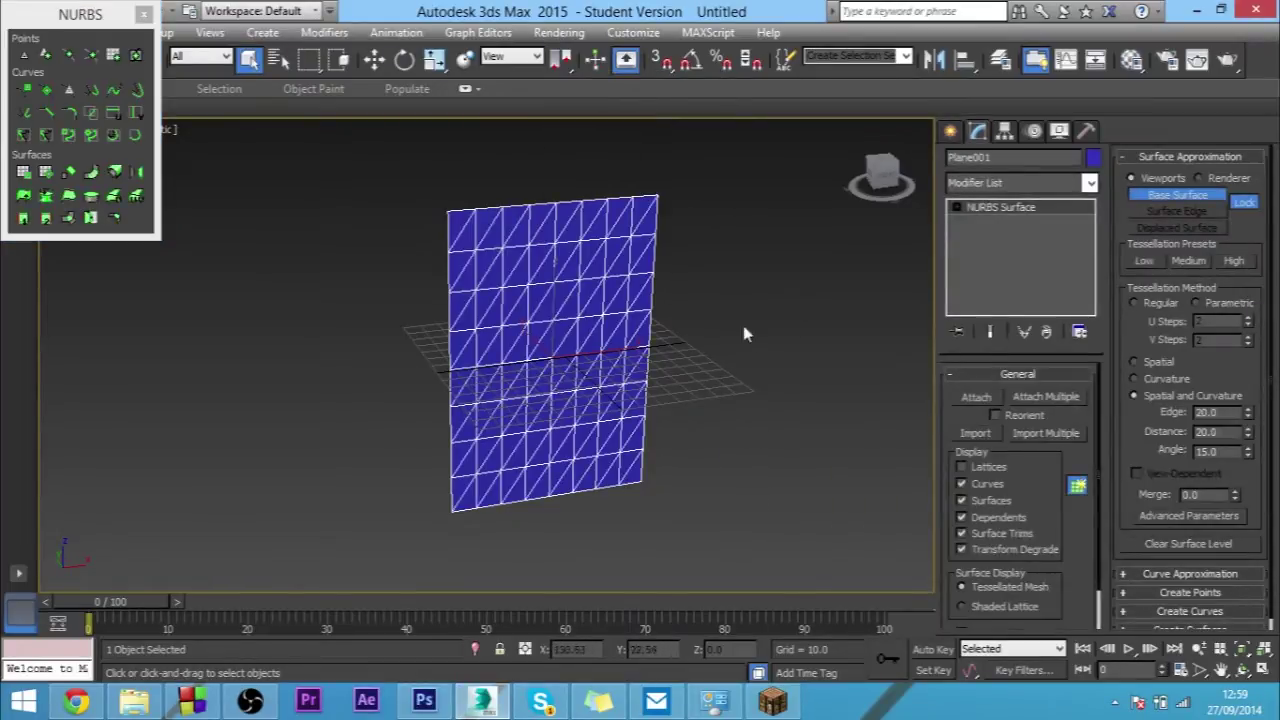
middle_click_drag(575, 385, 568, 362, "alt")
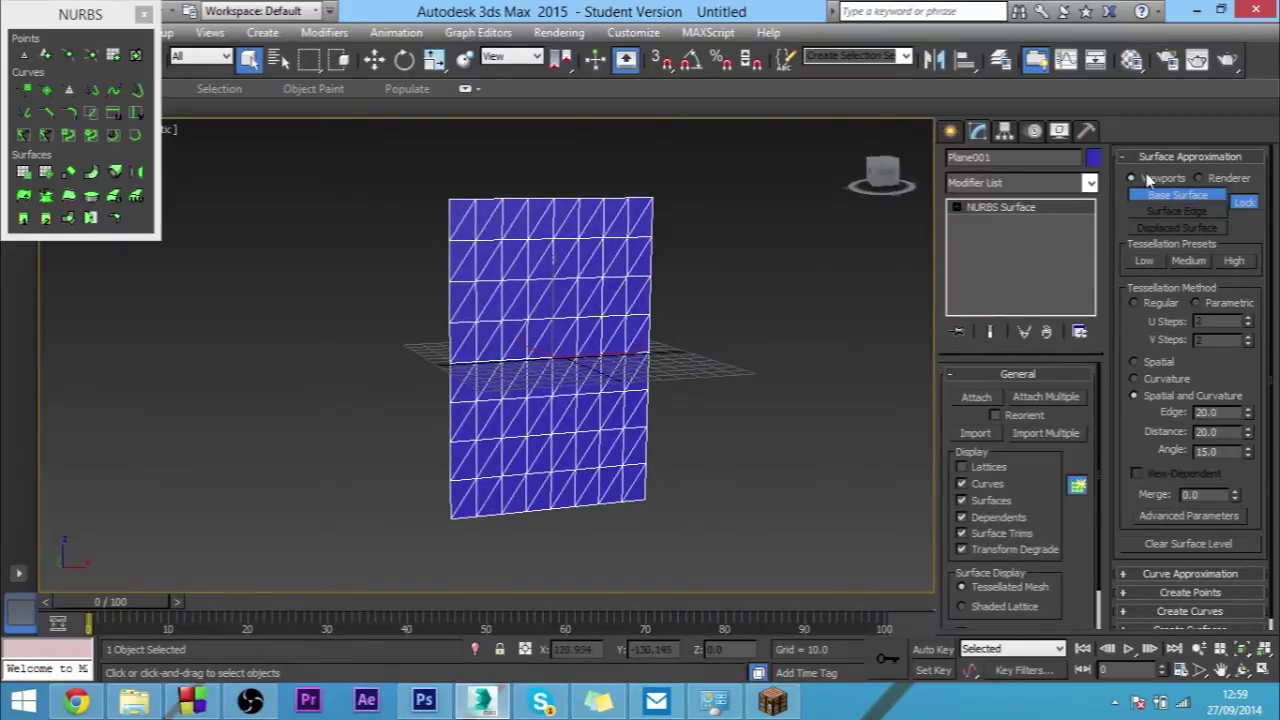
Apply the High tessellation preset with Delaunay advanced approximation, entering 3 for maximum triangles
left_click(1234, 261)
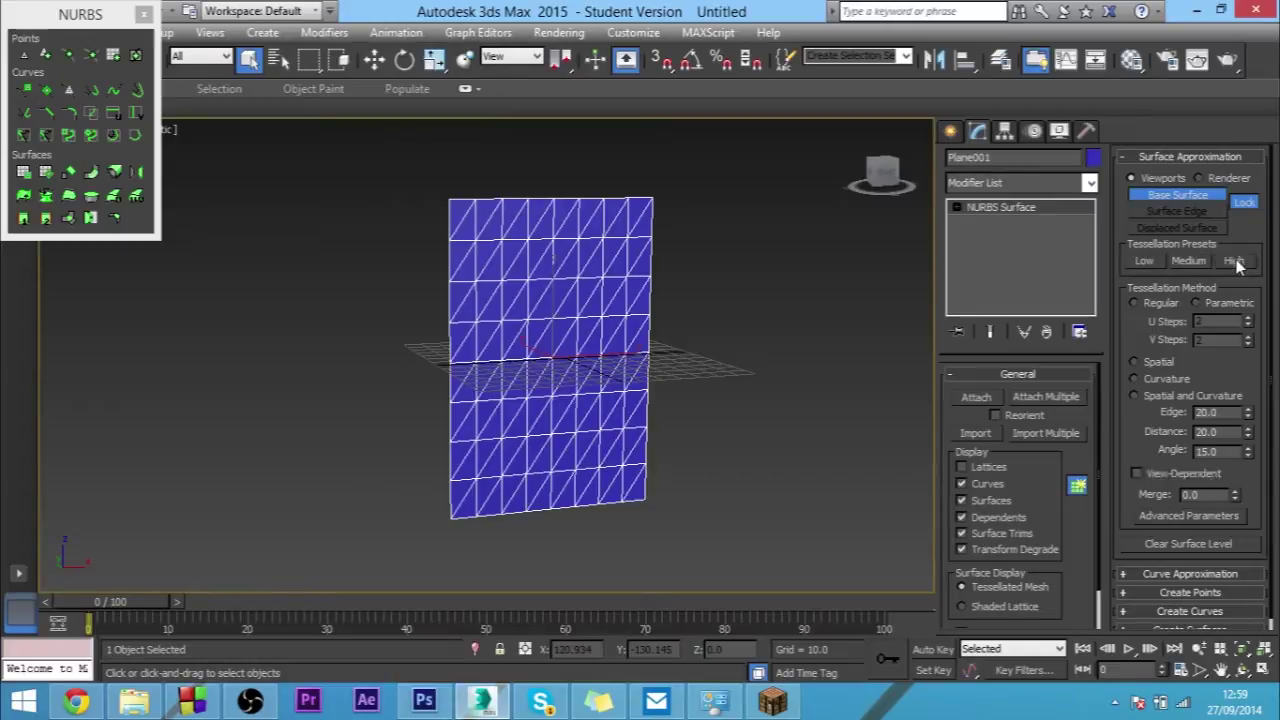
left_click(1187, 517)
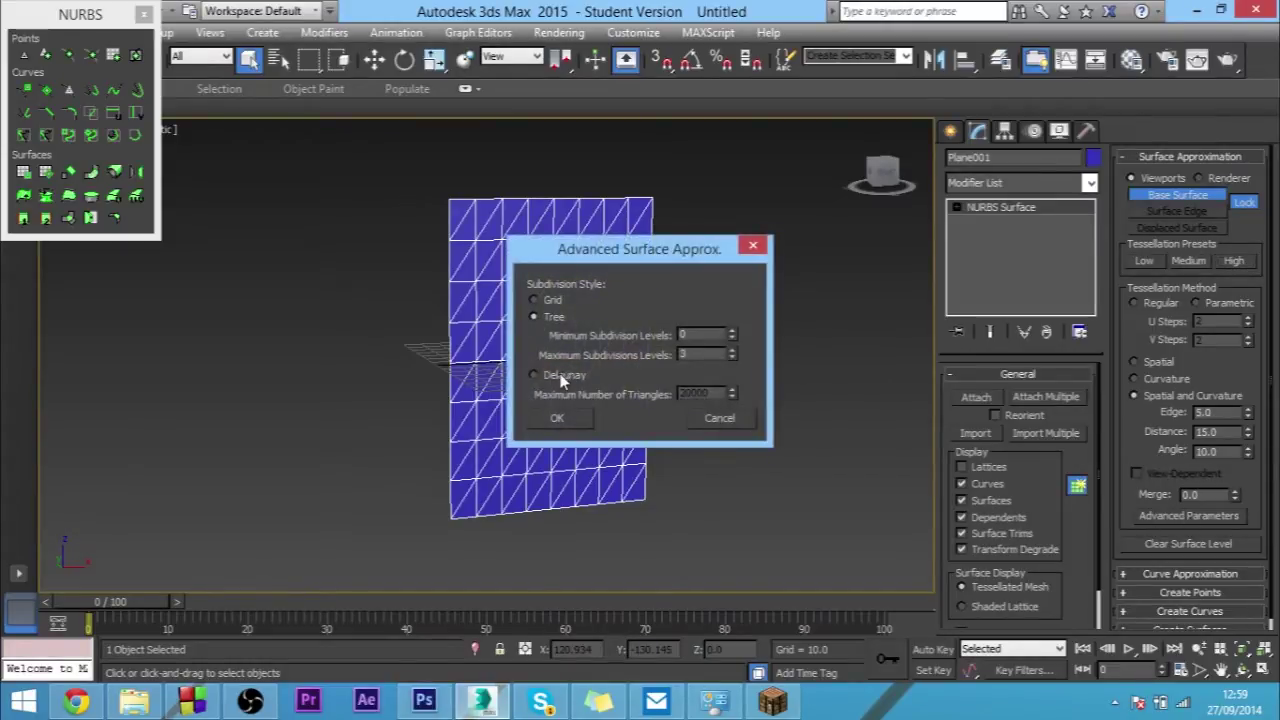
left_click(560, 377)
type("3")
left_click(547, 419)
Orbit around the re-tessellated plane and bring up its quad menu
middle_click_drag(545, 420, 530, 340, "alt")
scroll(553, 361, "up", 3)
scroll(552, 362, "down", 3)
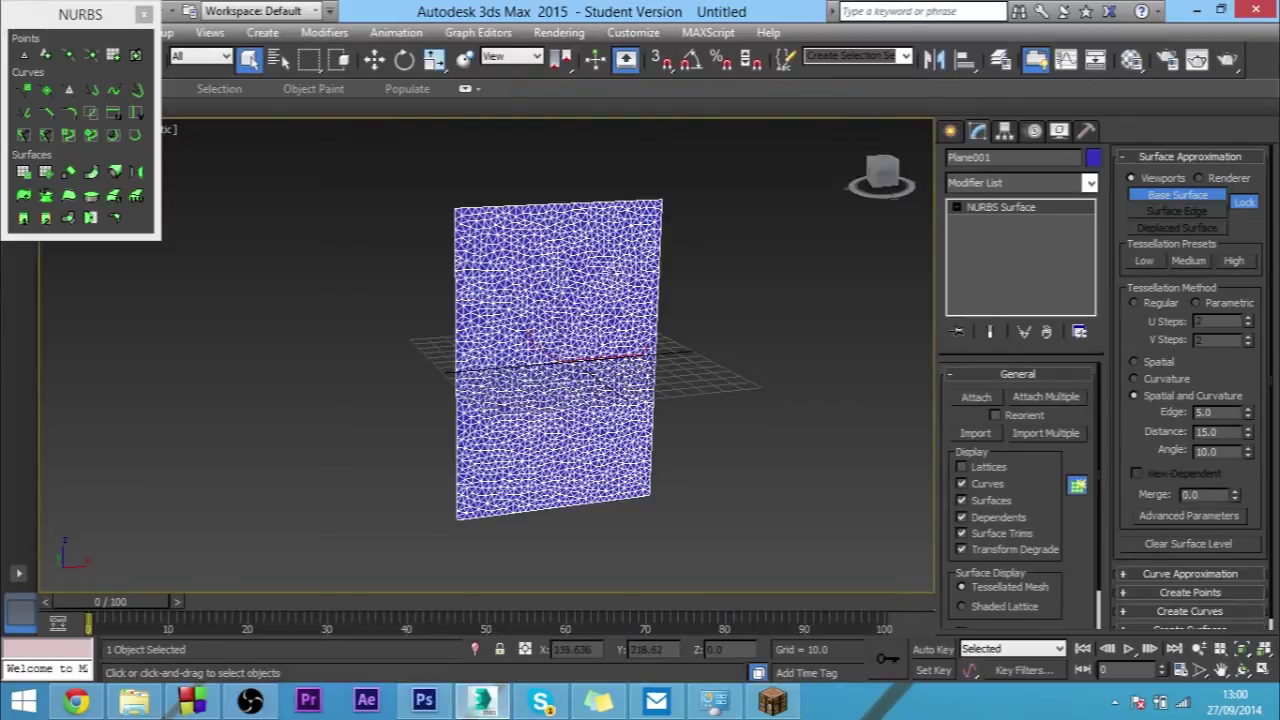
right_click(606, 266)
Convert the plane to Editable Poly, add an HSDS modifier from the Modifier List, then deselect
mouse_move(755, 460)
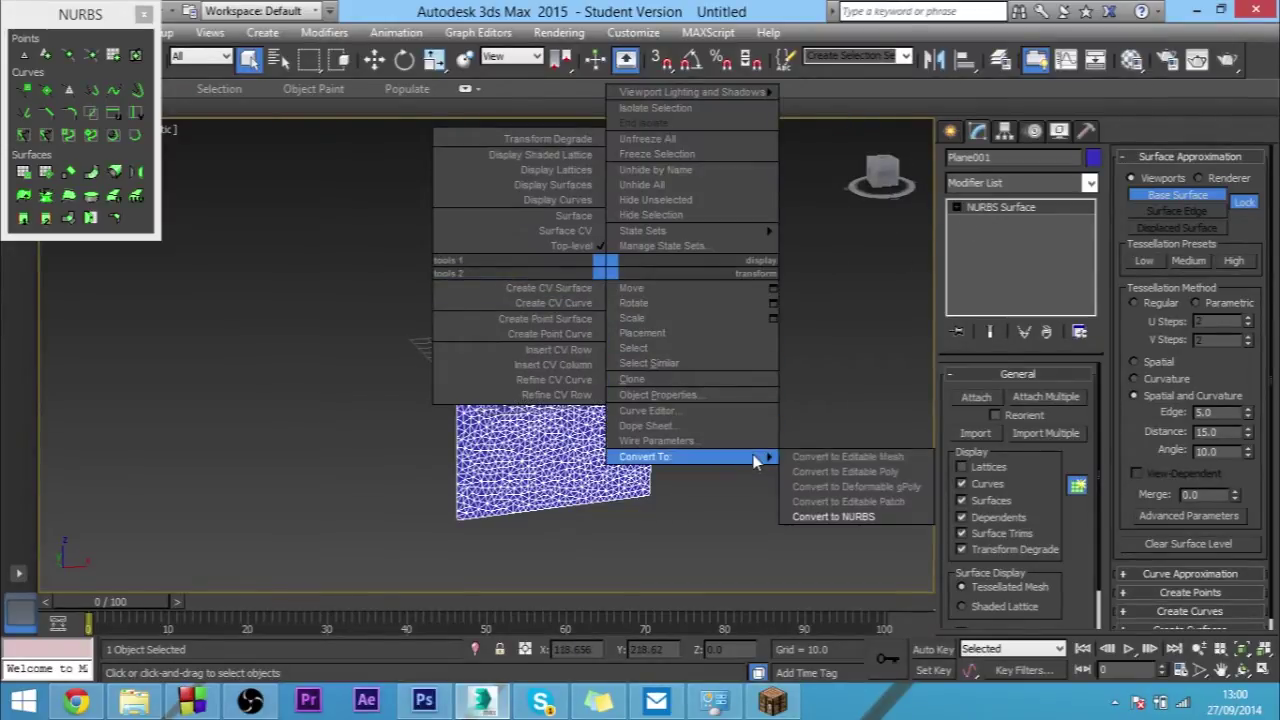
left_click(815, 471)
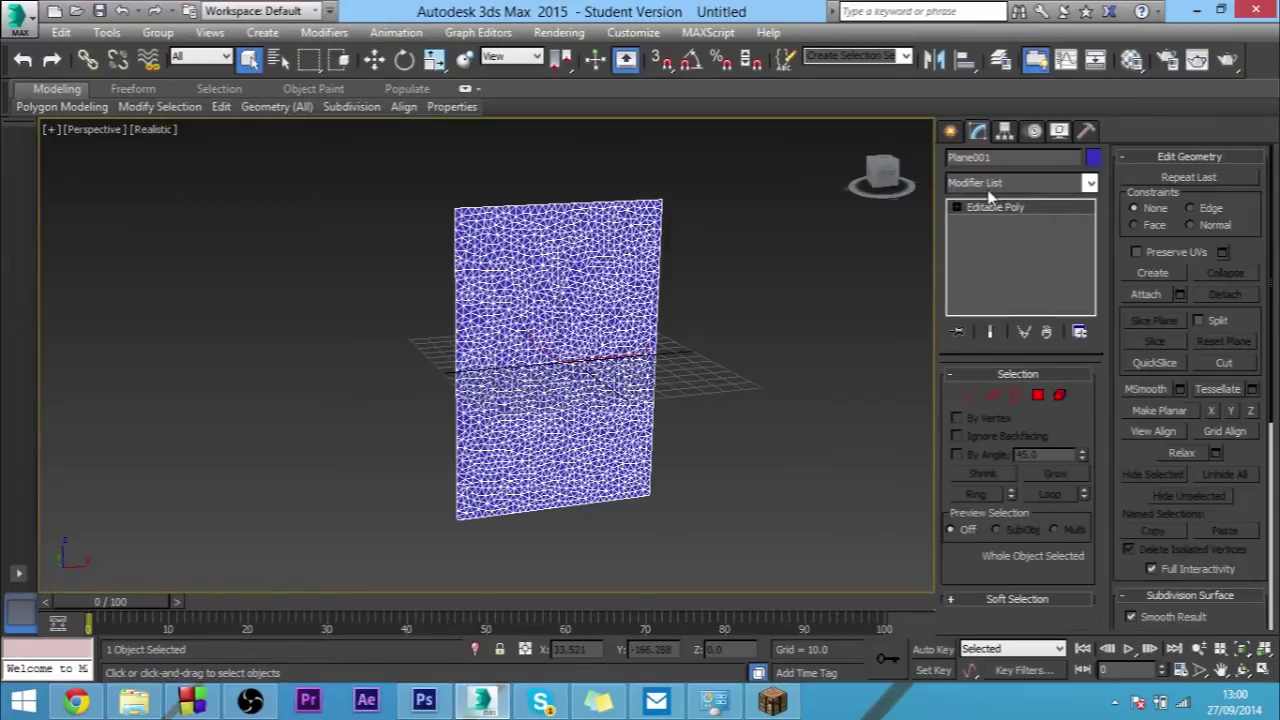
left_click(990, 183)
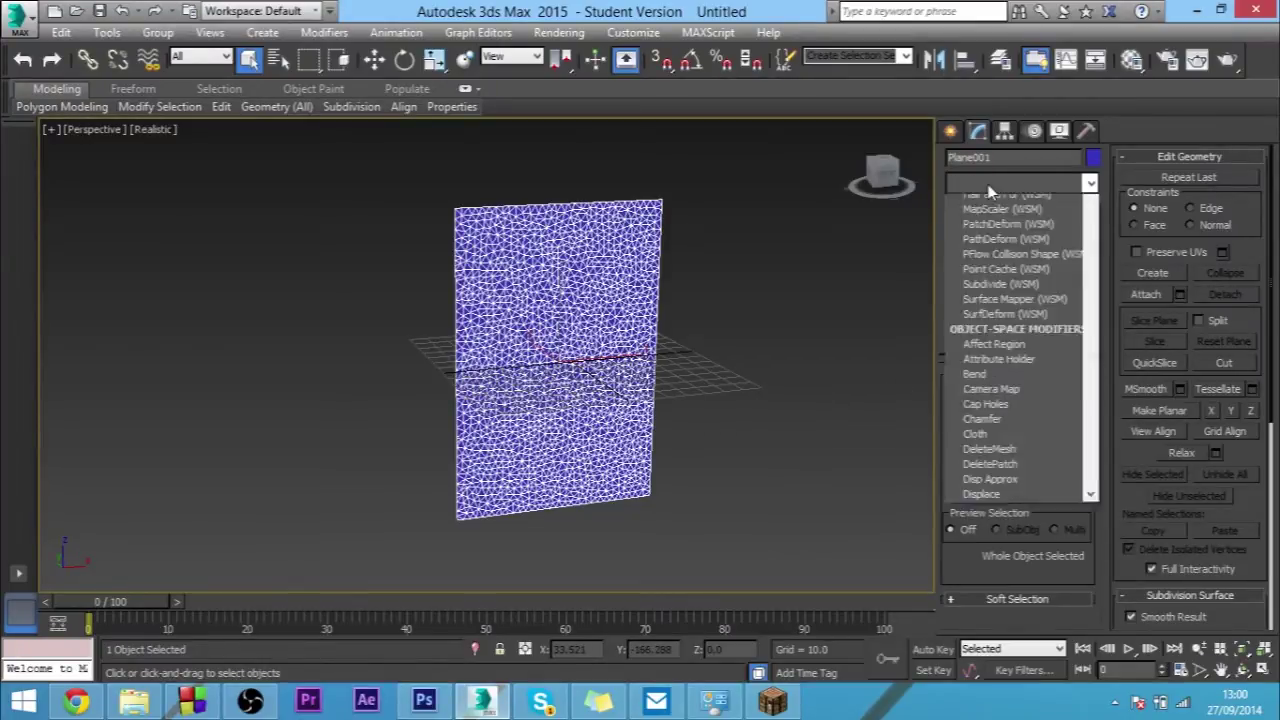
scroll(1000, 320, "up", 3)
scroll(1000, 360, "down", 2)
scroll(1000, 398, "down", 2)
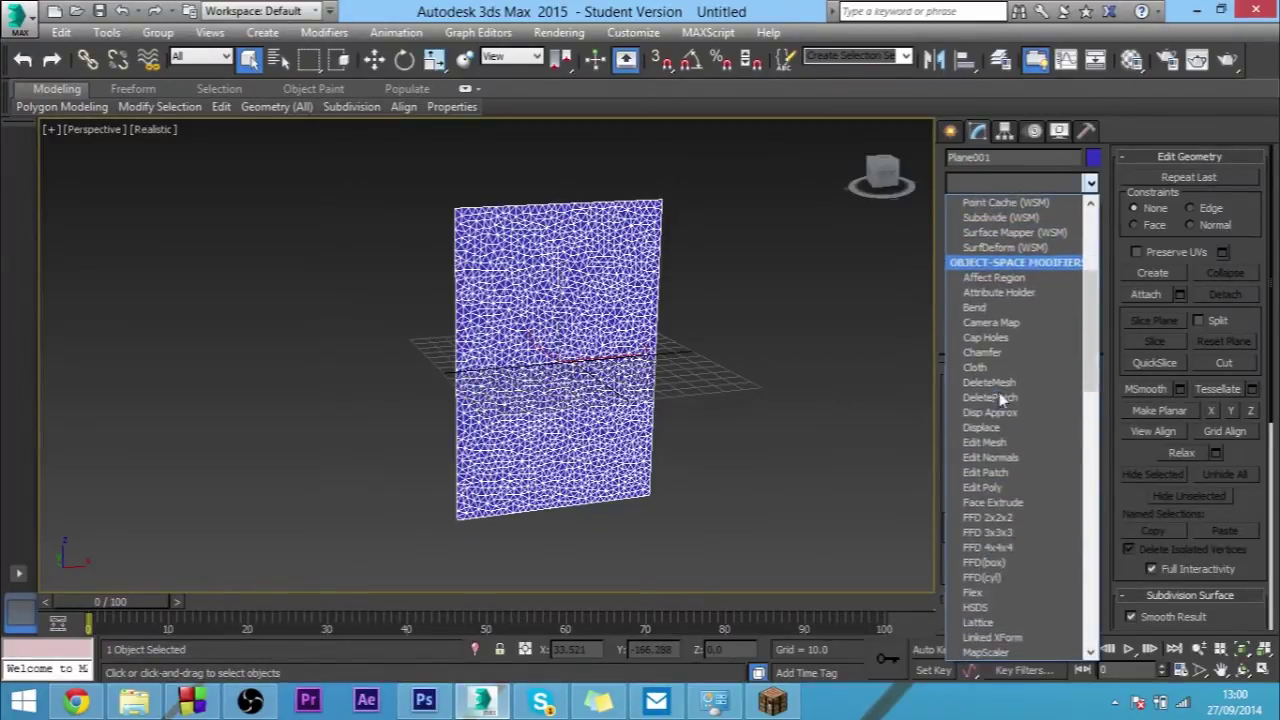
left_click(984, 608)
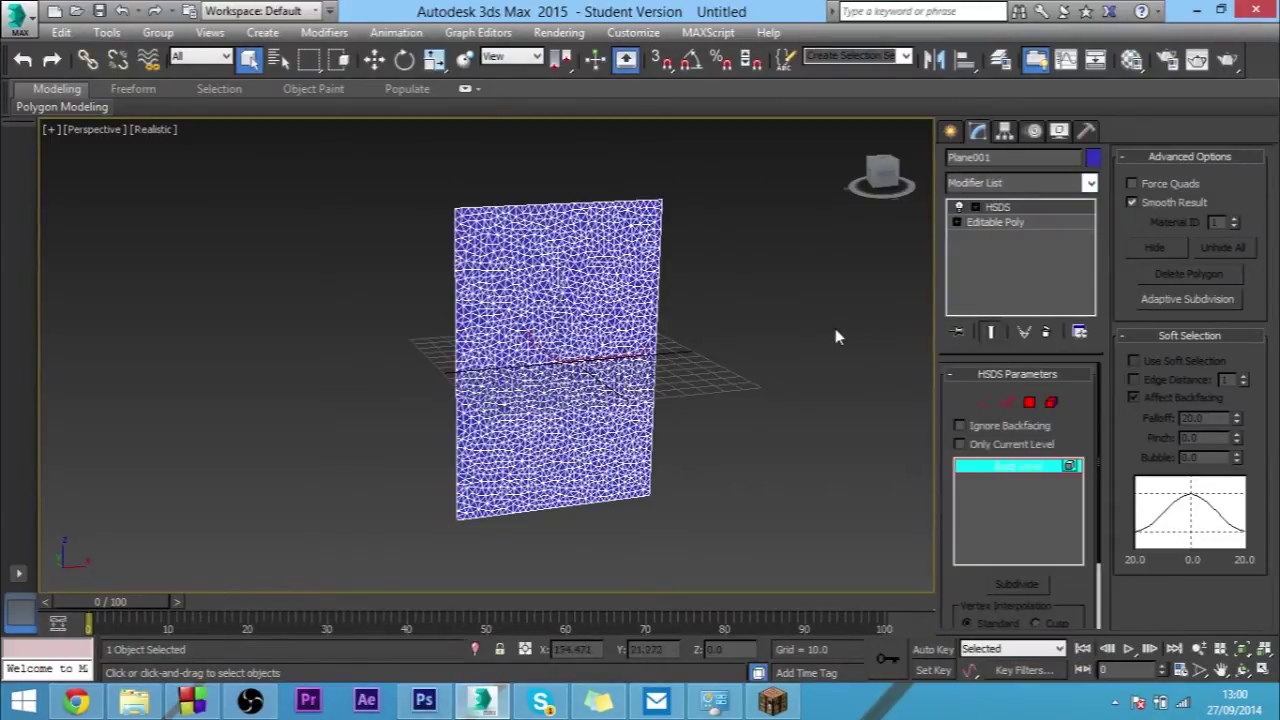
left_click(836, 331)
Draw a long thin box across the plane in the maximized Front viewport
left_click(951, 131)
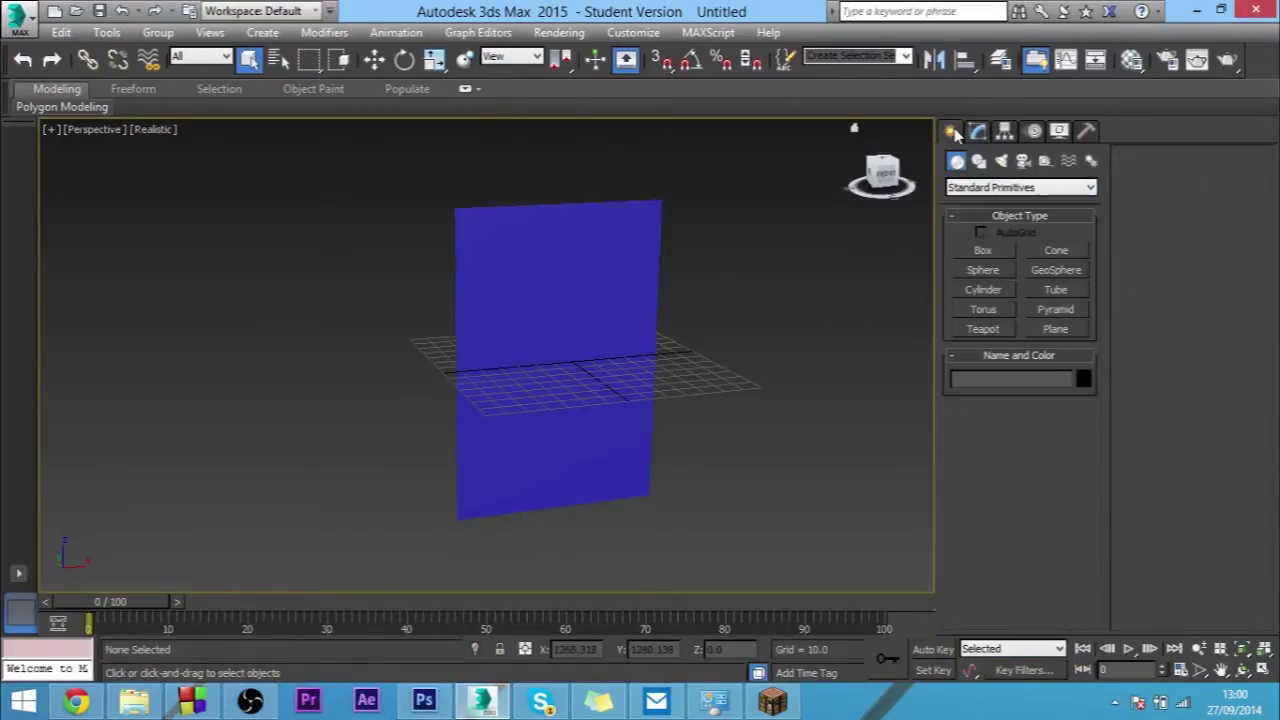
left_click(978, 250)
key("alt+w")
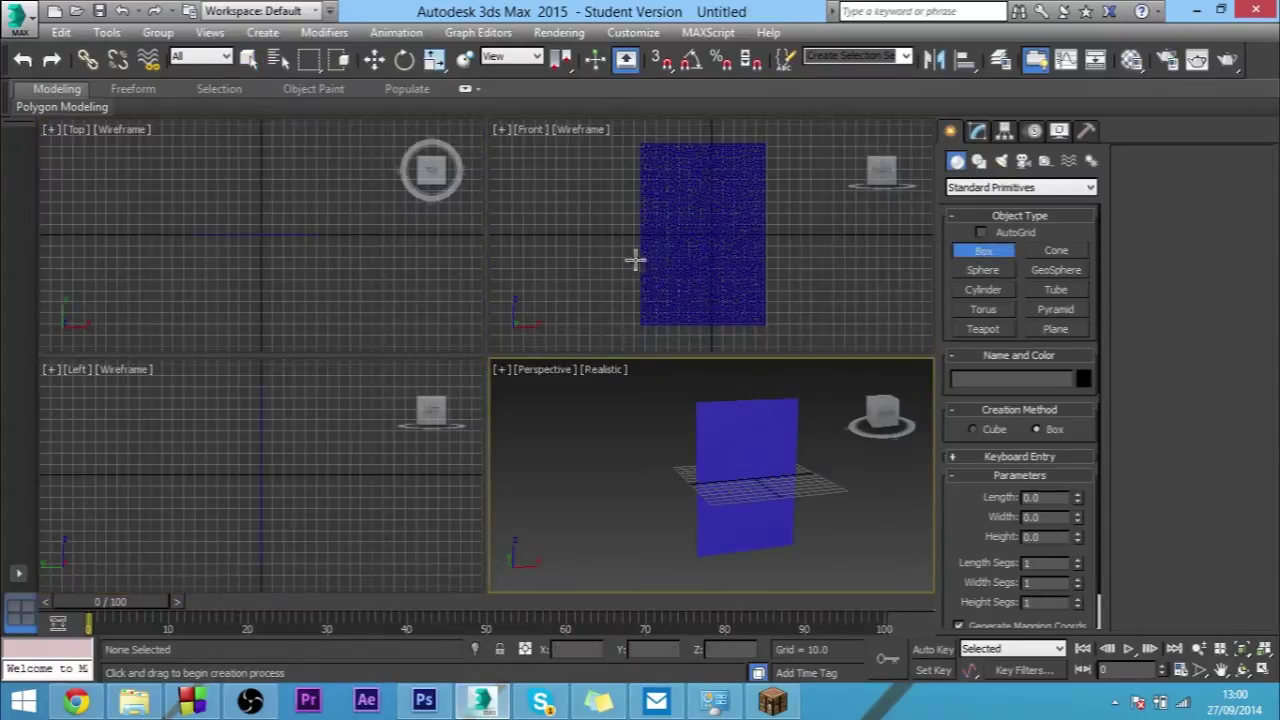
key("alt+w")
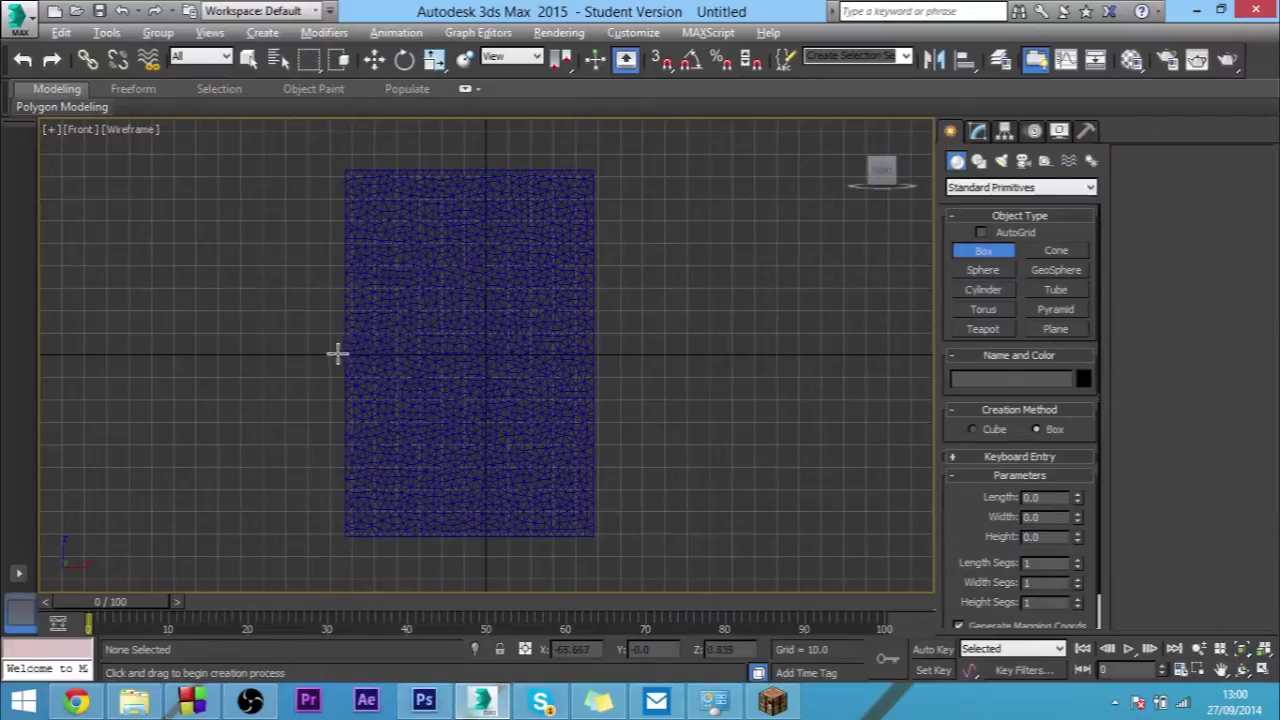
left_click_drag(337, 353, 600, 349)
Switch a viewport to Left and slide Box001 along Y so it passes through the plane
key("alt+w")
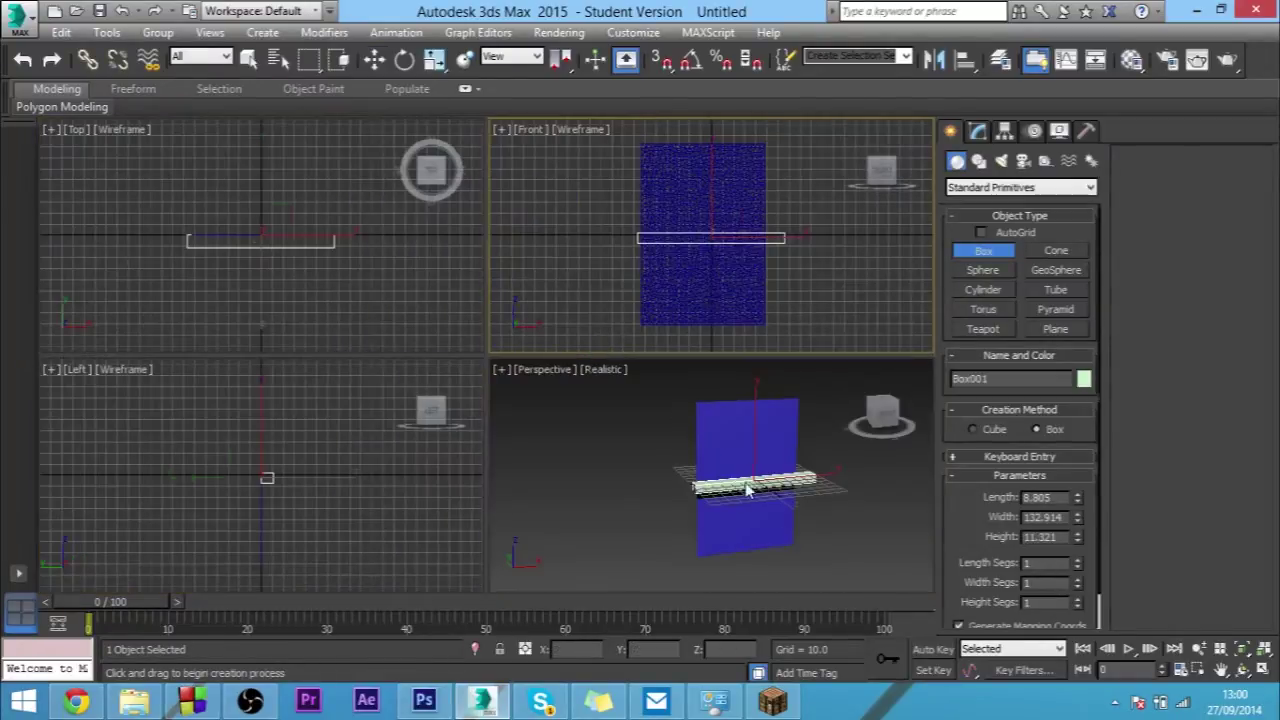
key("w")
middle_click_drag(505, 451, 427, 420, "alt")
left_click(427, 420)
middle_click(737, 449)
key("alt+w")
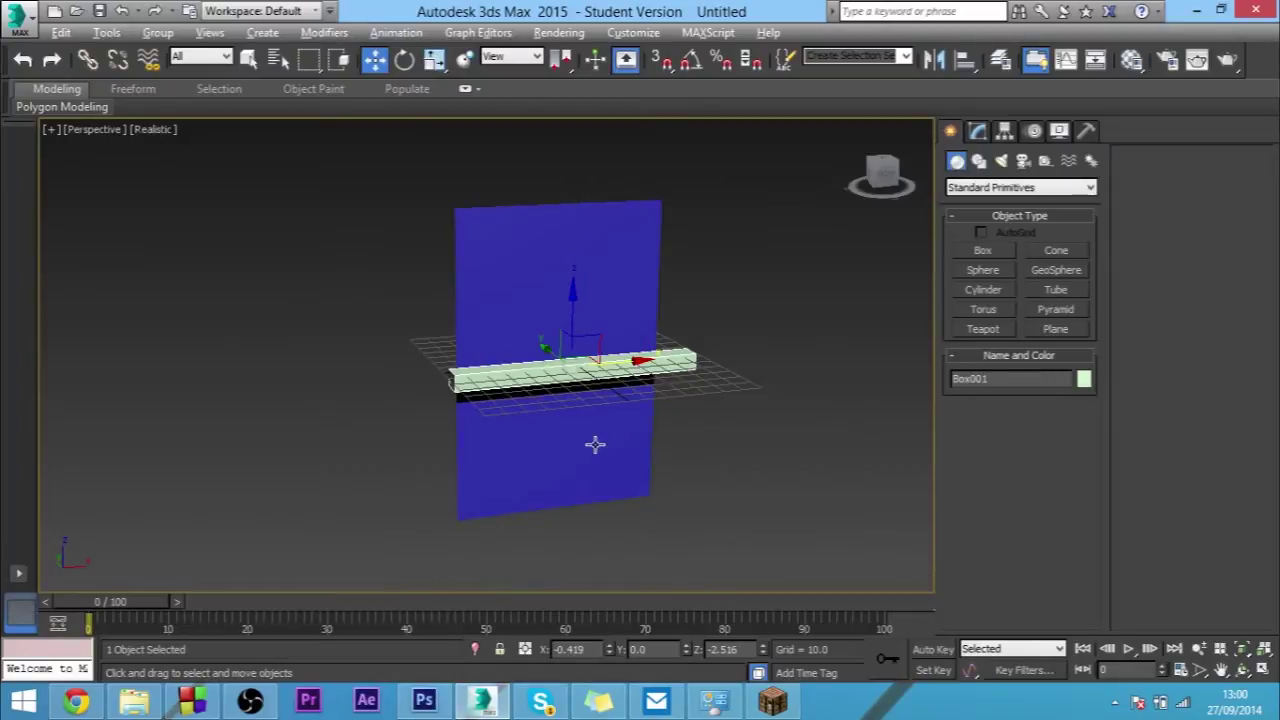
middle_click_drag(594, 443, 640, 430, "alt")
left_click_drag(520, 362, 600, 358)
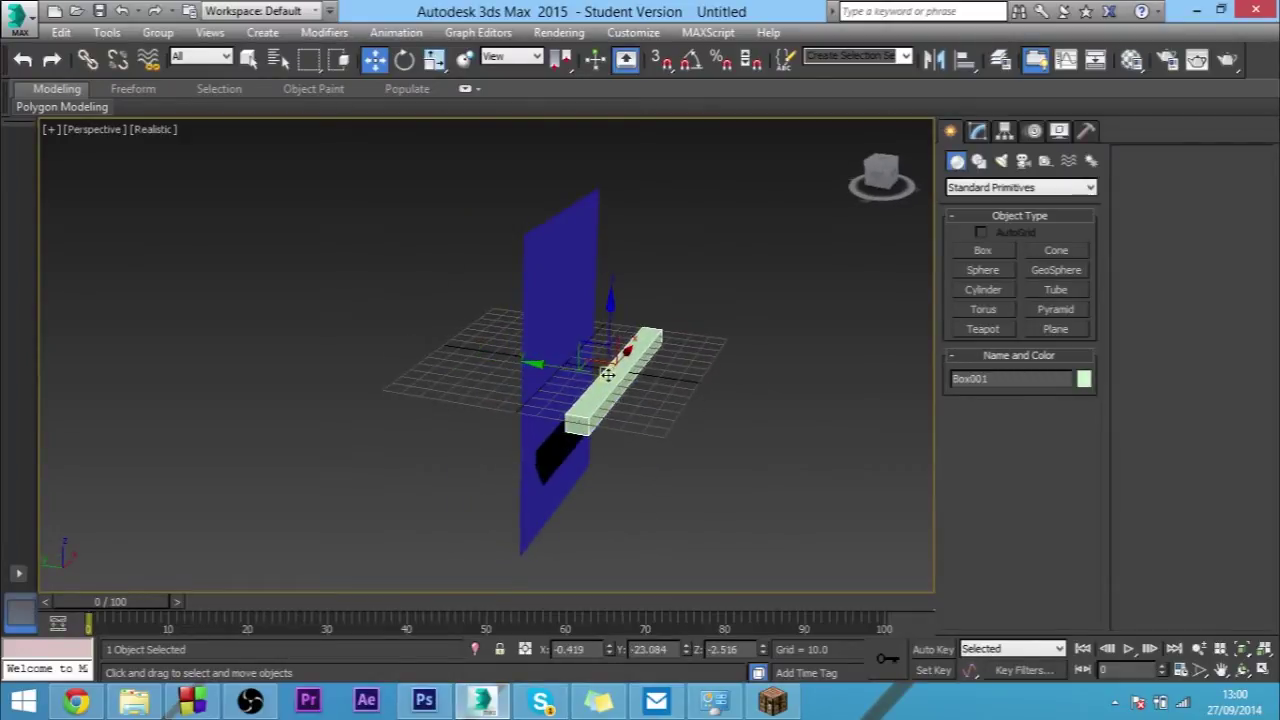
middle_click_drag(600, 358, 700, 420, "alt")
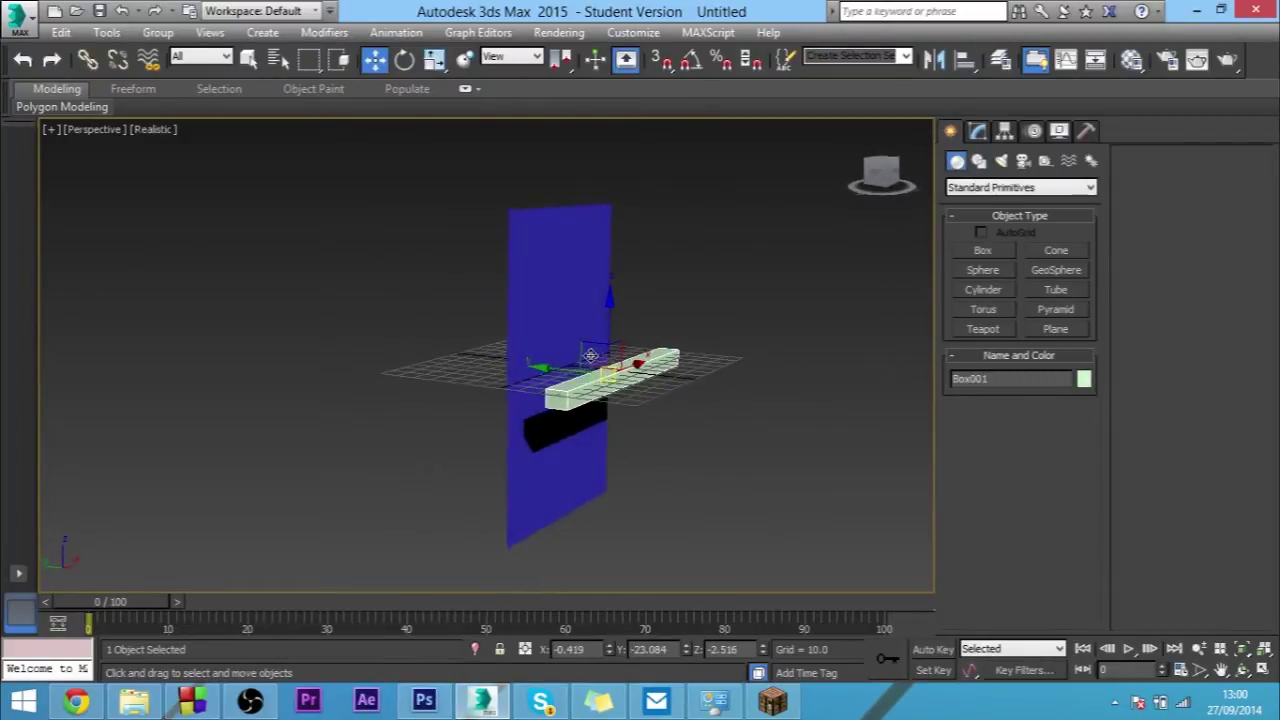
With Auto Key on, move the box through the plane to the far side at frame 100
left_click(930, 649)
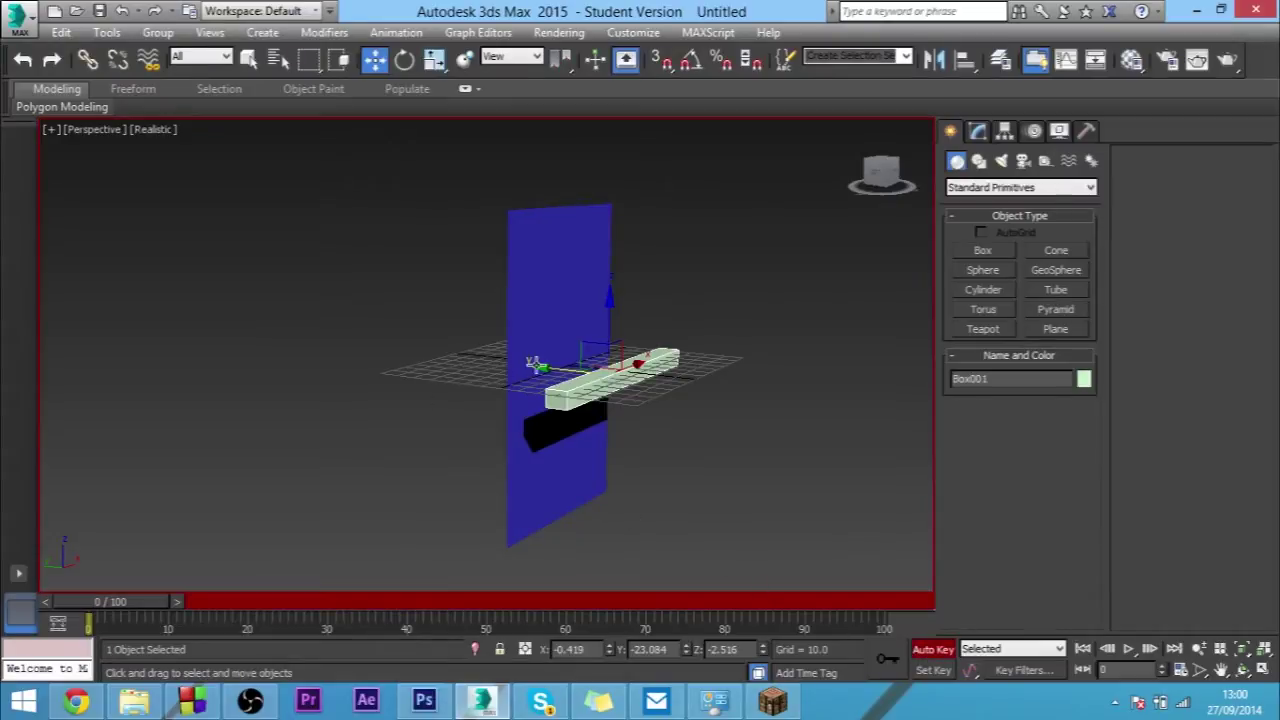
left_click_drag(533, 362, 420, 340)
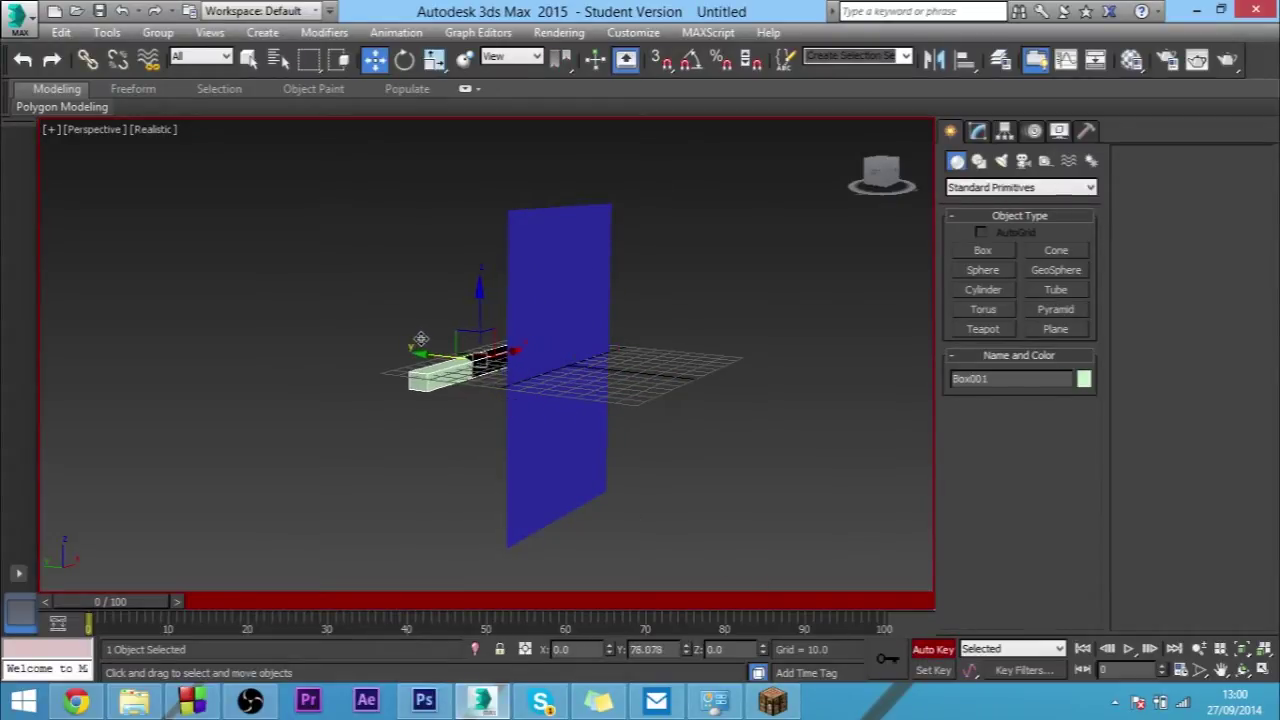
key("ctrl+z")
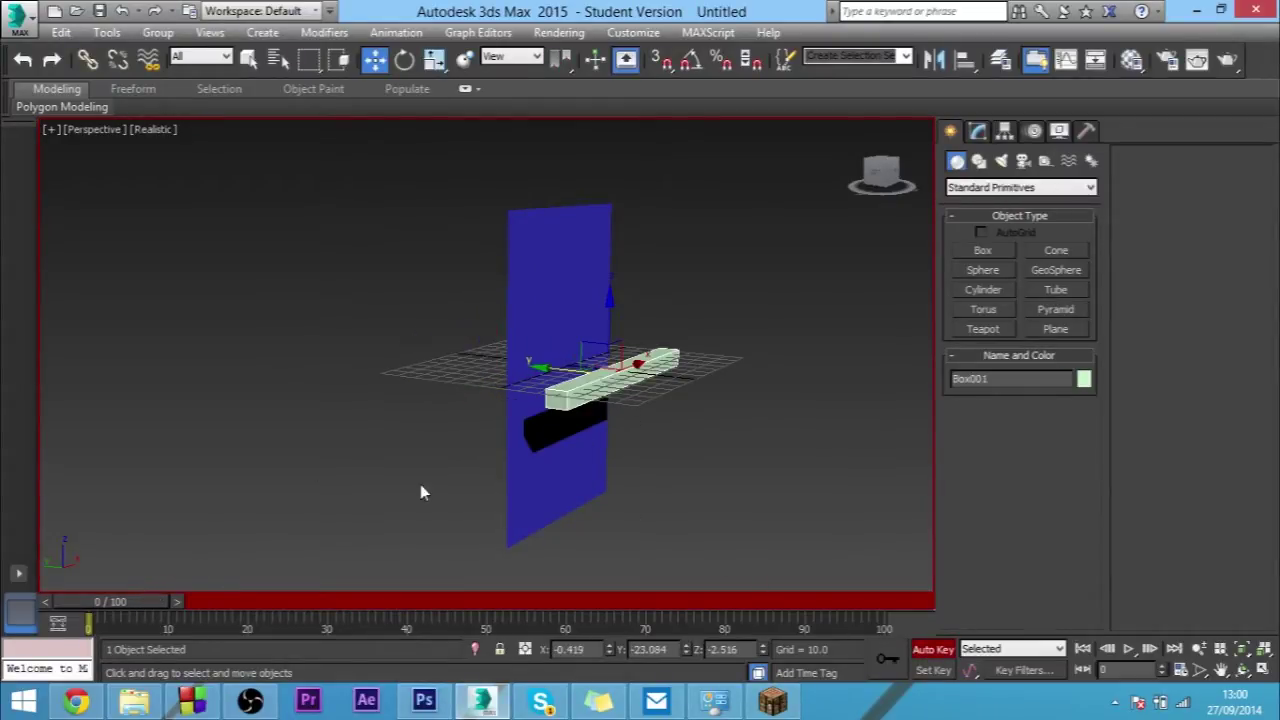
left_click_drag(135, 608, 938, 558)
key("w")
left_click_drag(563, 370, 448, 368)
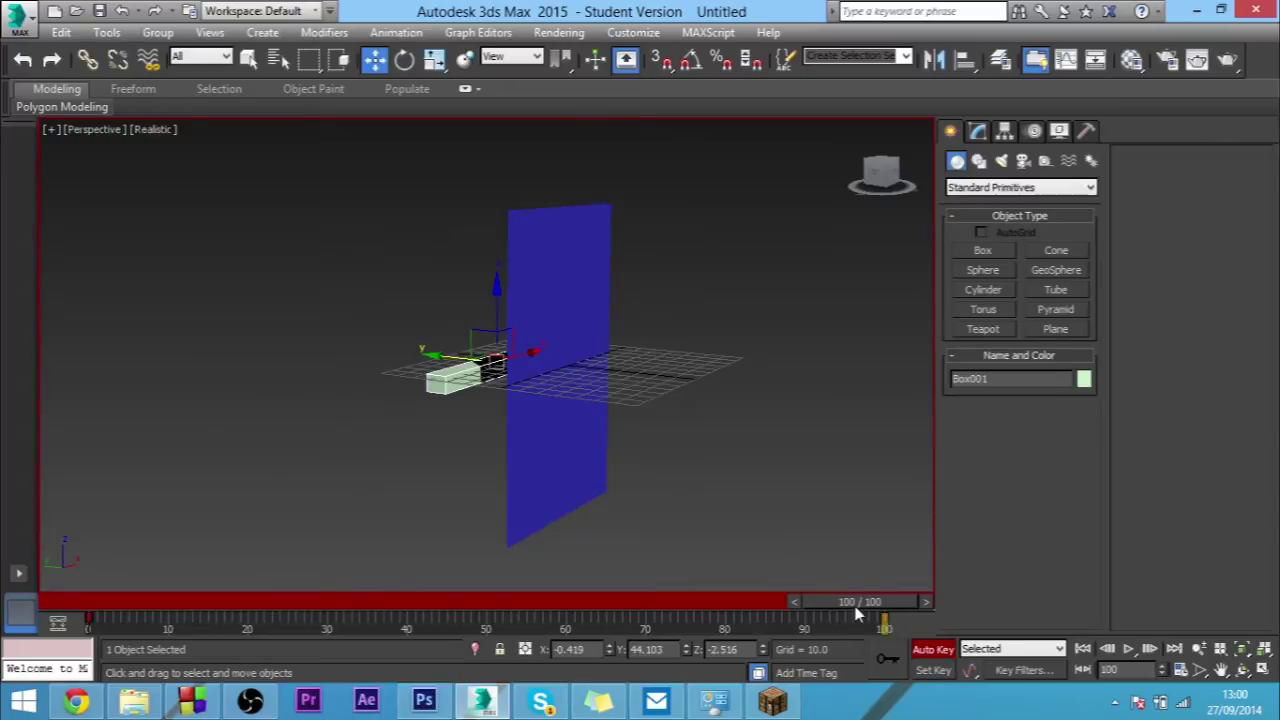
Move the box's end key from frame 100 to 37, turn Auto Key off, and scrub to preview
left_click_drag(857, 605, 40, 548)
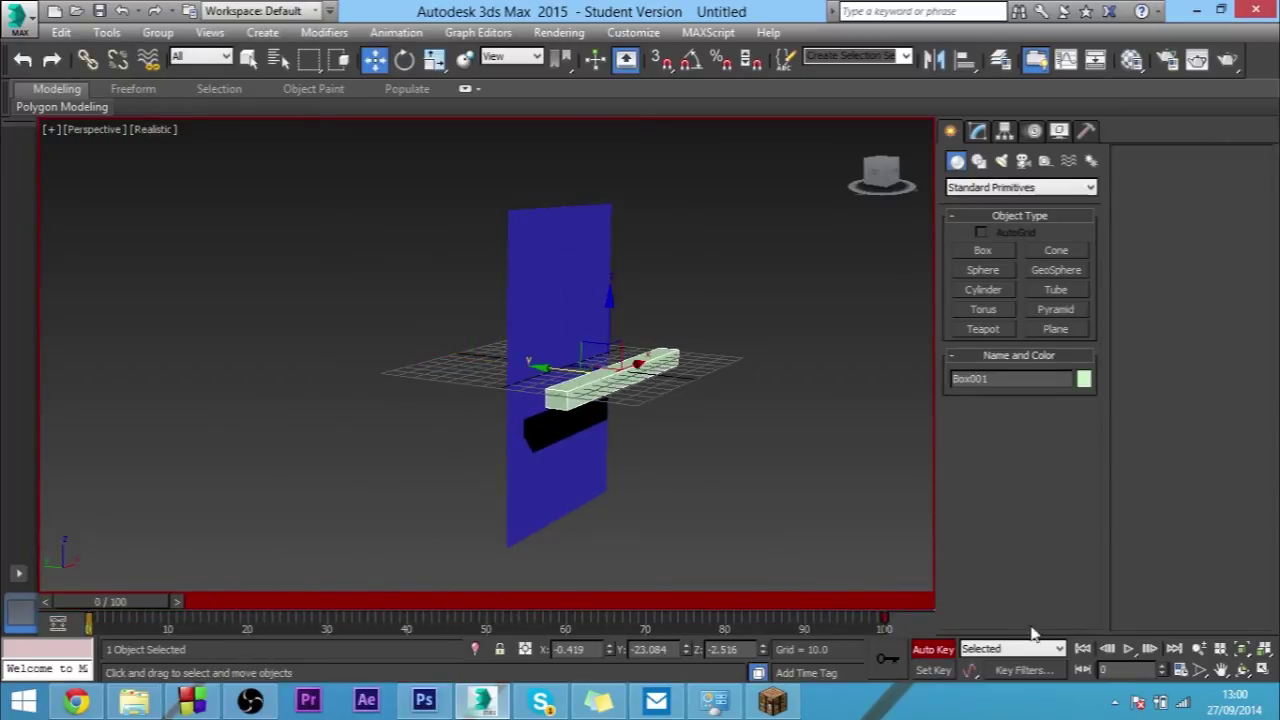
left_click_drag(885, 615, 366, 616)
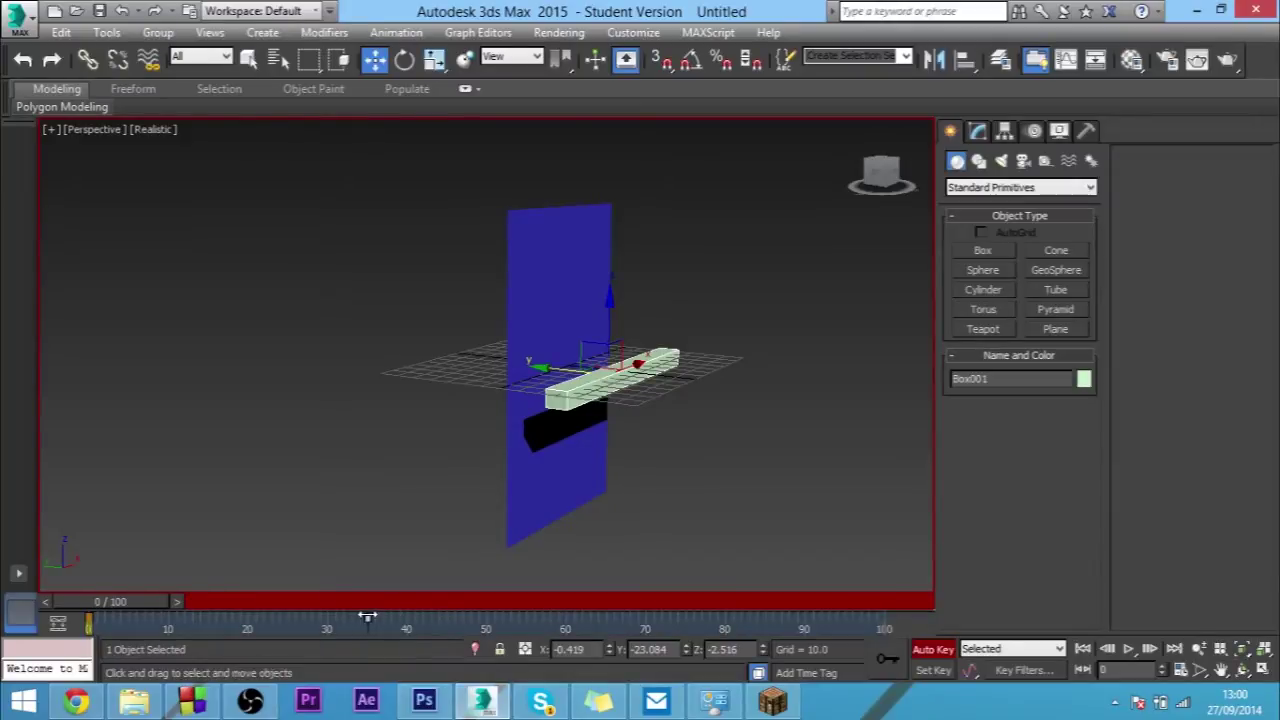
left_click(930, 650)
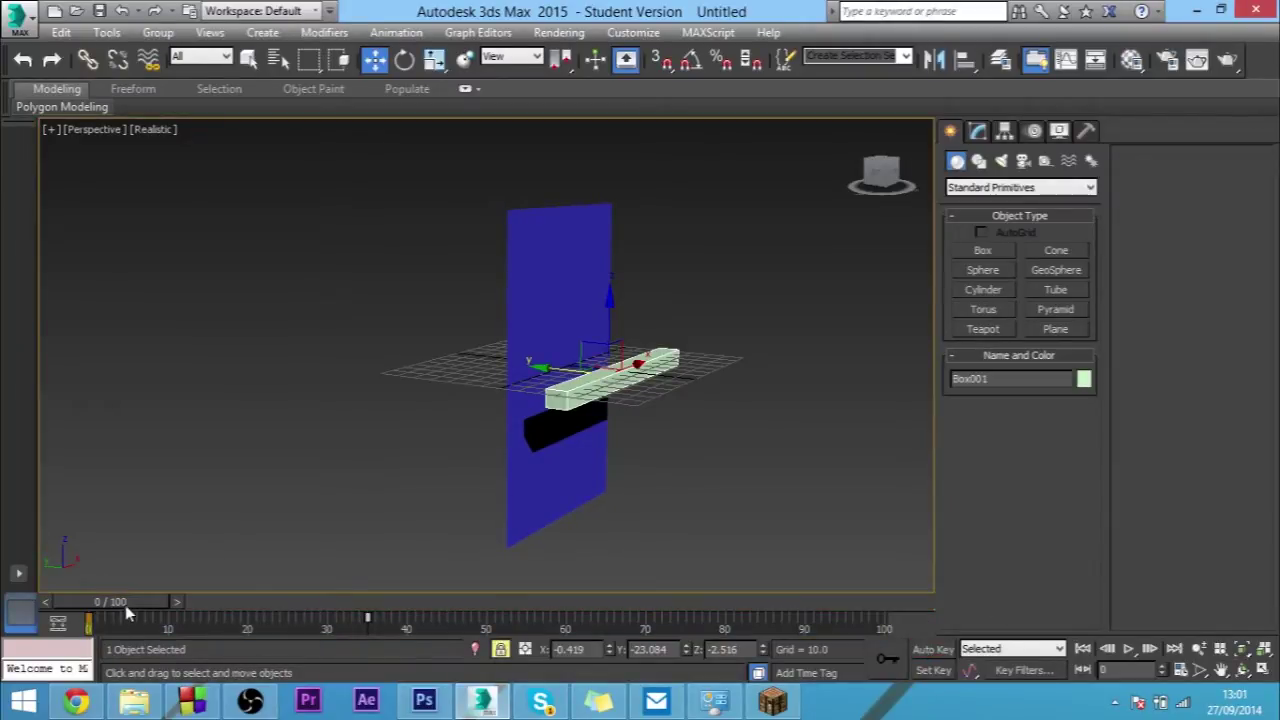
left_click_drag(125, 605, 103, 572)
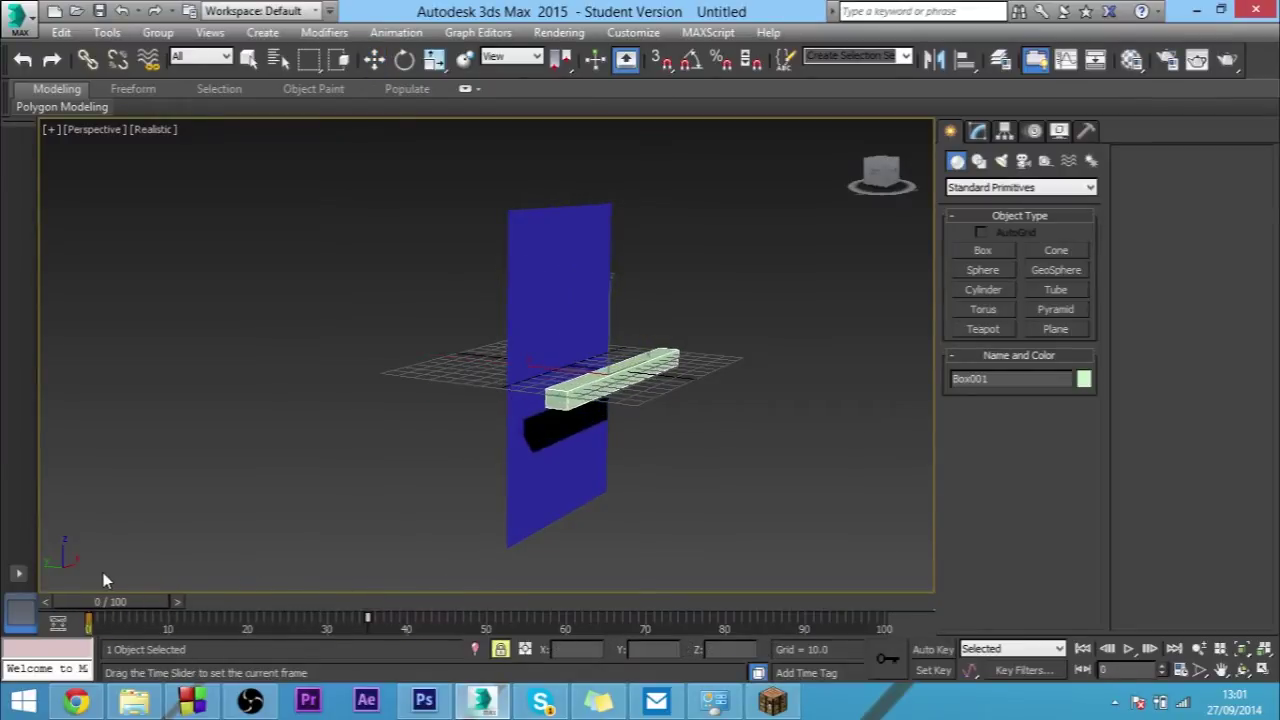
key("w")
middle_click_drag(765, 410, 722, 438, "alt")
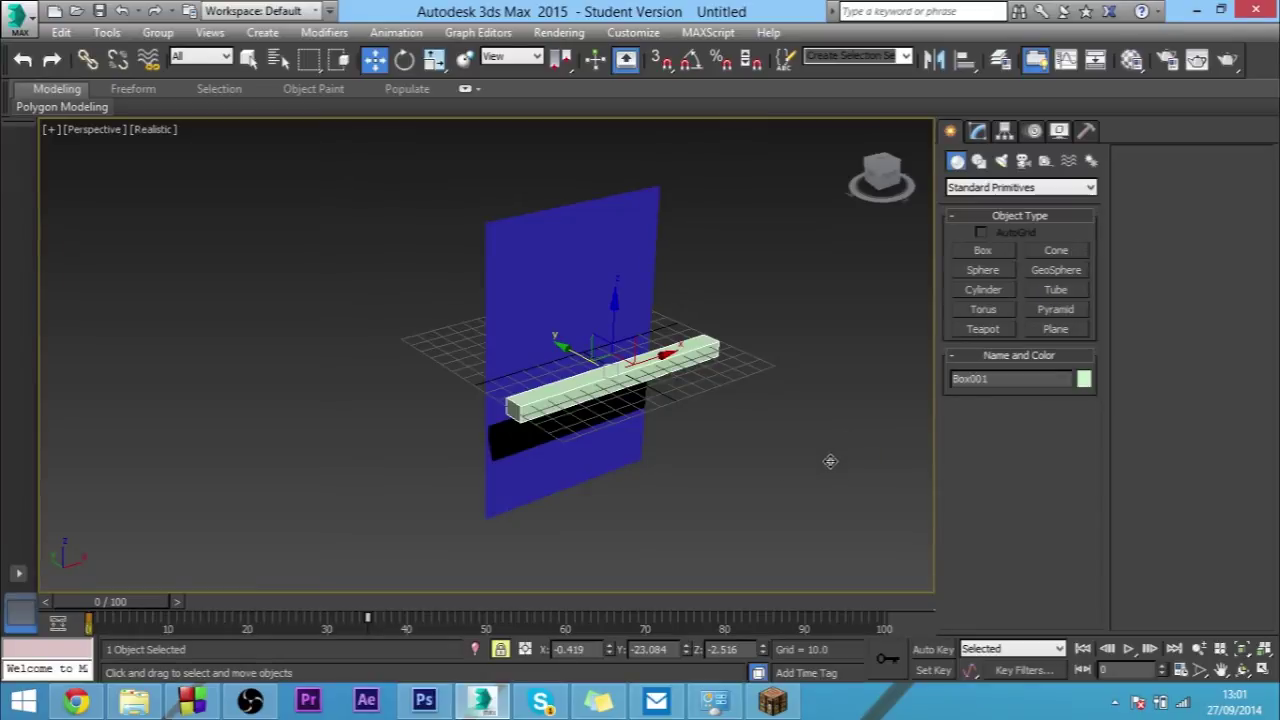
Select Plane001 and enter the HSDS modifier's Polygon level in a maximized Front view
left_click(760, 428)
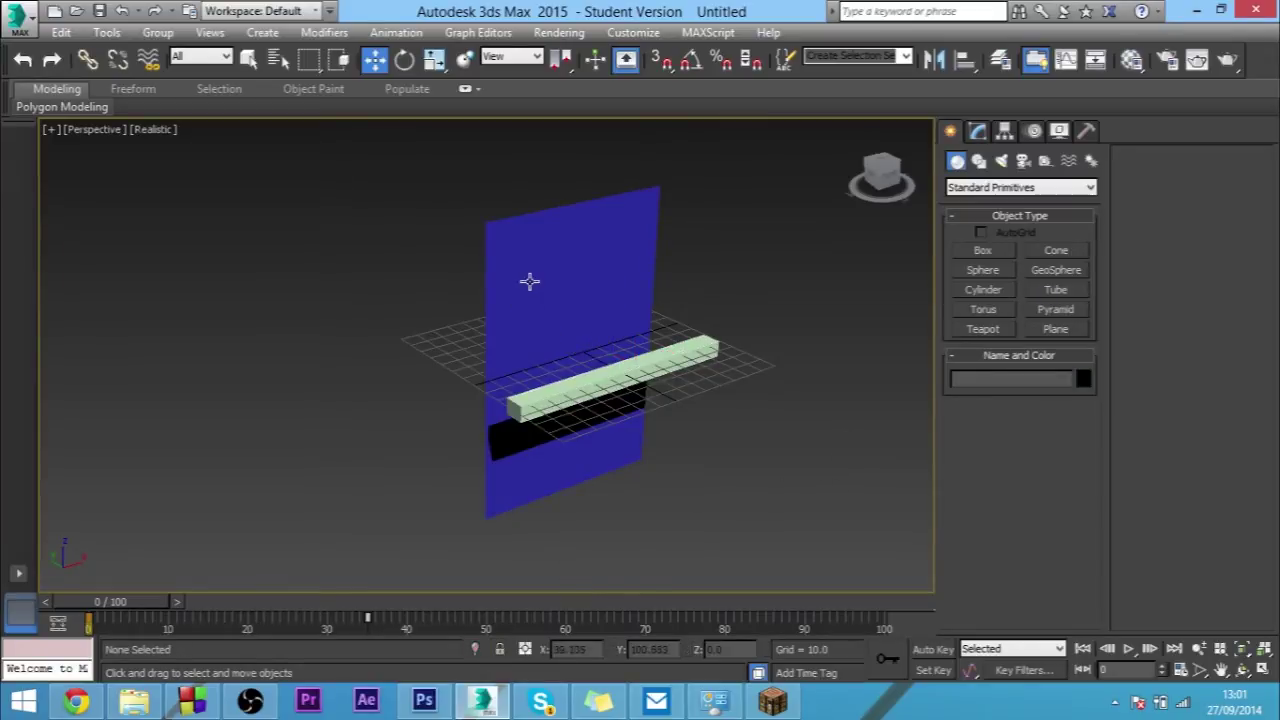
left_click(530, 279)
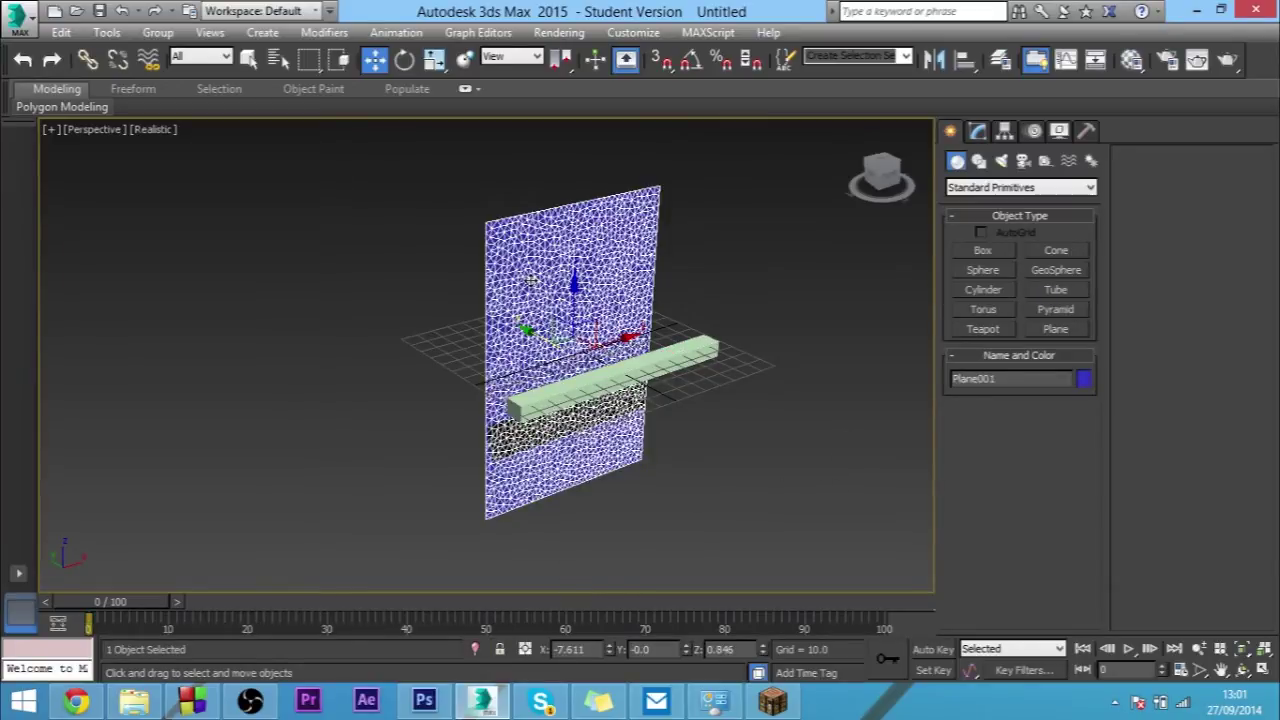
left_click(977, 132)
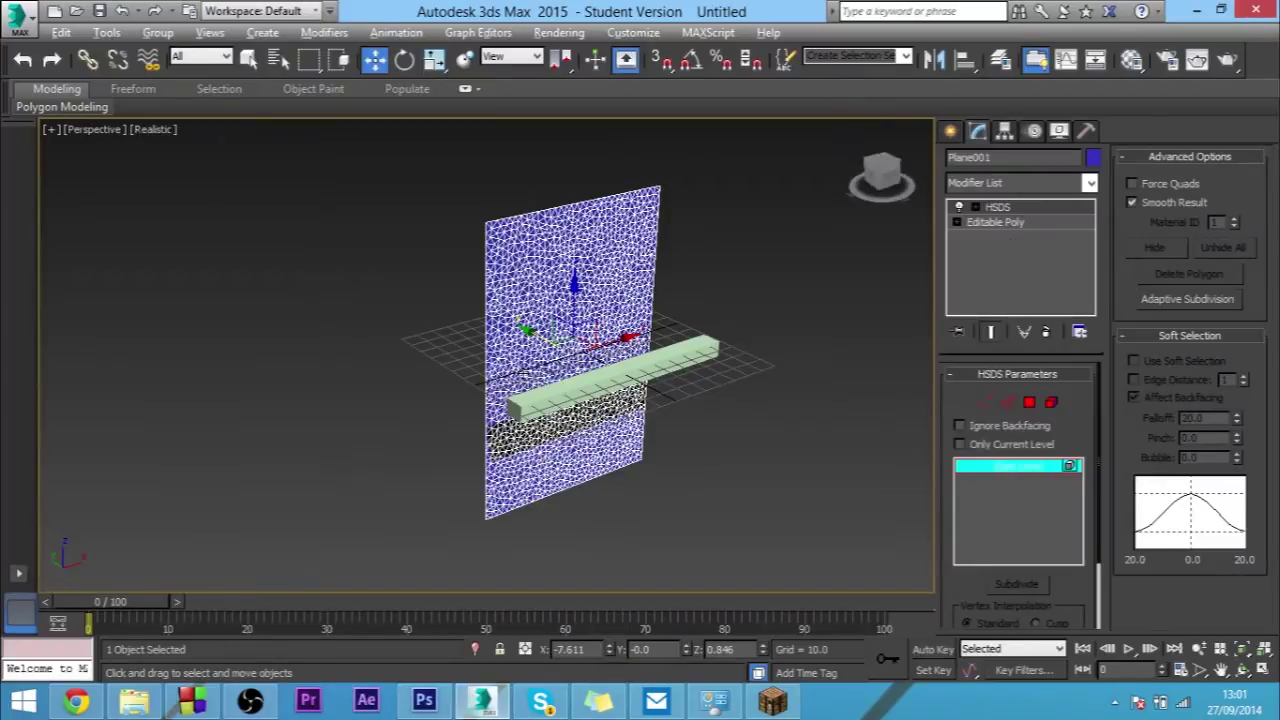
key("alt")
left_click(975, 207)
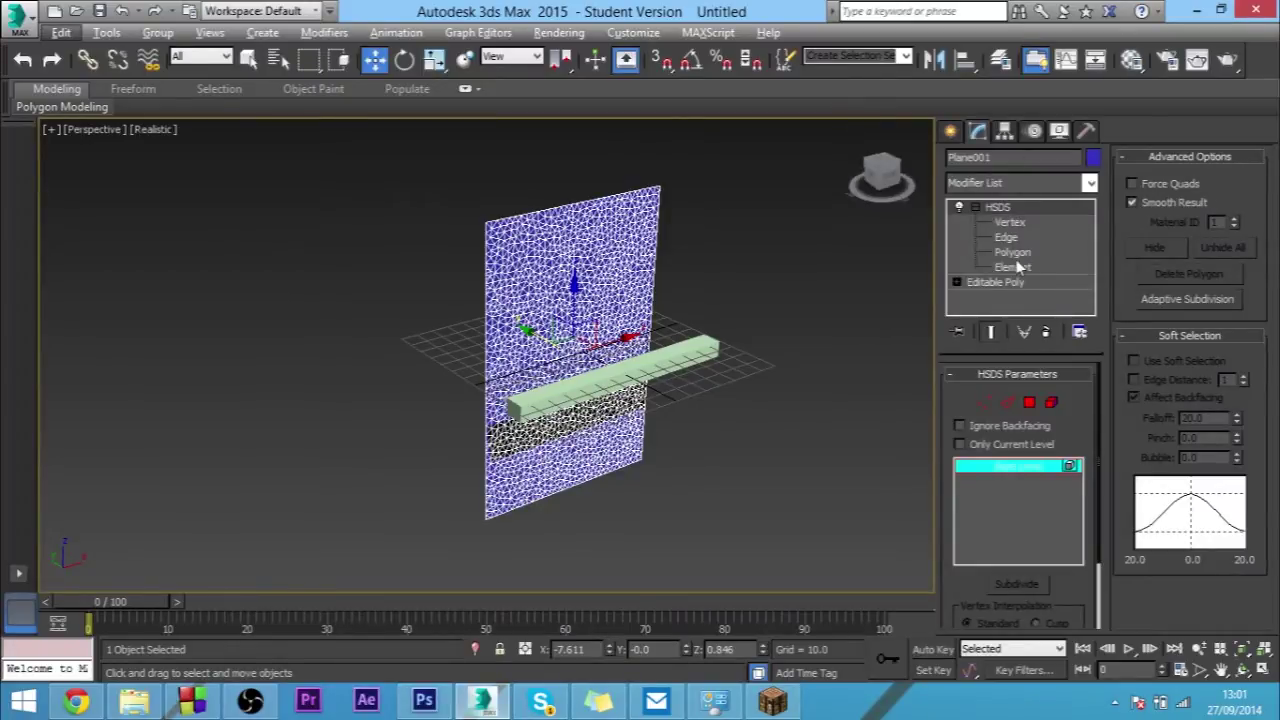
left_click(1016, 253)
key("alt+w")
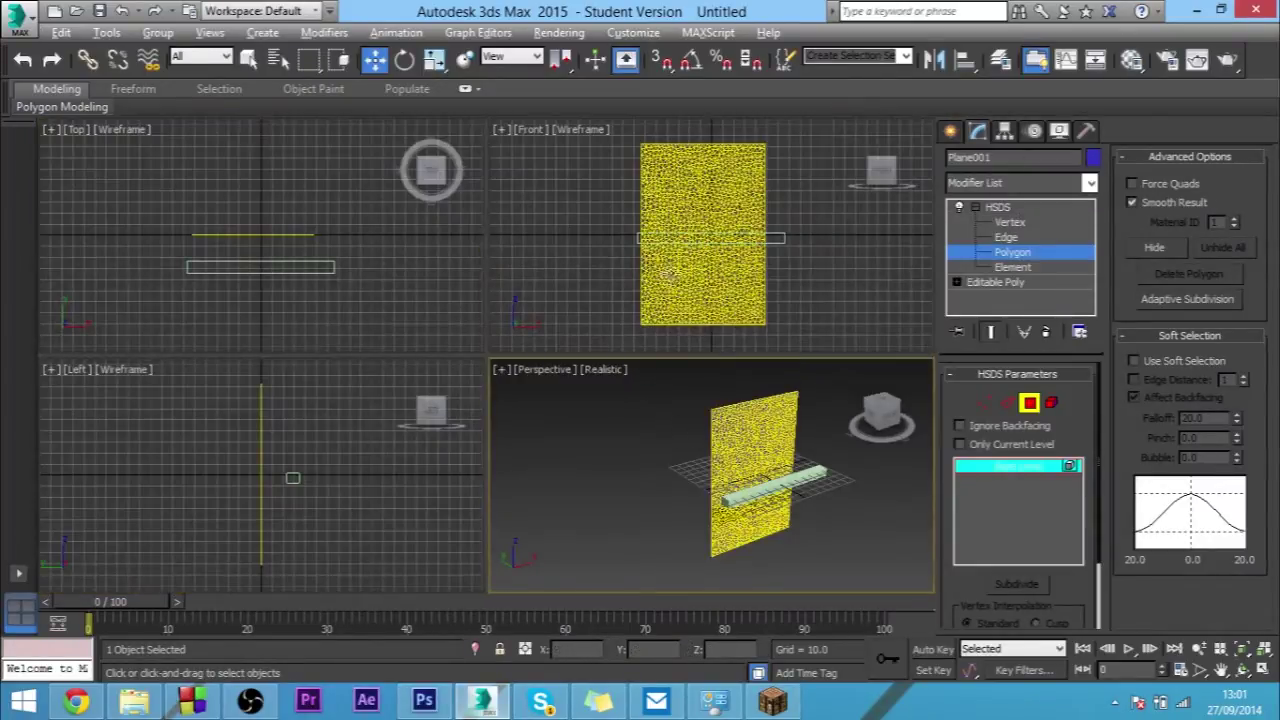
key("alt+w")
Marquee-select the middle polygon band the box crosses and Subdivide it
scroll(523, 371, "up", 5)
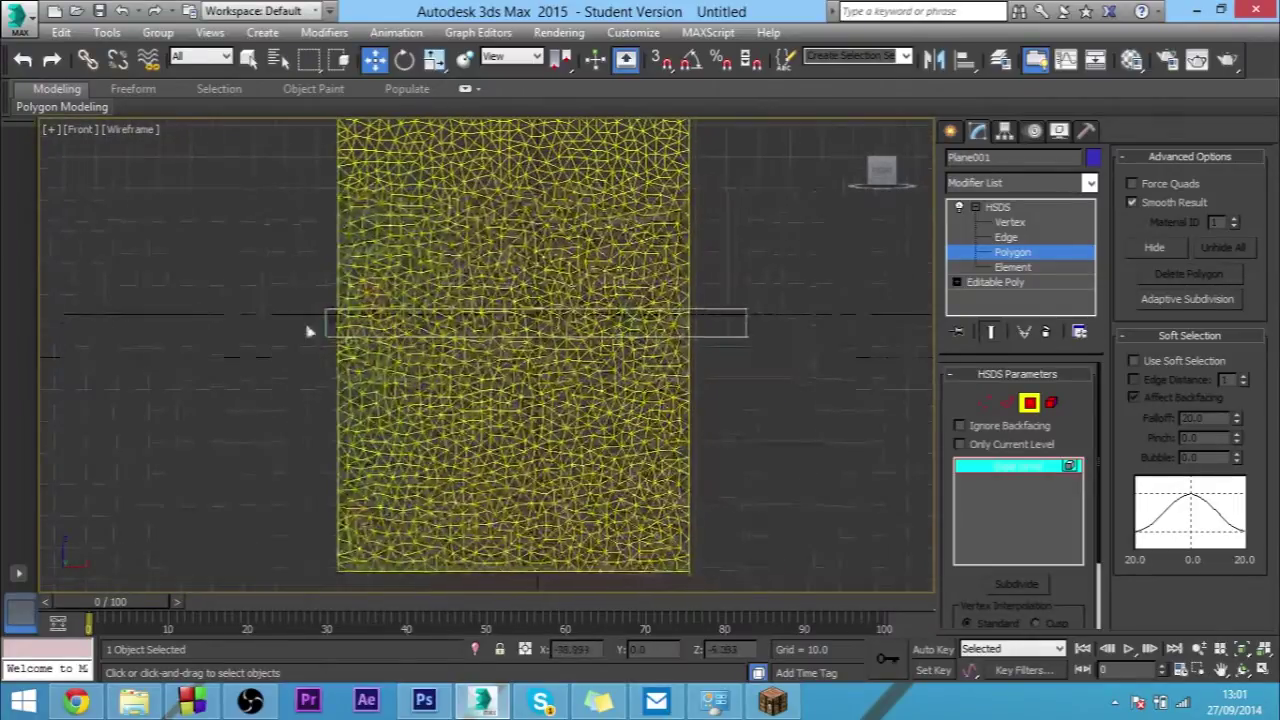
left_click_drag(315, 301, 705, 352)
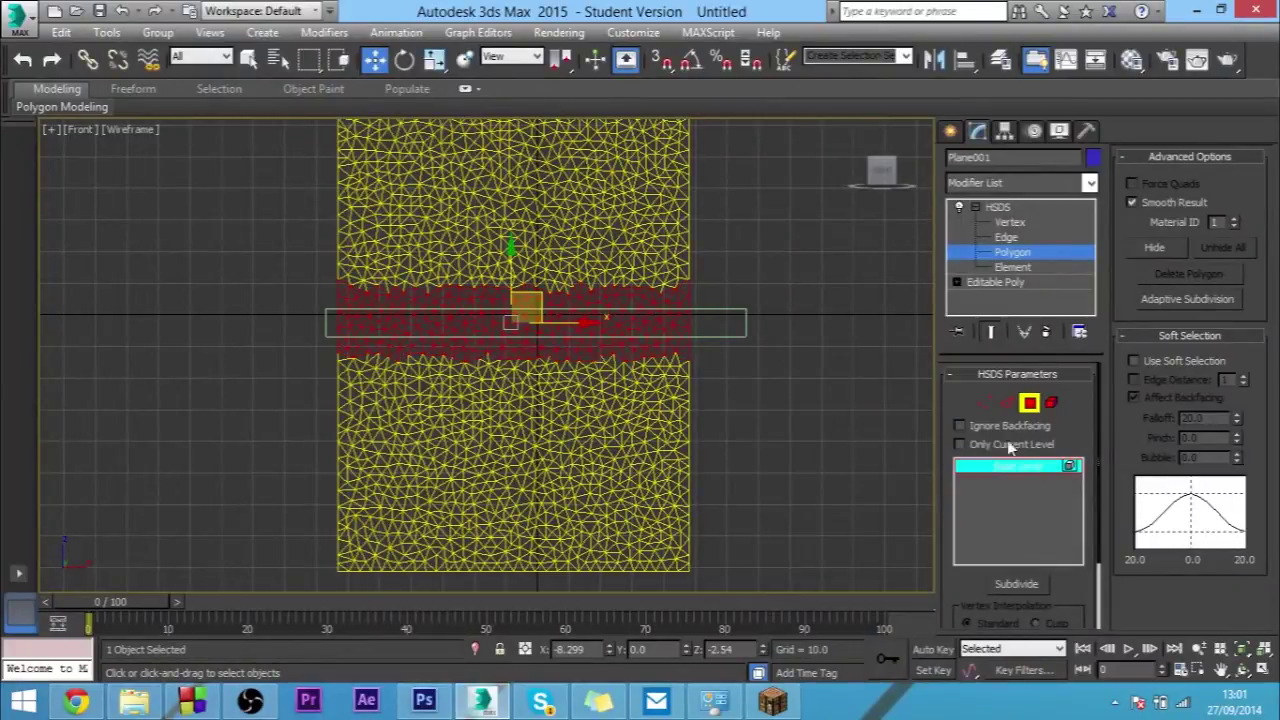
left_click(1017, 585)
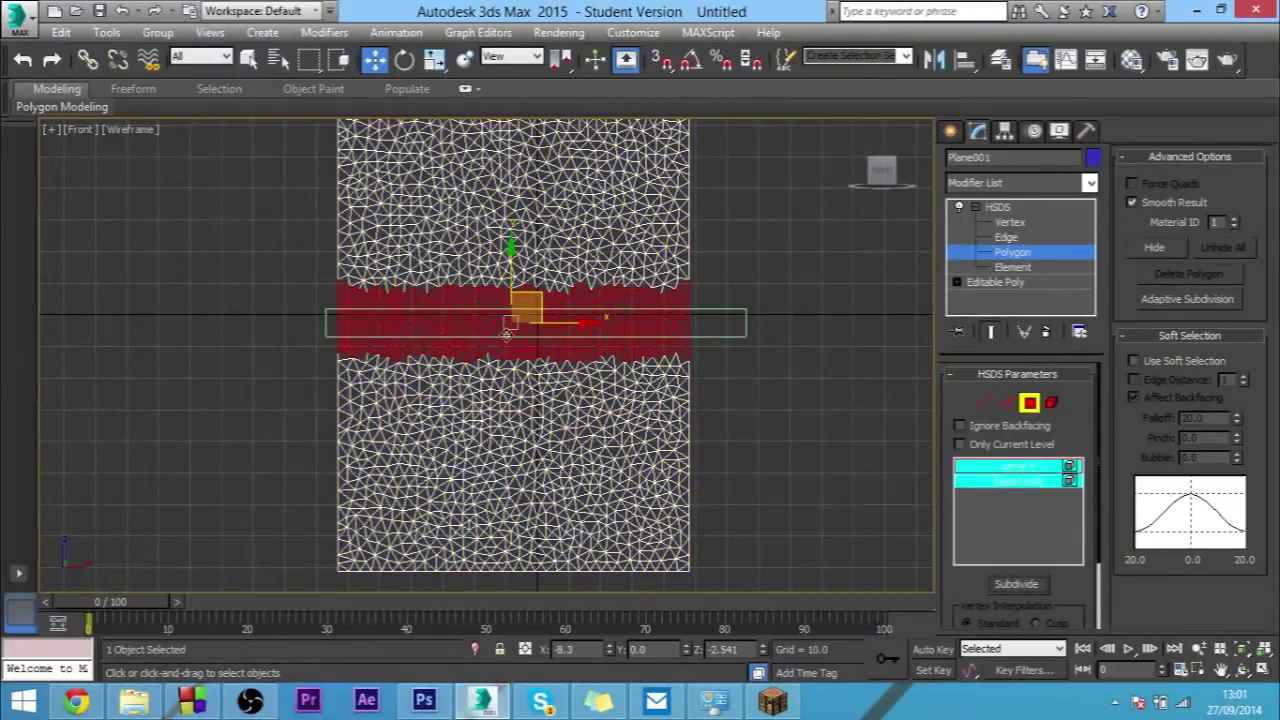
scroll(503, 325, "up", 5)
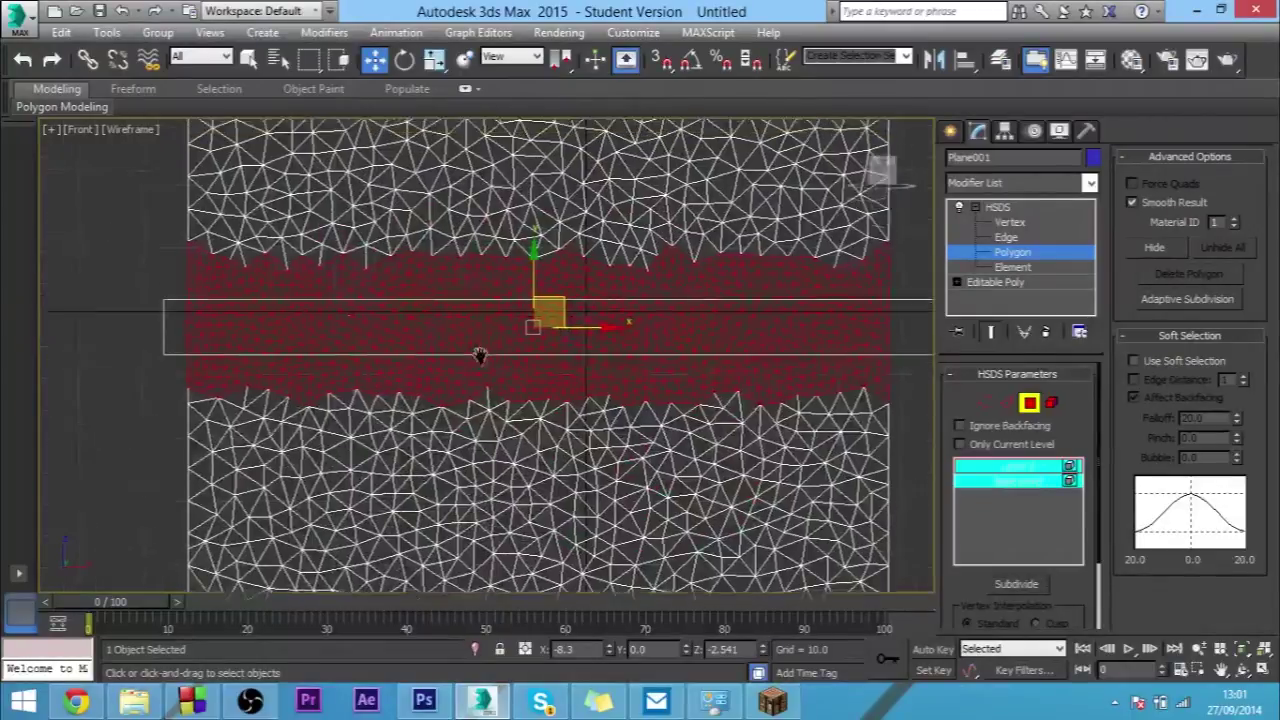
middle_click_drag(480, 355, 451, 374)
mouse_move(527, 347)
middle_mouse_down()
mouse_move(474, 338)
mouse_move(511, 342)
middle_mouse_up()
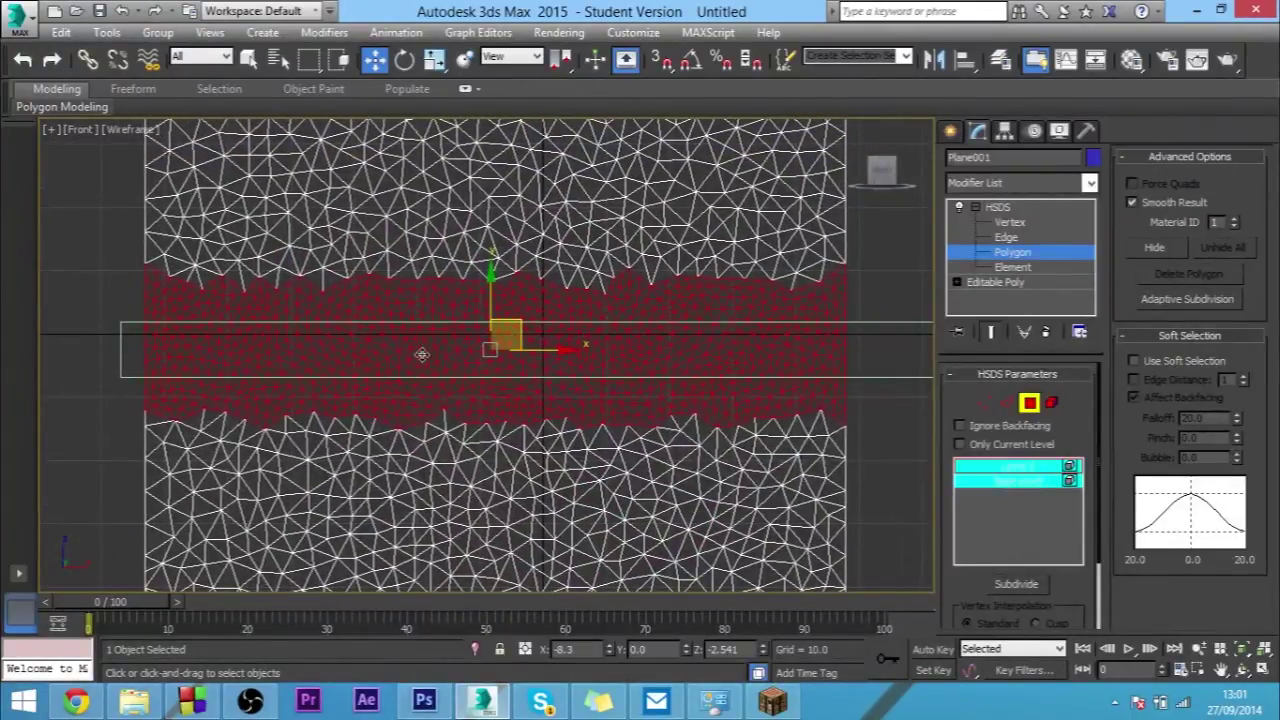
middle_click_drag(587, 334, 570, 340)
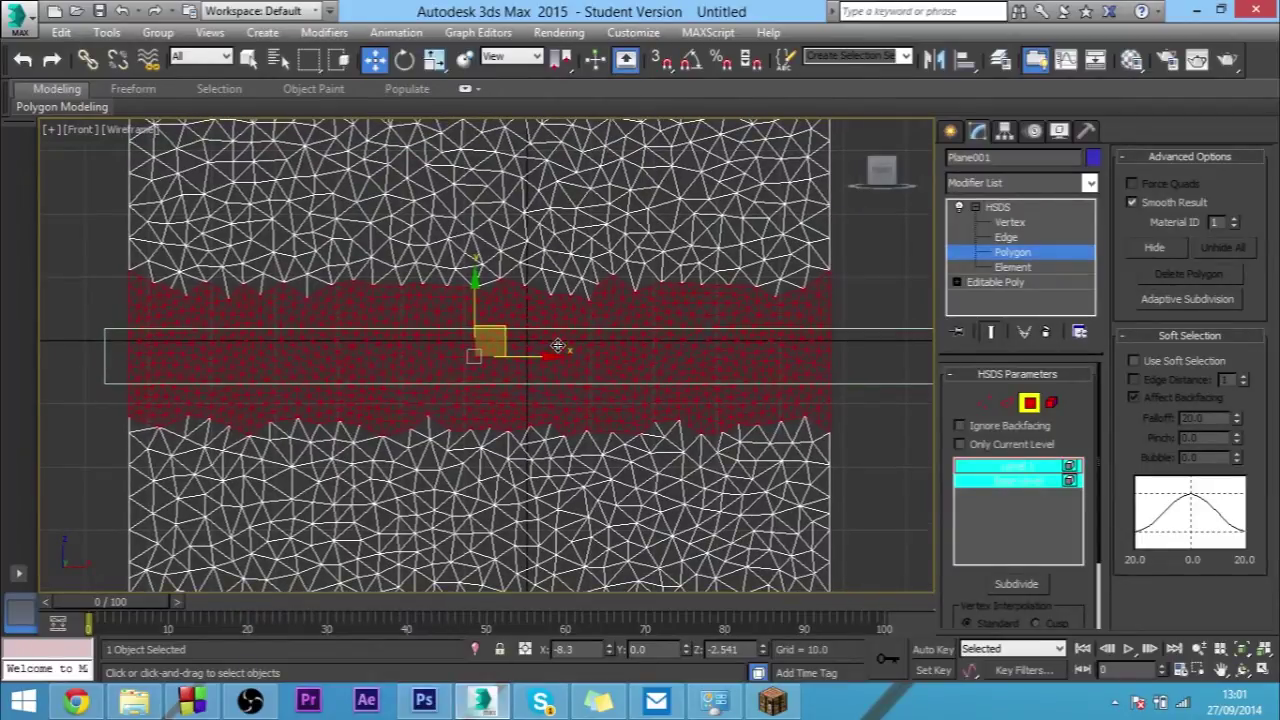
left_click(953, 132)
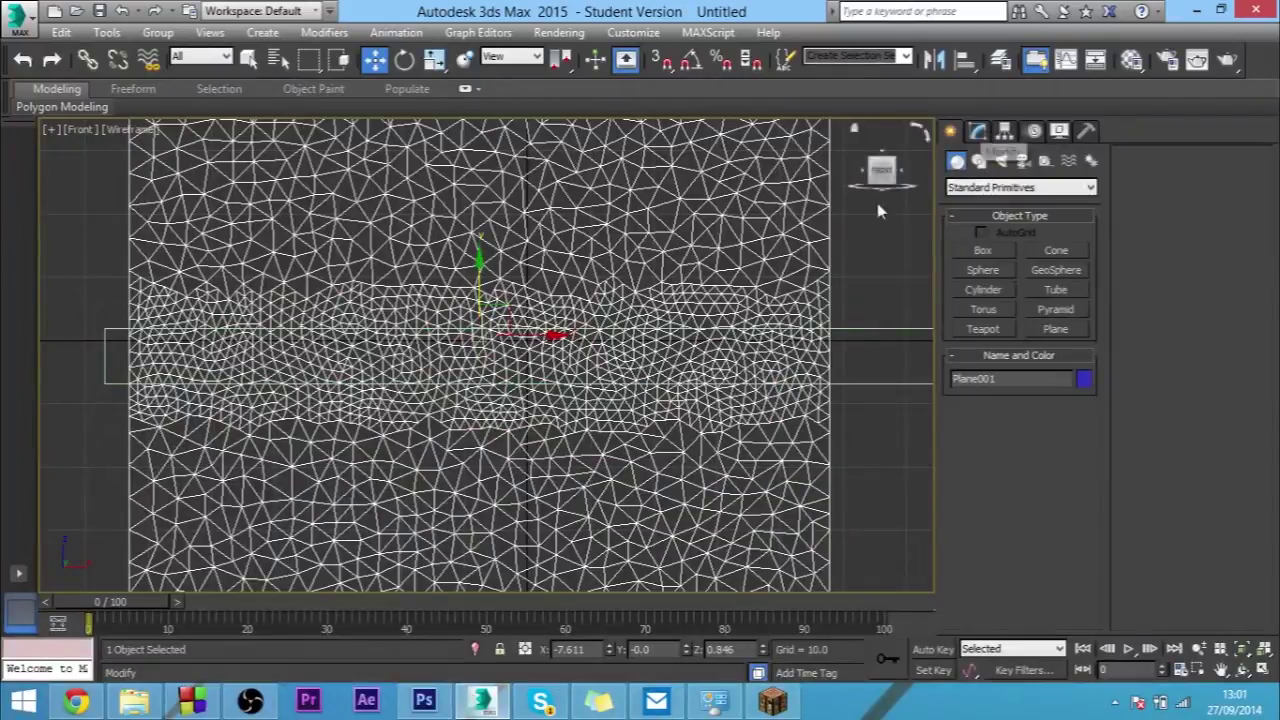
Collapse the plane with its HSDS modifier into an Editable Poly in the maximized Perspective view
key("alt+w")
left_click(733, 461)
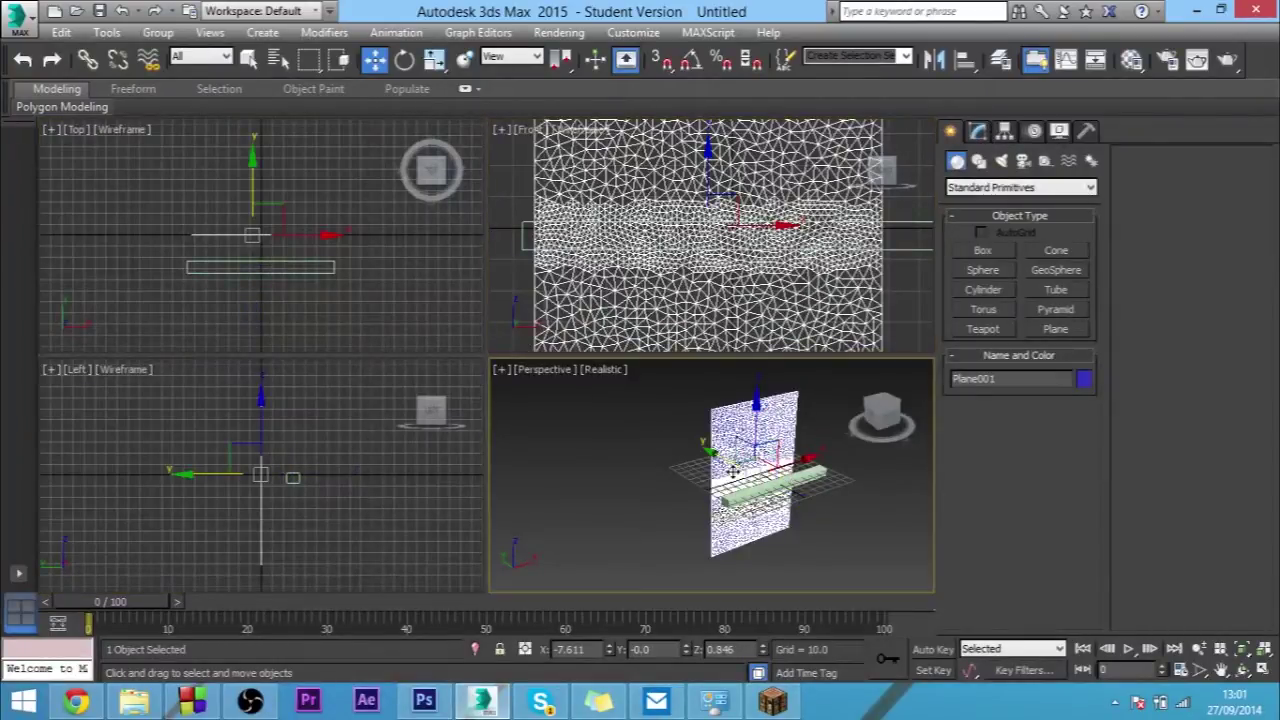
key("alt+w")
left_click(978, 132)
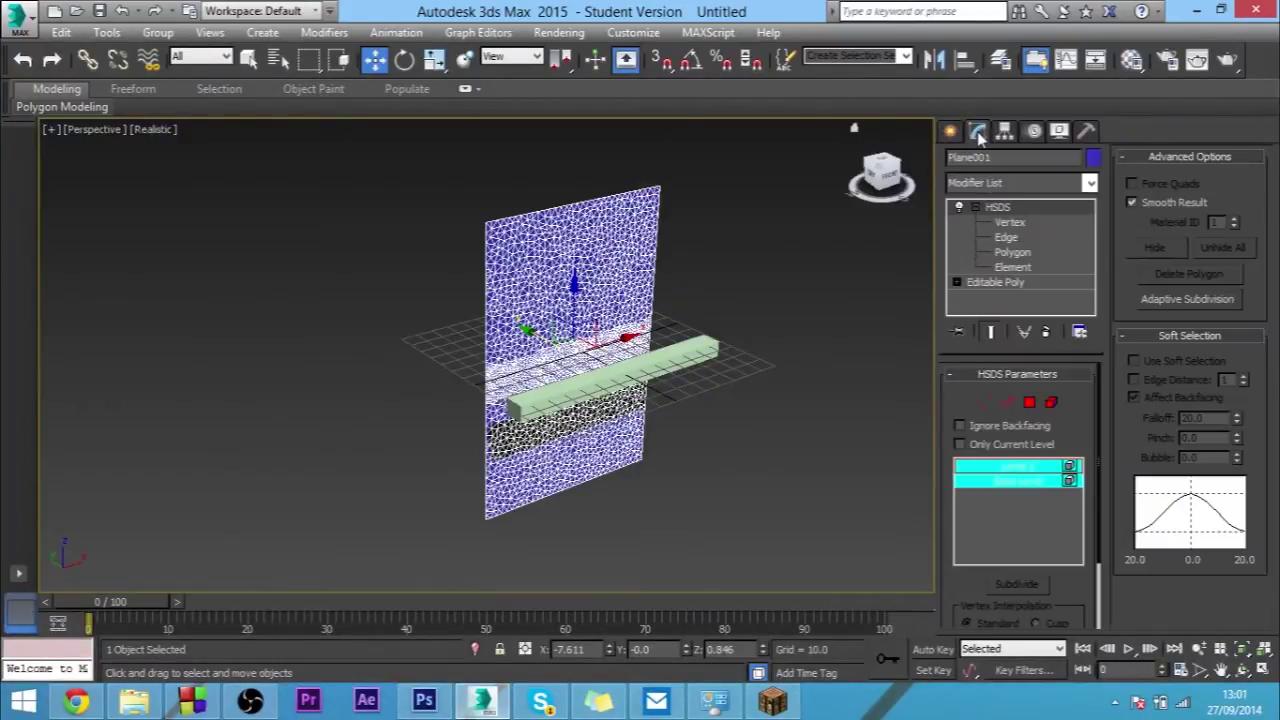
right_click(596, 217)
mouse_move(730, 405)
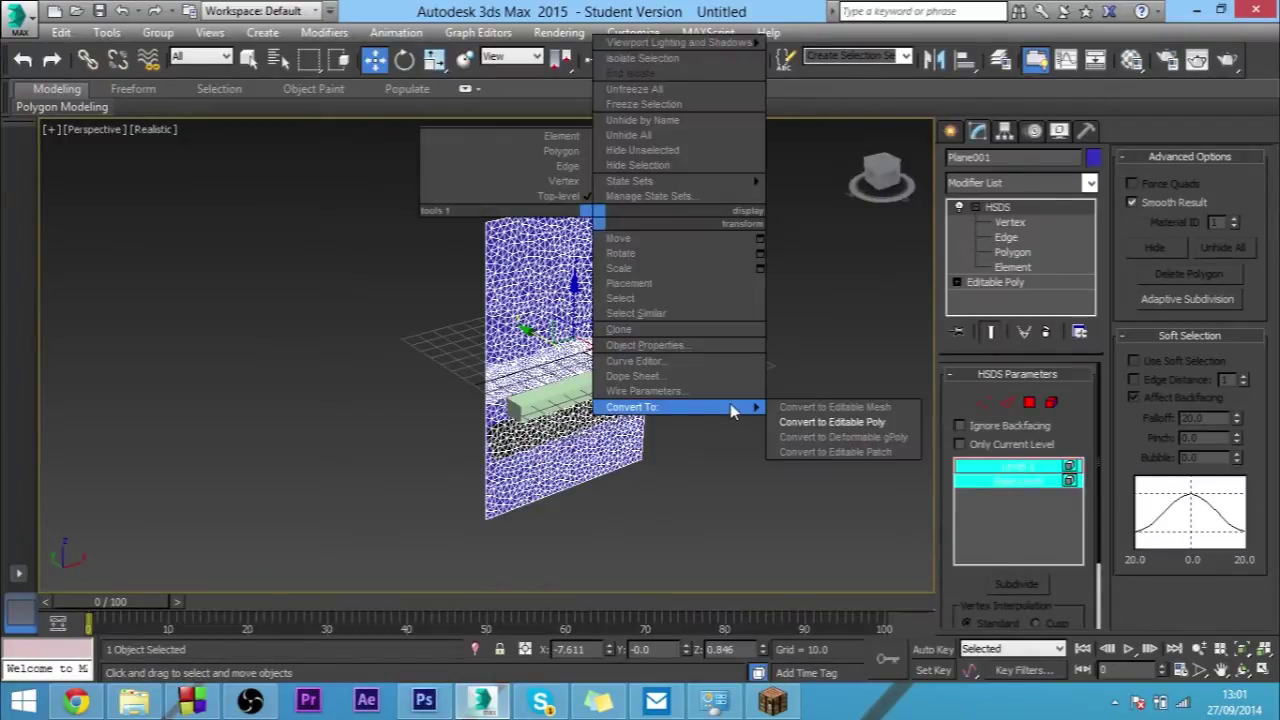
left_click(830, 422)
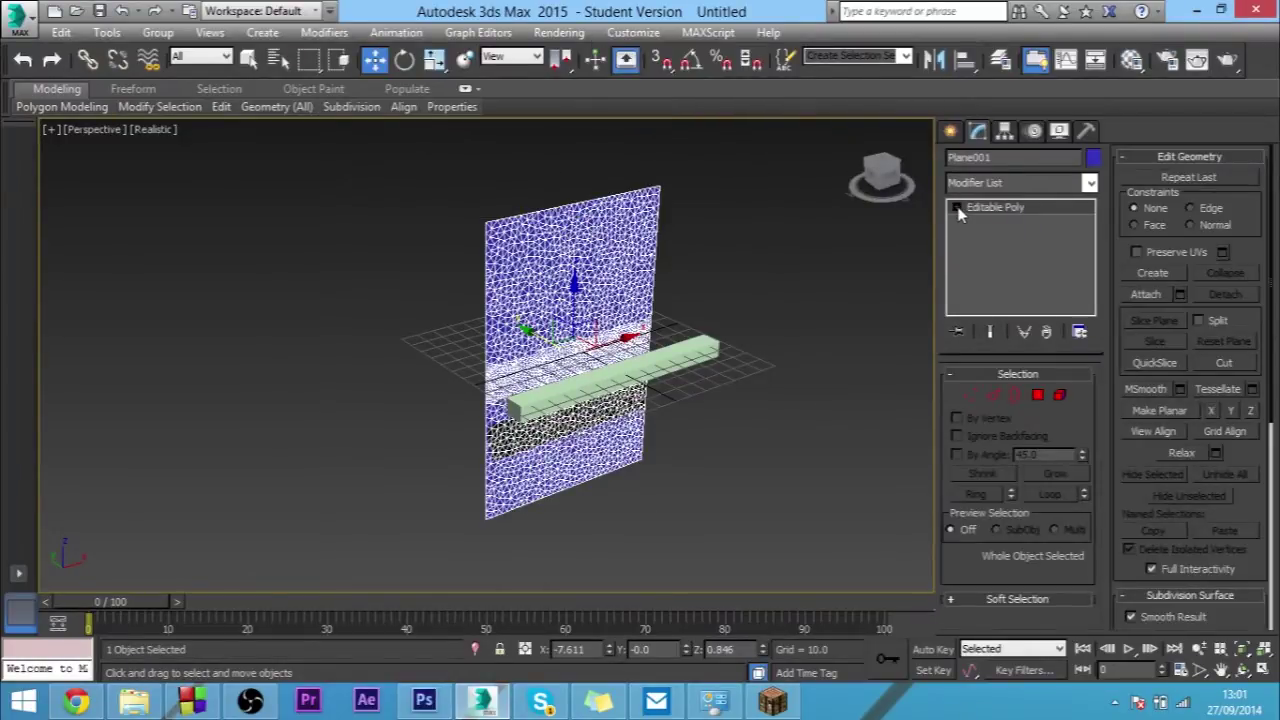
left_click(957, 208)
left_click(957, 208)
Add a Cloth modifier to the plane by typing 'cl' in the Modifier List, and expand its sub-levels
left_click(1000, 182)
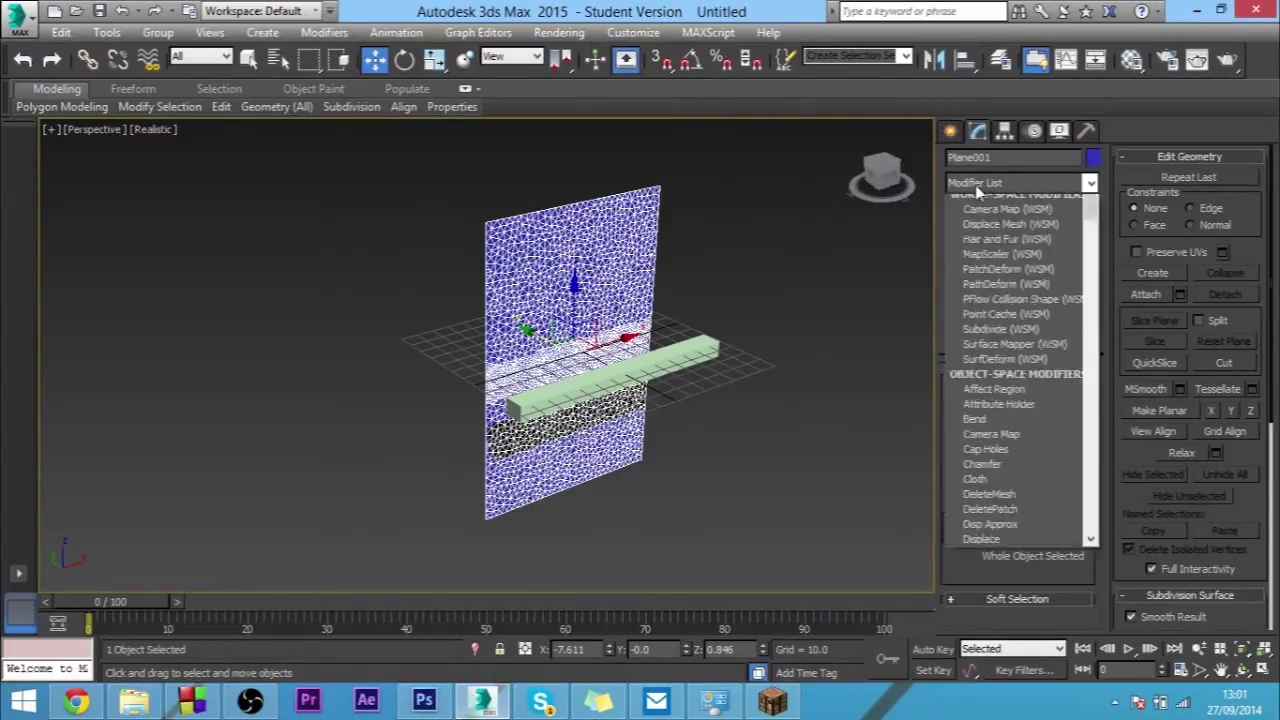
type("cl")
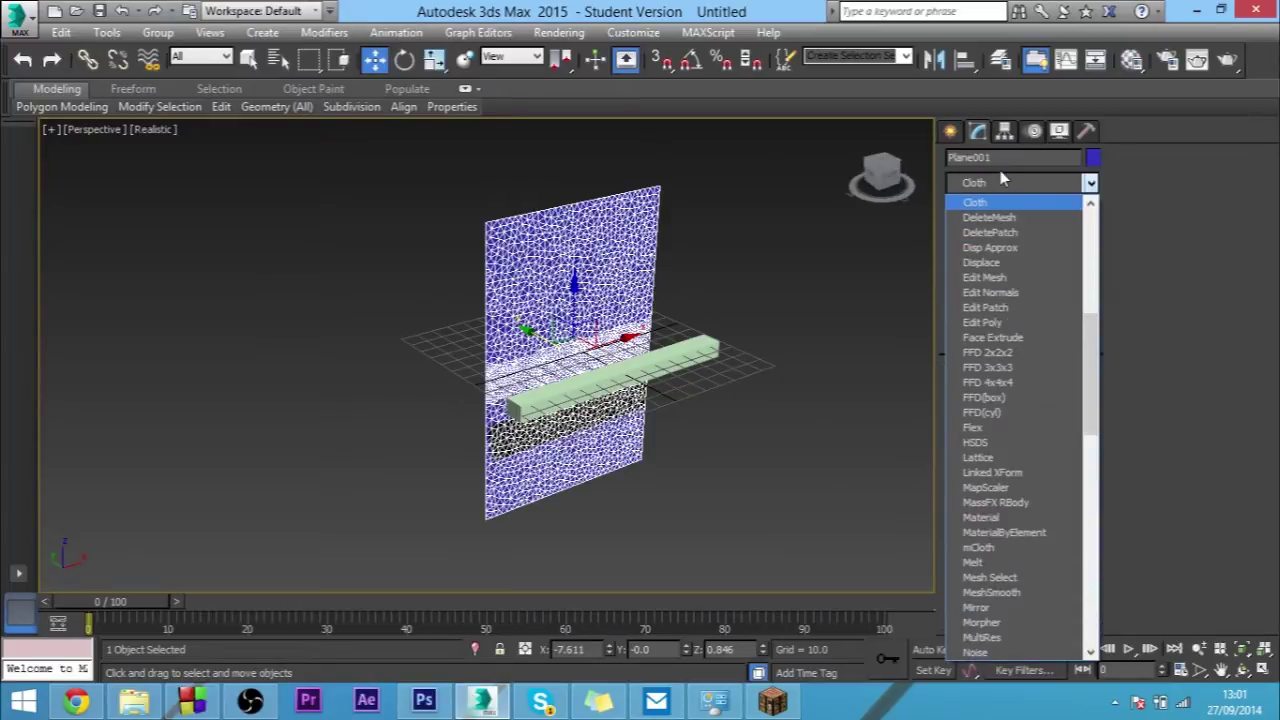
key("Return")
left_click(975, 207)
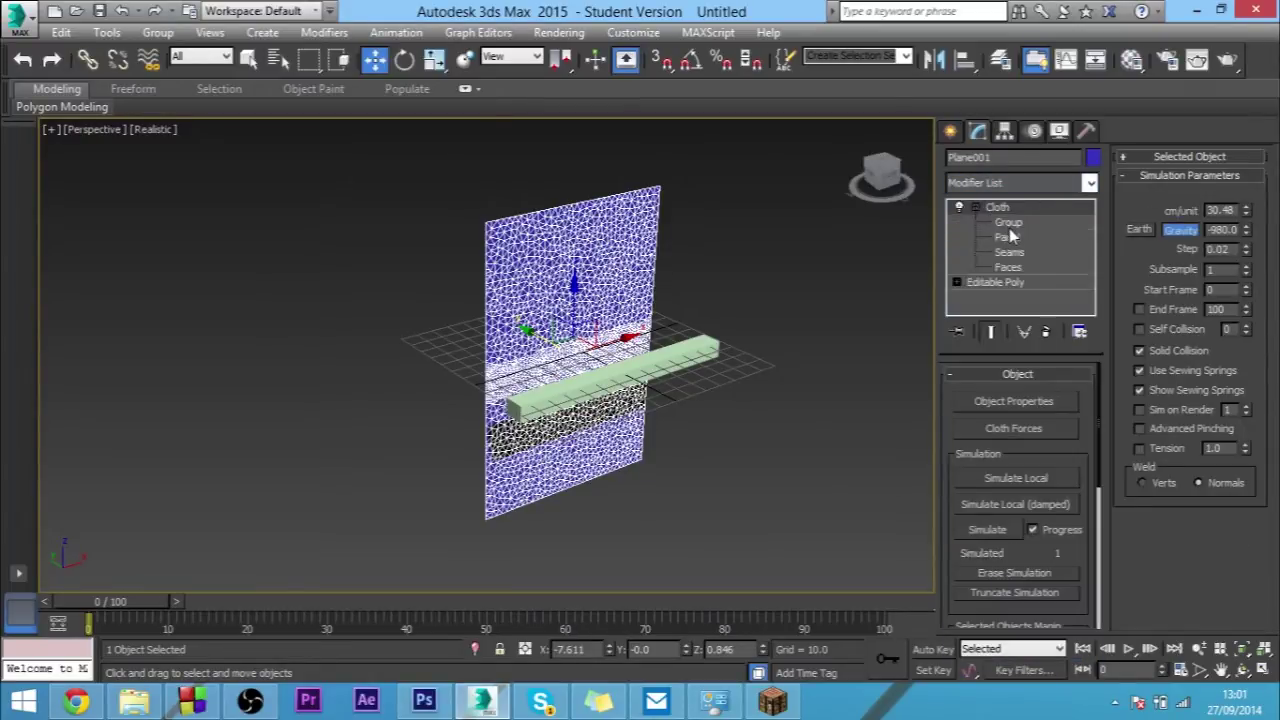
left_click(957, 284)
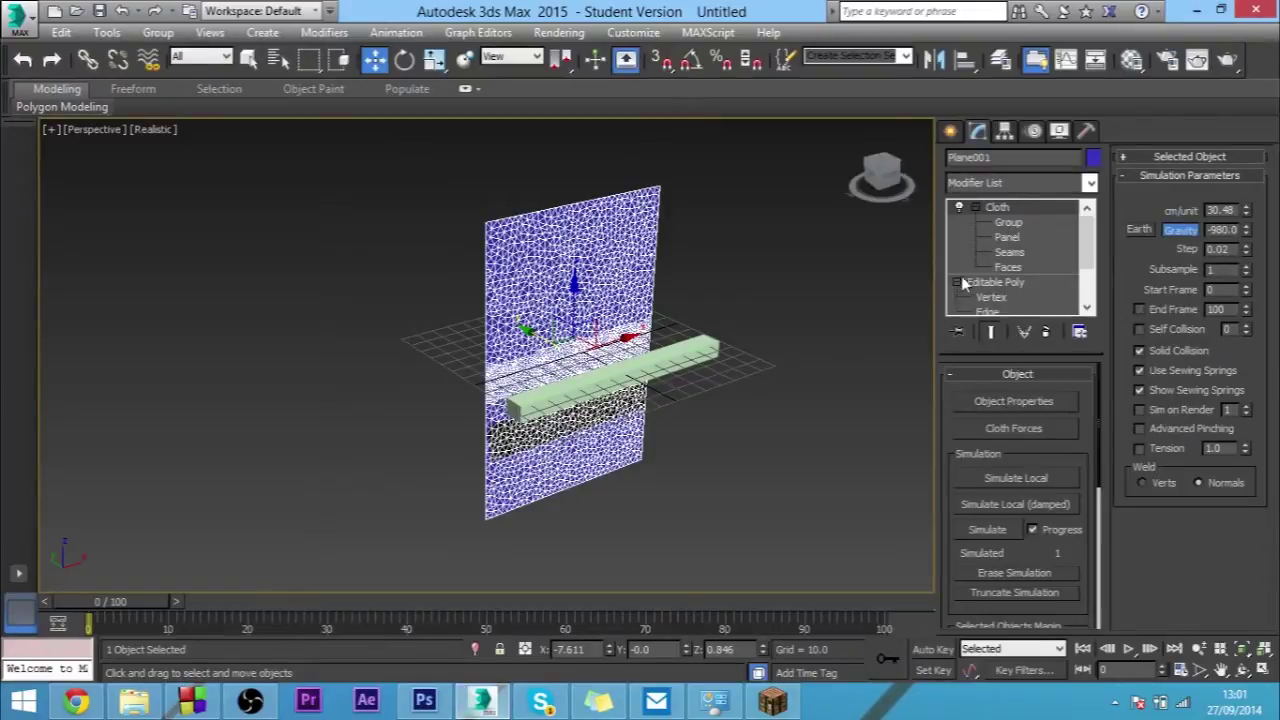
In Cloth Group mode, frame the plane's top edge in the Front view and select its 33 vertices
left_click(1008, 223)
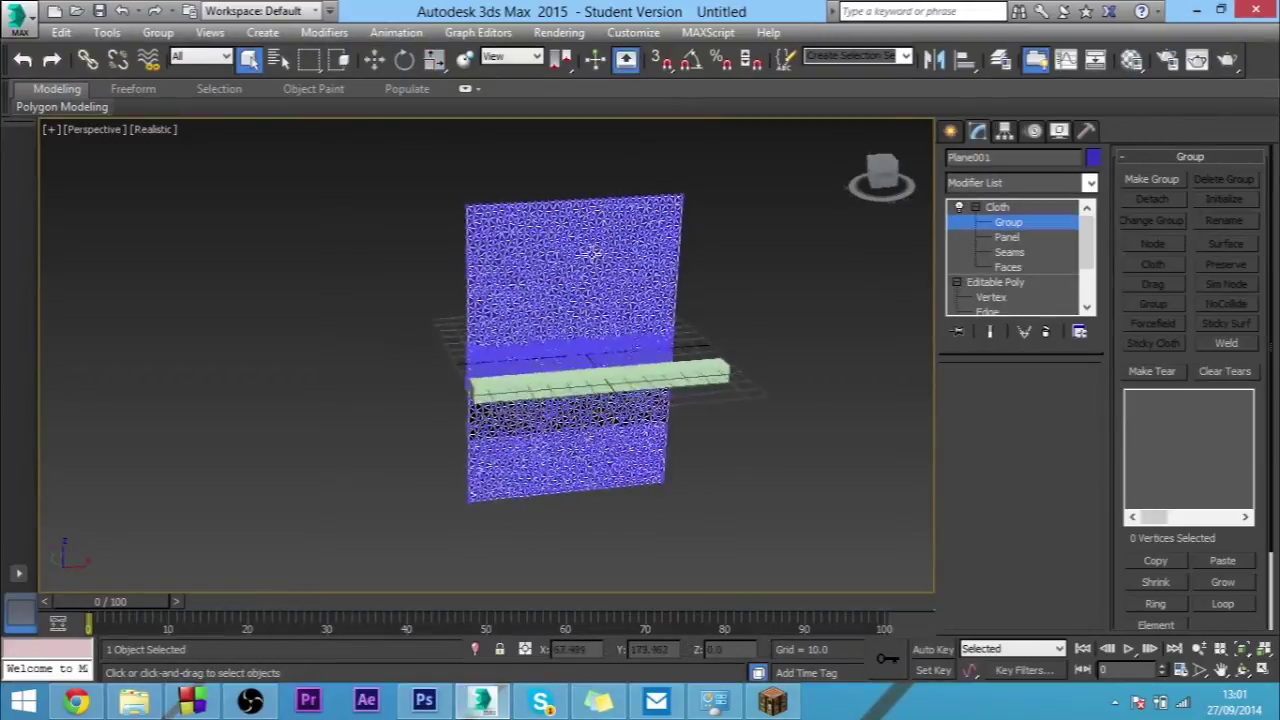
key("alt+w")
key("alt+w")
scroll(606, 309, "down", 5)
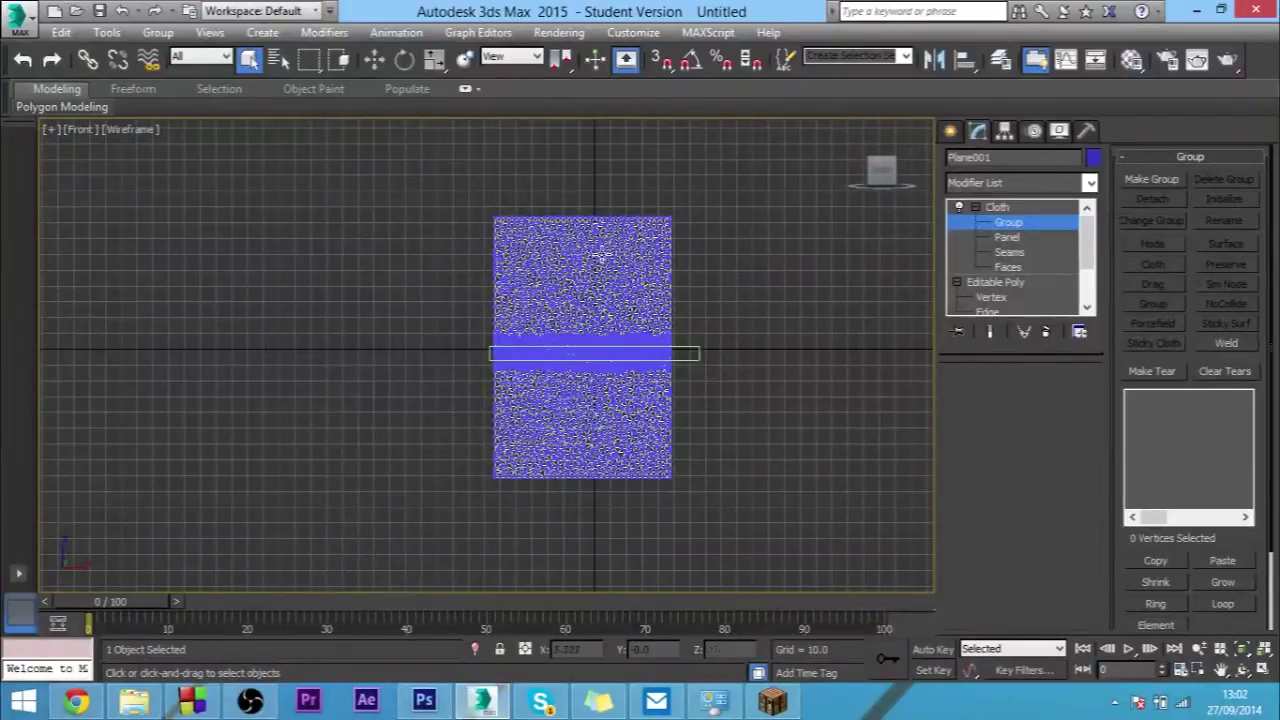
scroll(581, 202, "up", 2)
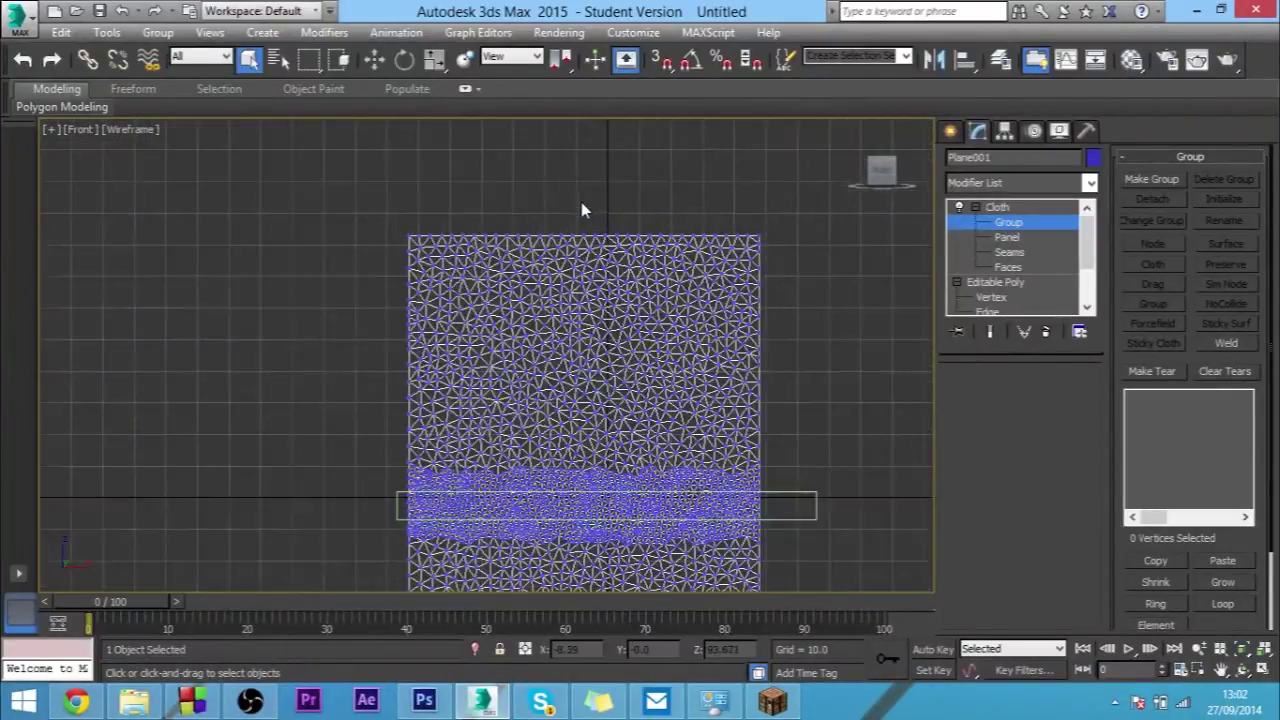
scroll(581, 205, "up", 2)
middle_click_drag(577, 223, 451, 229)
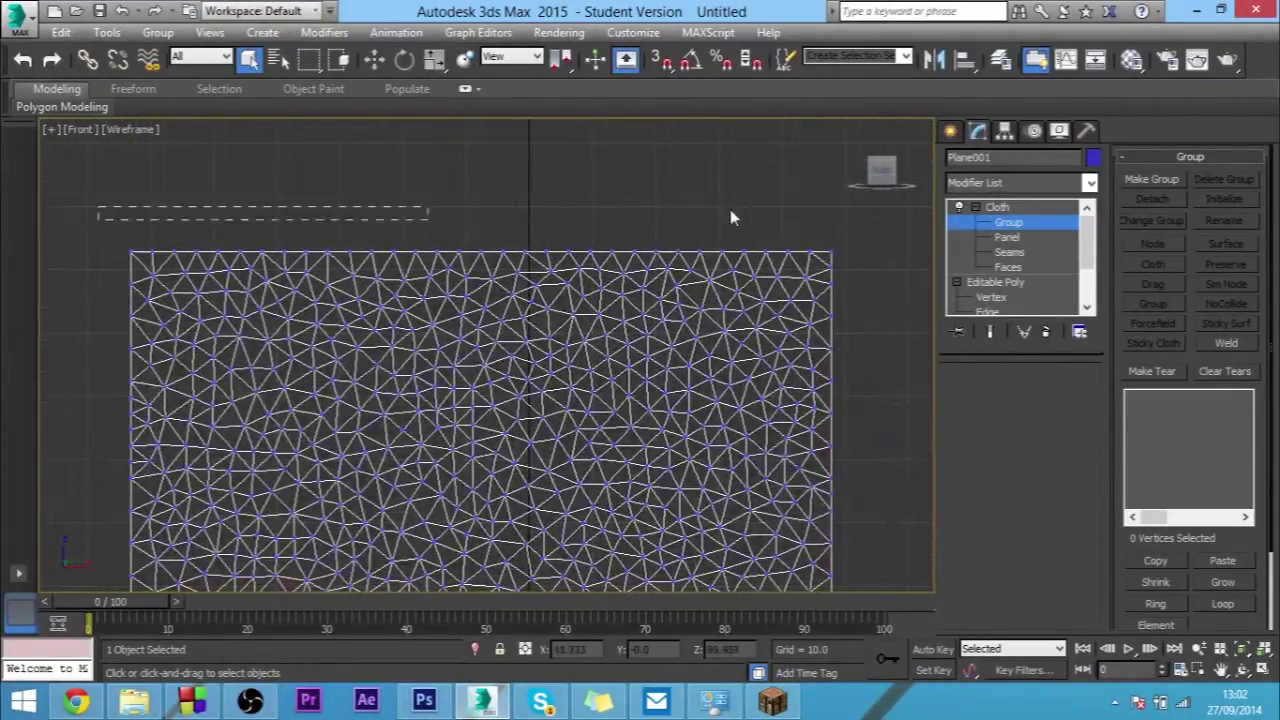
left_click_drag(730, 218, 857, 268)
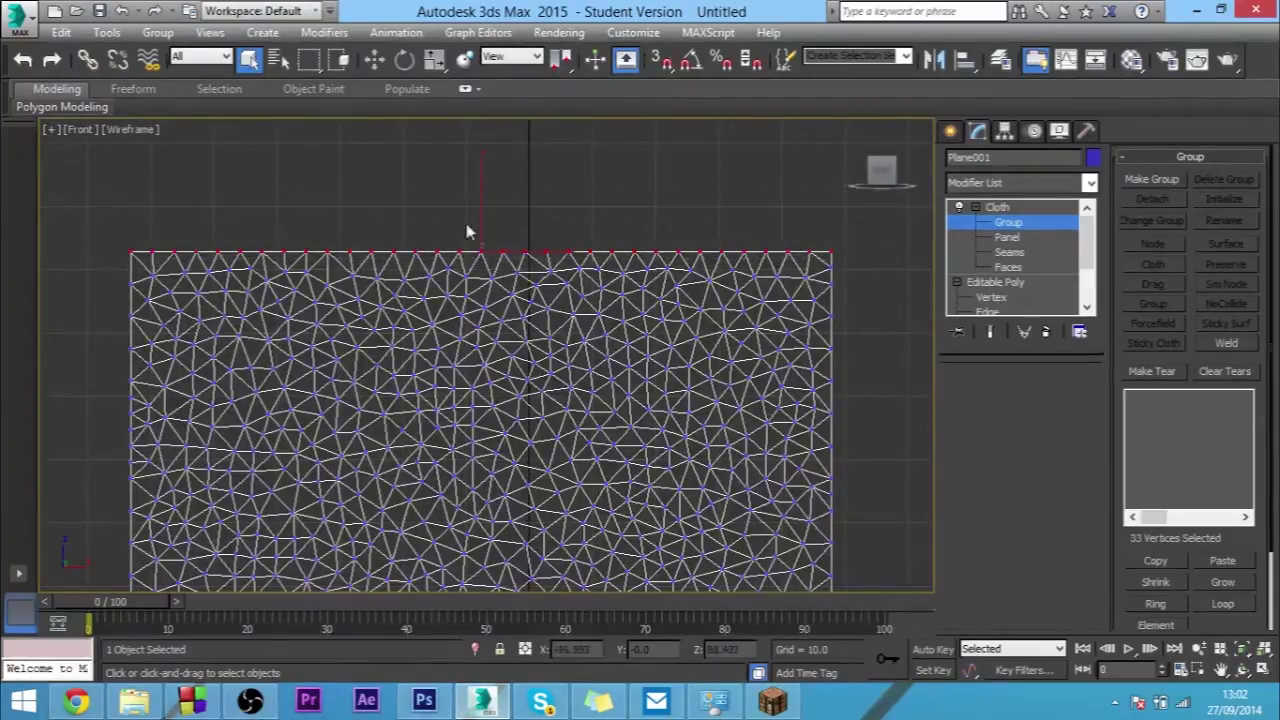
Make a vertex group named 'TopRow' from the selection and set it to Preserve
left_click(1158, 180)
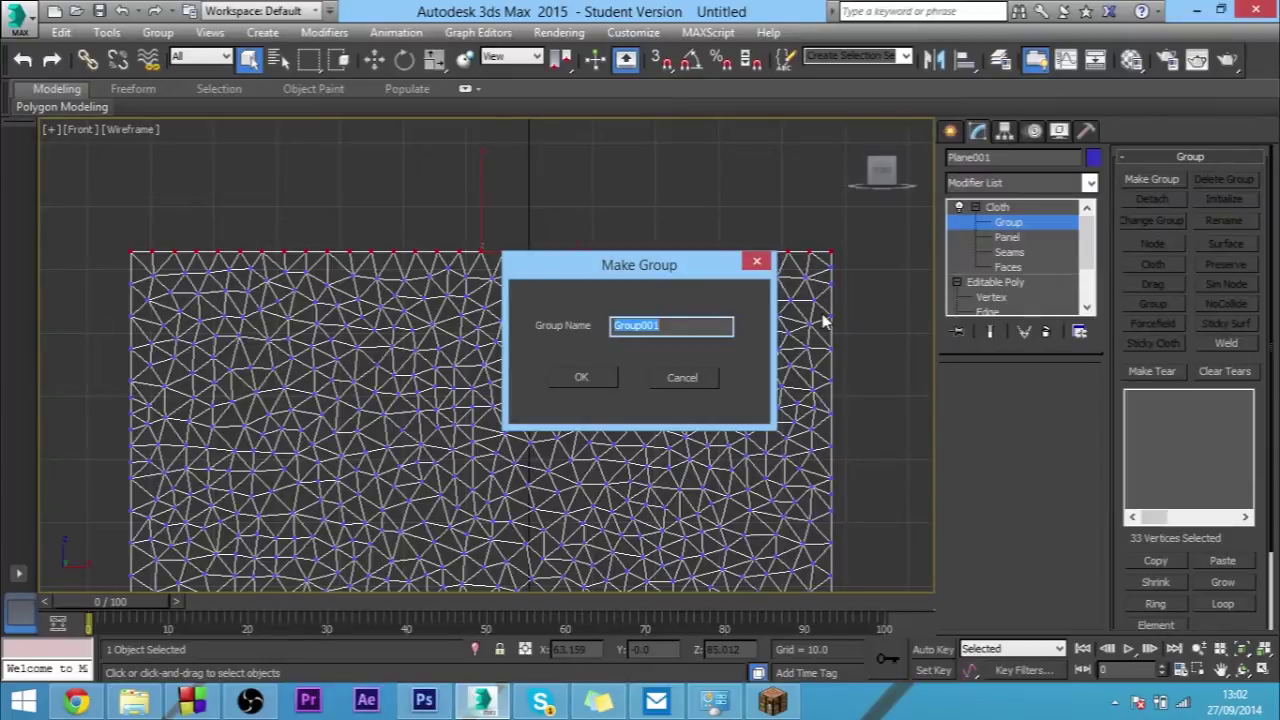
type("TopRow")
key("Return")
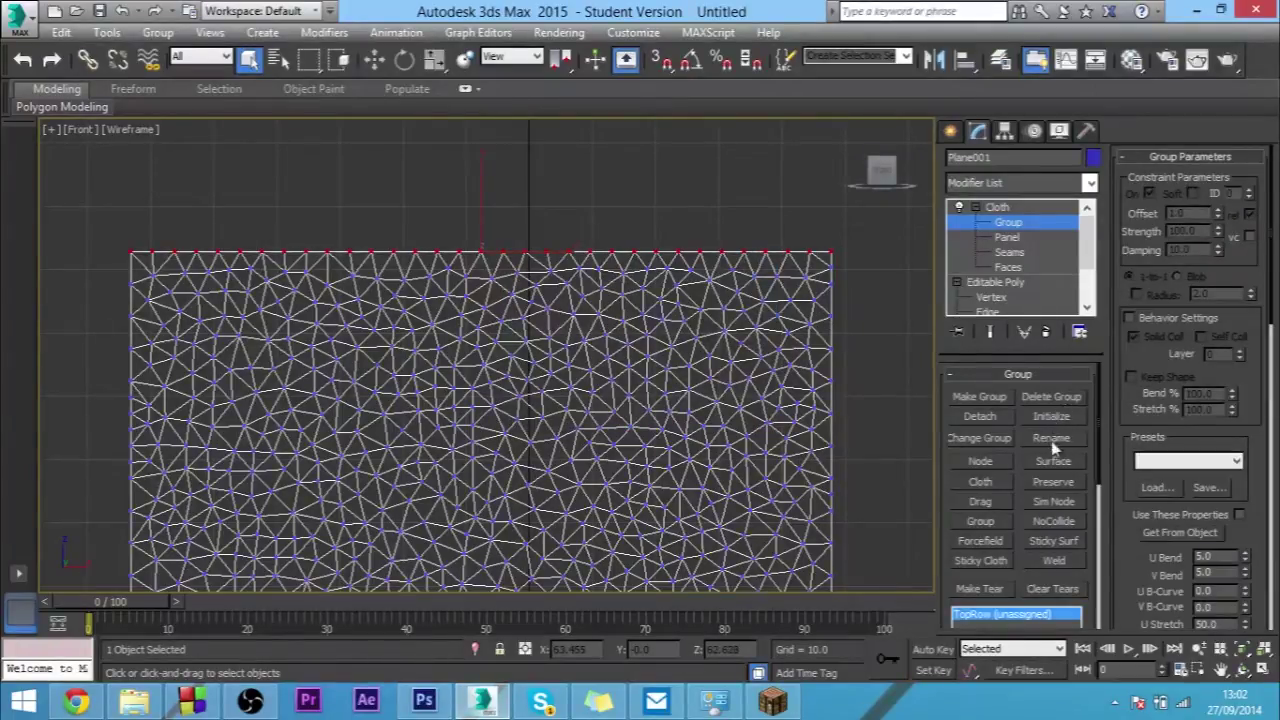
left_click(1053, 483)
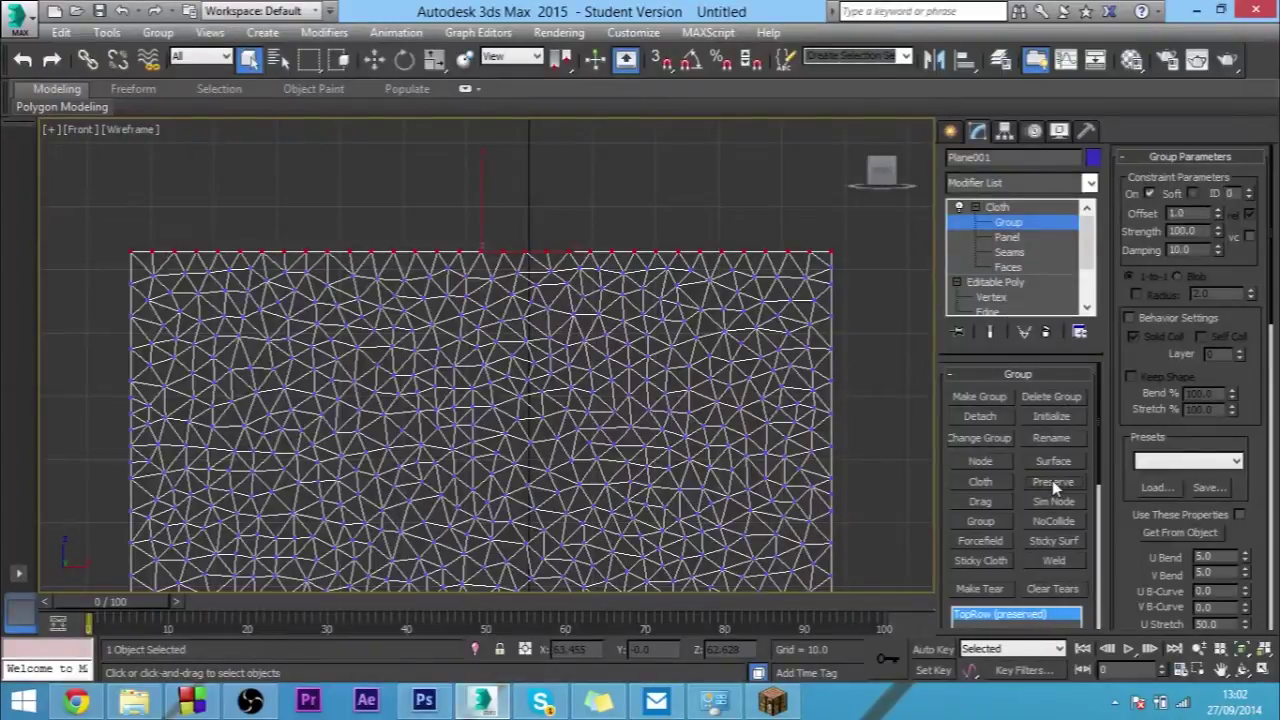
scroll(700, 340, "down", 2)
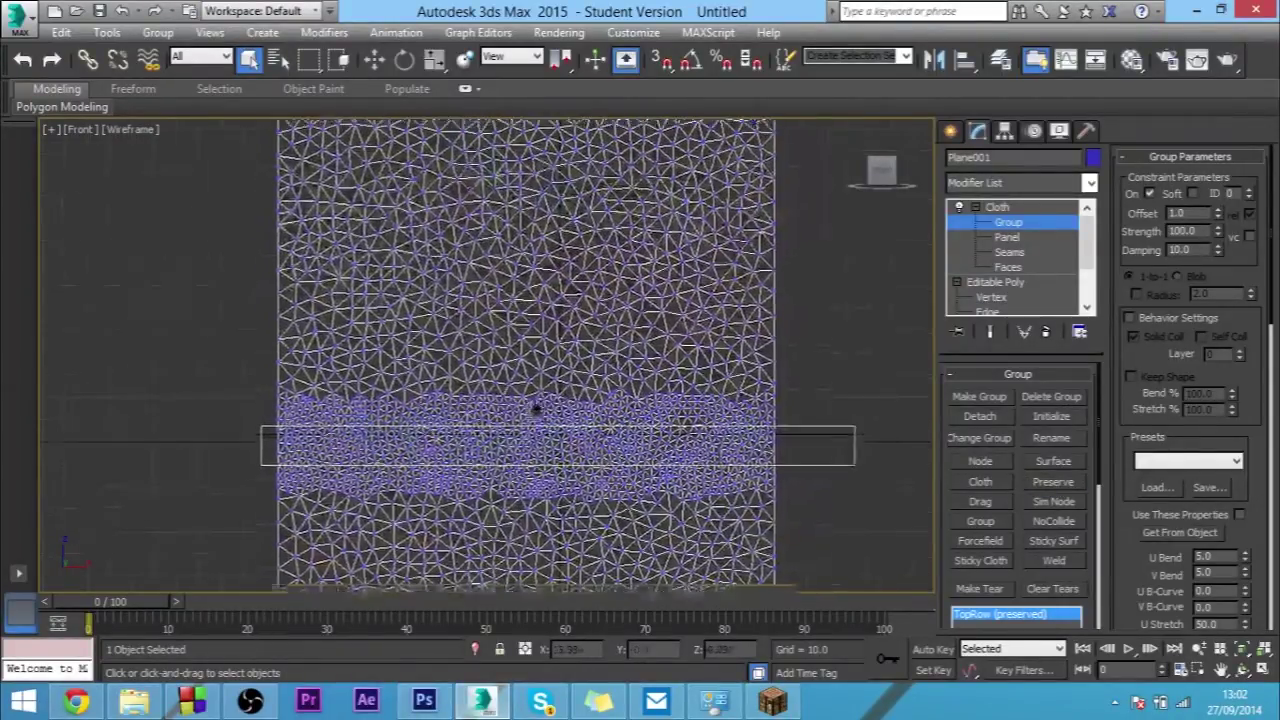
scroll(536, 409, "up", 3)
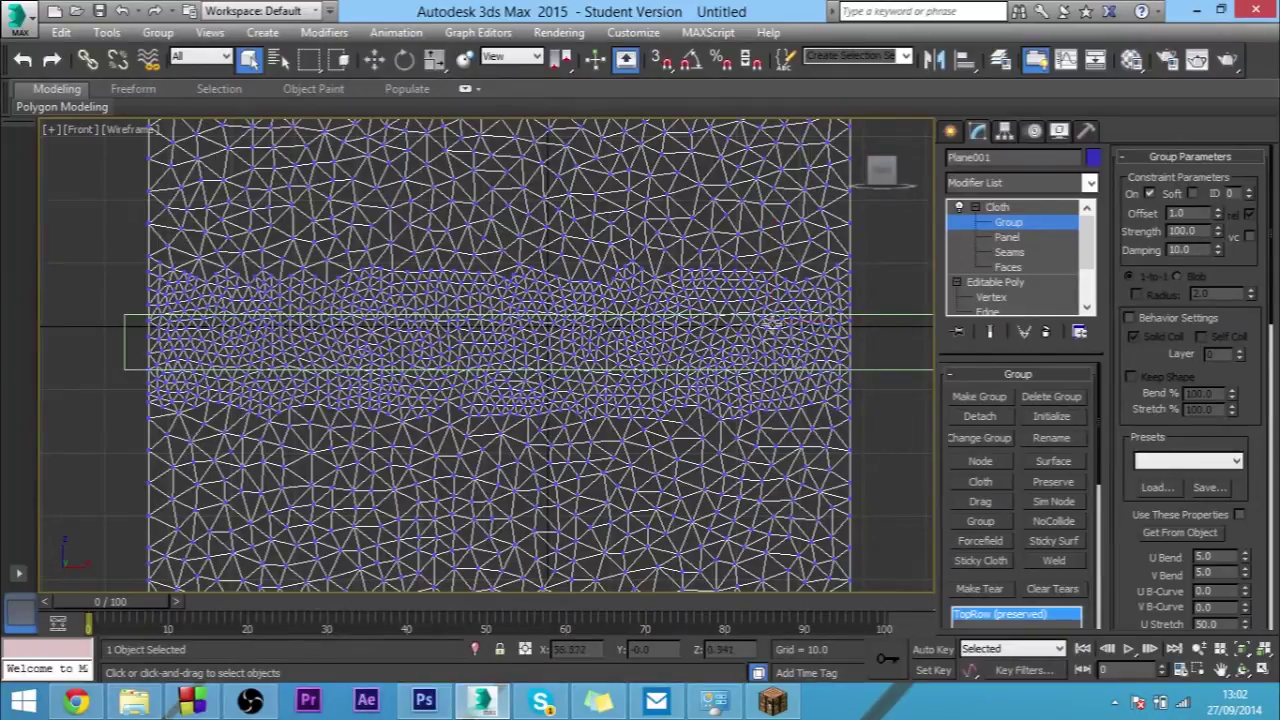
Paint-select the vertices across the cloth plane's middle band
left_click(997, 207)
left_click(1008, 222)
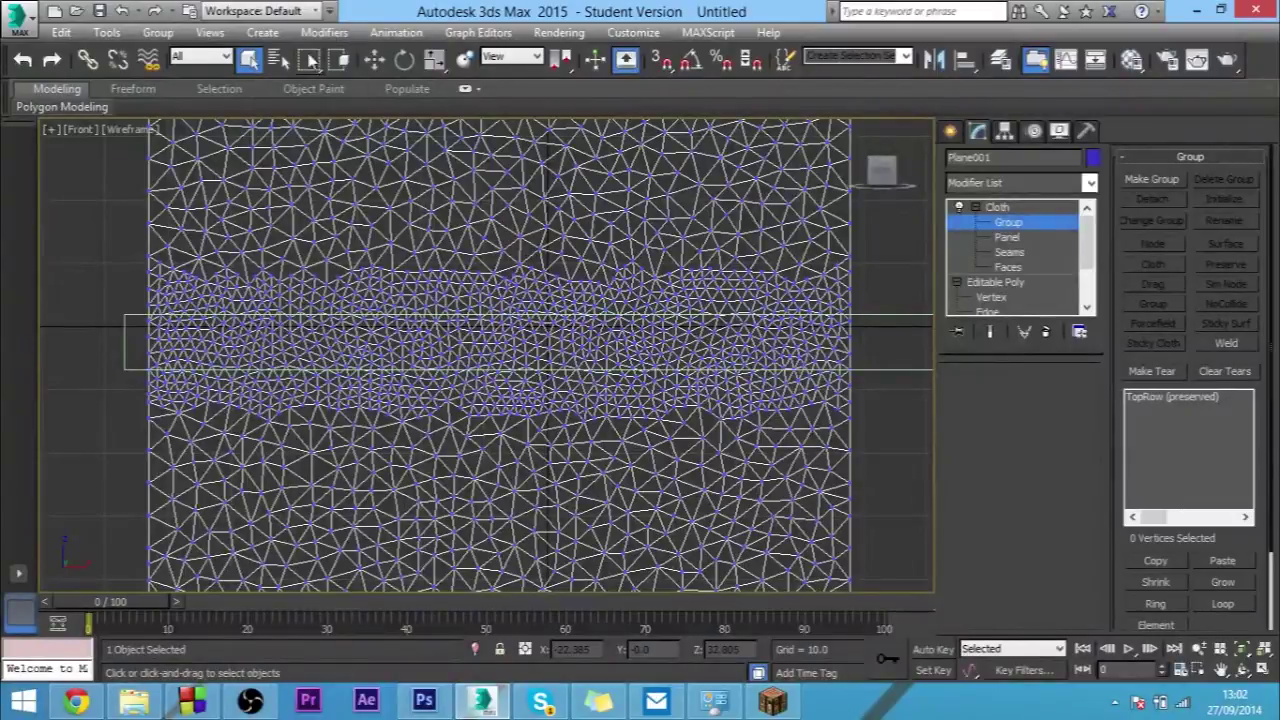
left_click_drag(318, 62, 305, 205)
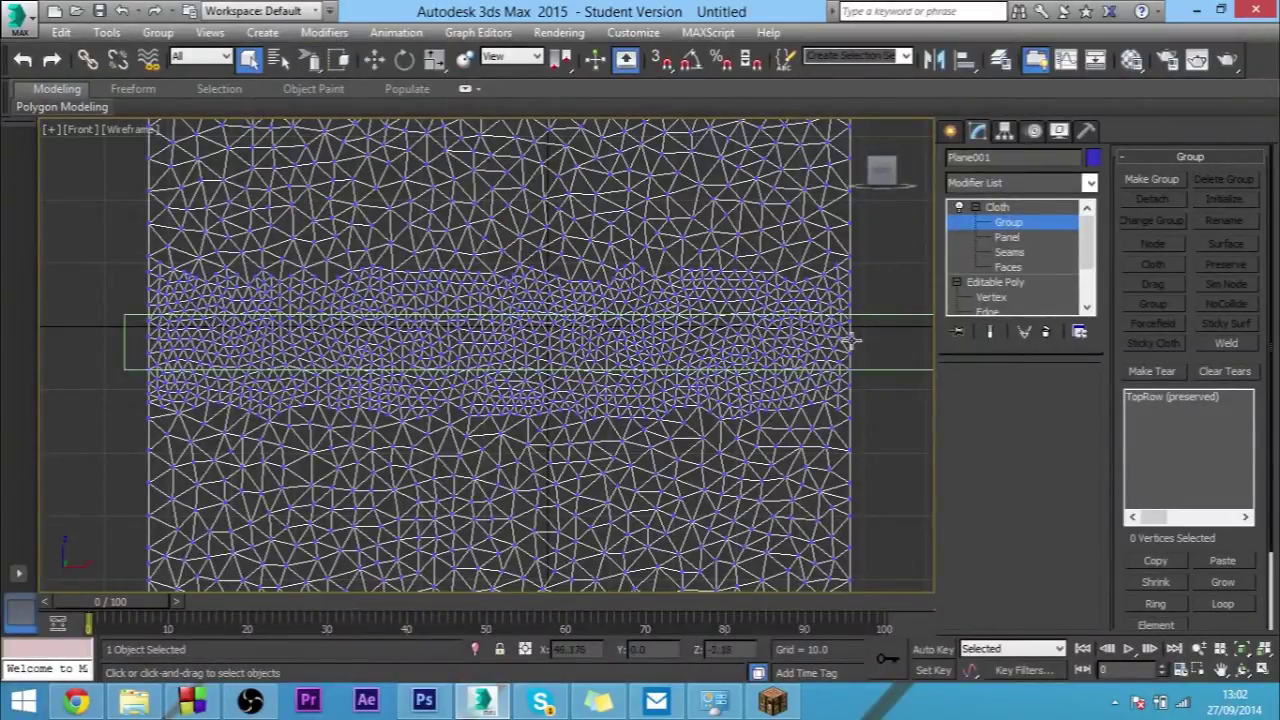
mouse_move(857, 346)
left_mouse_down()
mouse_move(846, 334)
mouse_move(826, 349)
mouse_move(726, 343)
mouse_move(589, 360)
mouse_move(523, 346)
mouse_move(163, 357)
left_mouse_up()
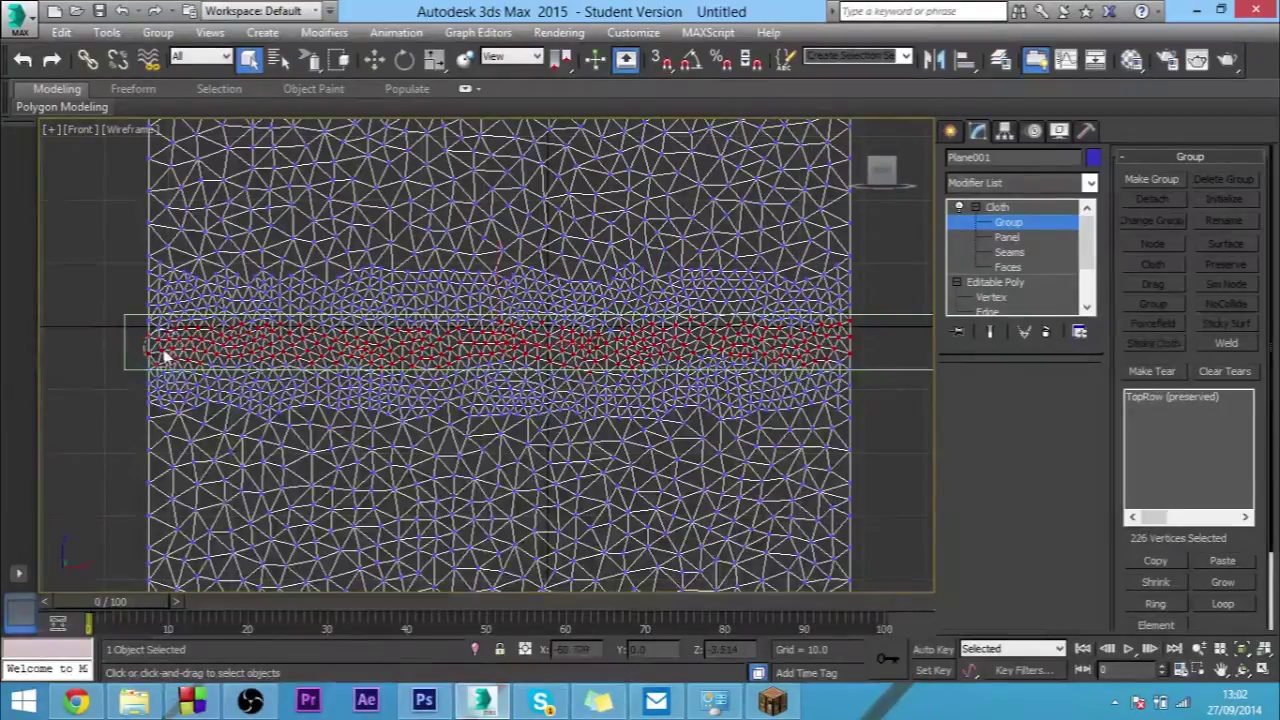
mouse_move(266, 351)
left_mouse_down()
mouse_move(752, 335)
mouse_move(744, 321)
mouse_move(622, 325)
mouse_move(636, 304)
mouse_move(614, 324)
mouse_move(477, 308)
mouse_move(431, 319)
mouse_move(386, 304)
mouse_move(346, 326)
mouse_move(179, 317)
mouse_move(385, 398)
mouse_move(455, 390)
mouse_move(428, 371)
mouse_move(425, 390)
mouse_move(617, 378)
mouse_move(601, 381)
mouse_move(726, 396)
mouse_move(735, 354)
left_mouse_up()
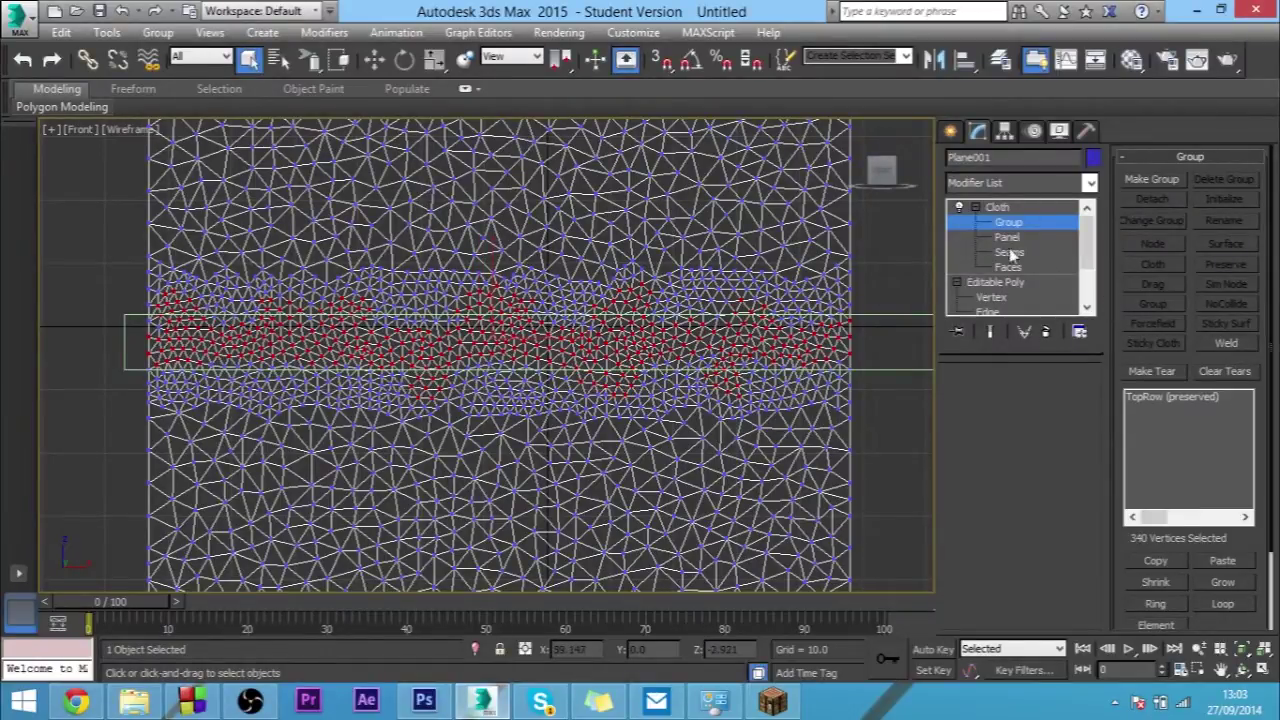
Make a Tear group from the 340 selected vertices and maximize the Perspective view
left_click(1153, 372)
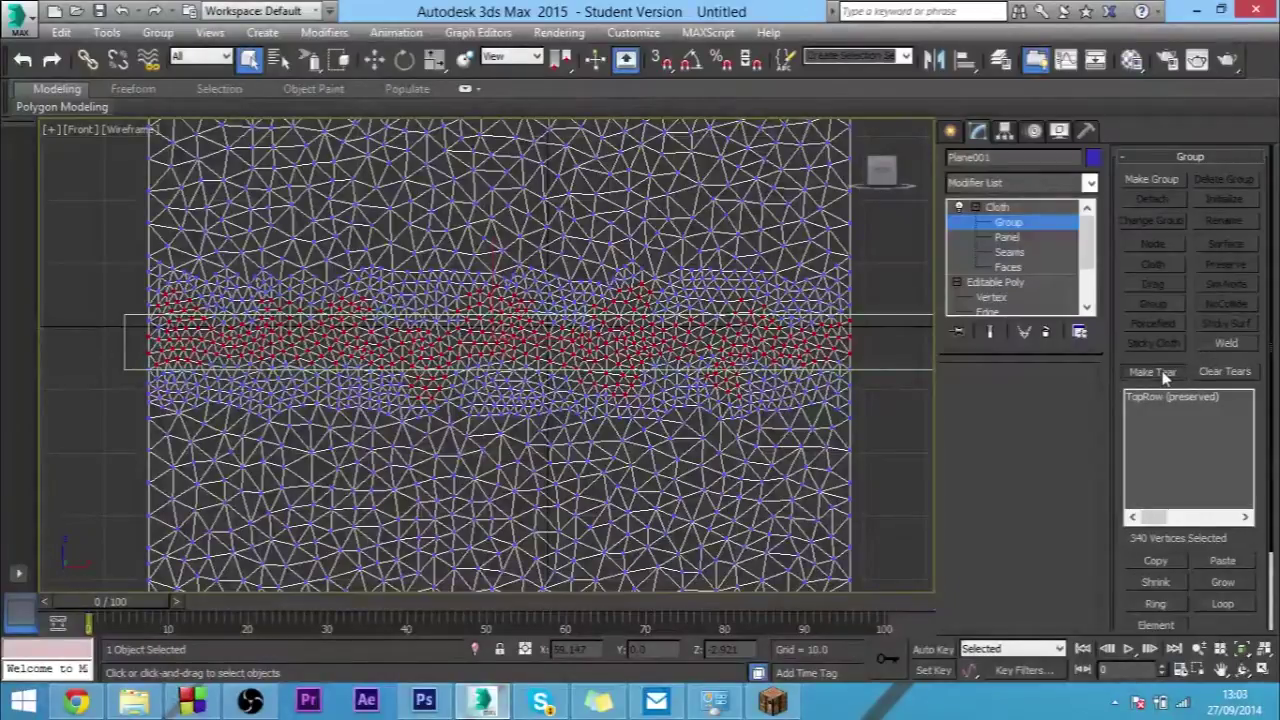
type("Tear")
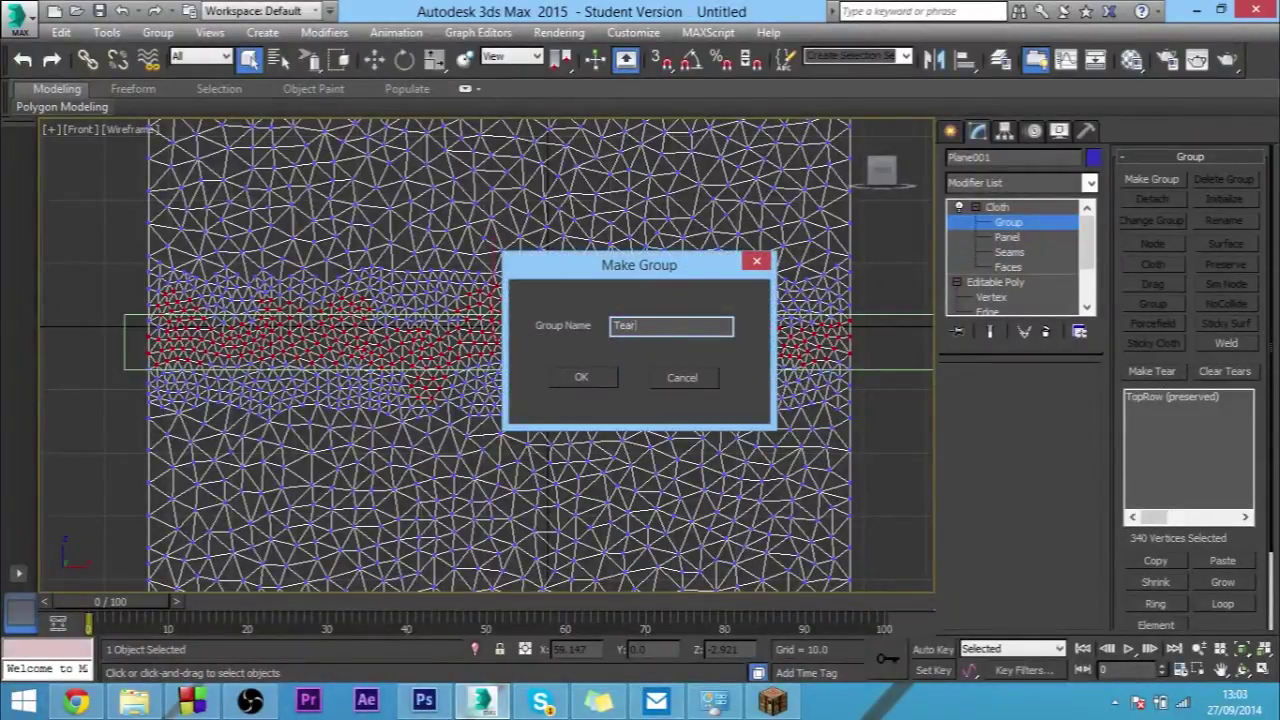
key("Return")
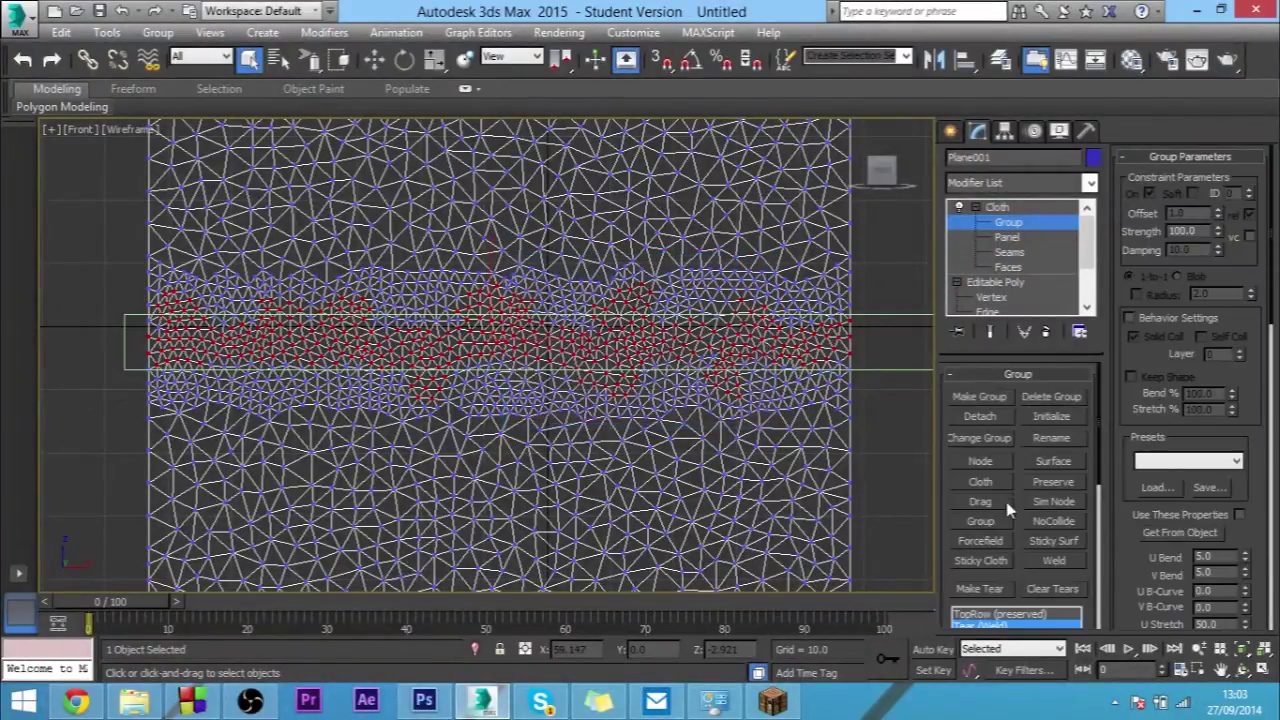
key("alt+w")
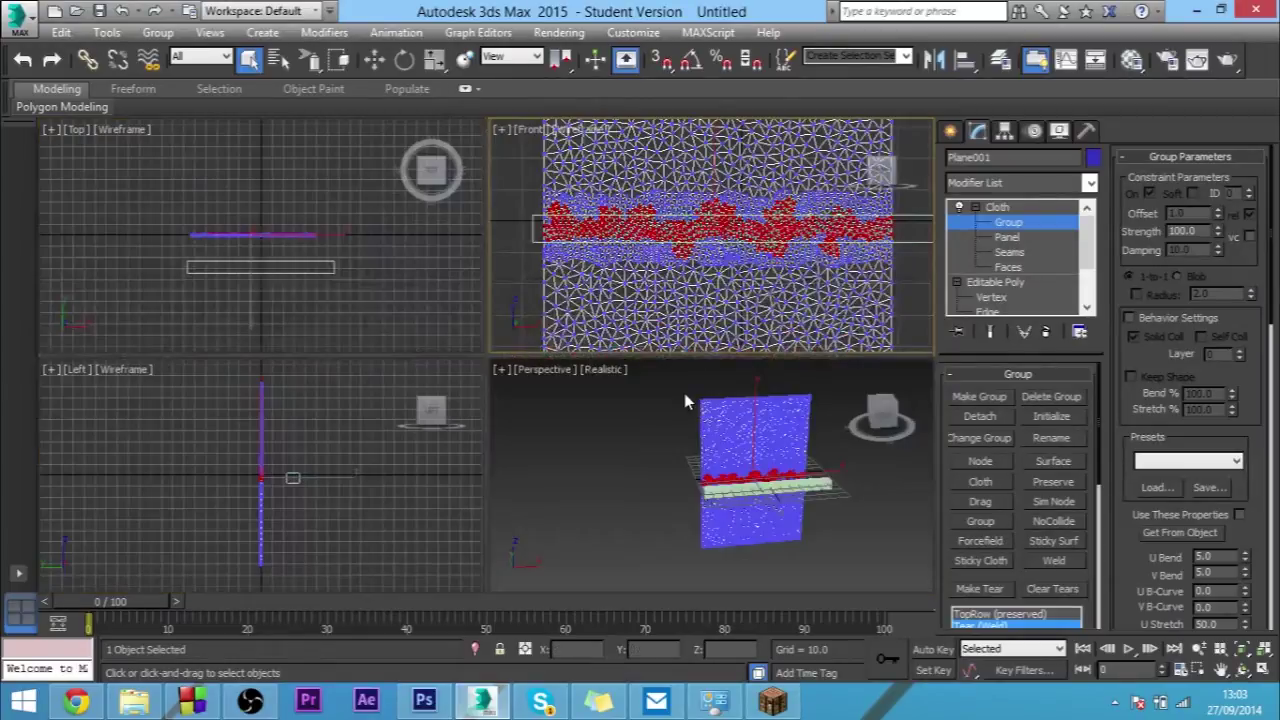
key("alt+w")
middle_click_drag(676, 444, 532, 331, "alt")
In Object Properties, set Plane001 as a Cloth object with the Cotton preset
left_click(997, 207)
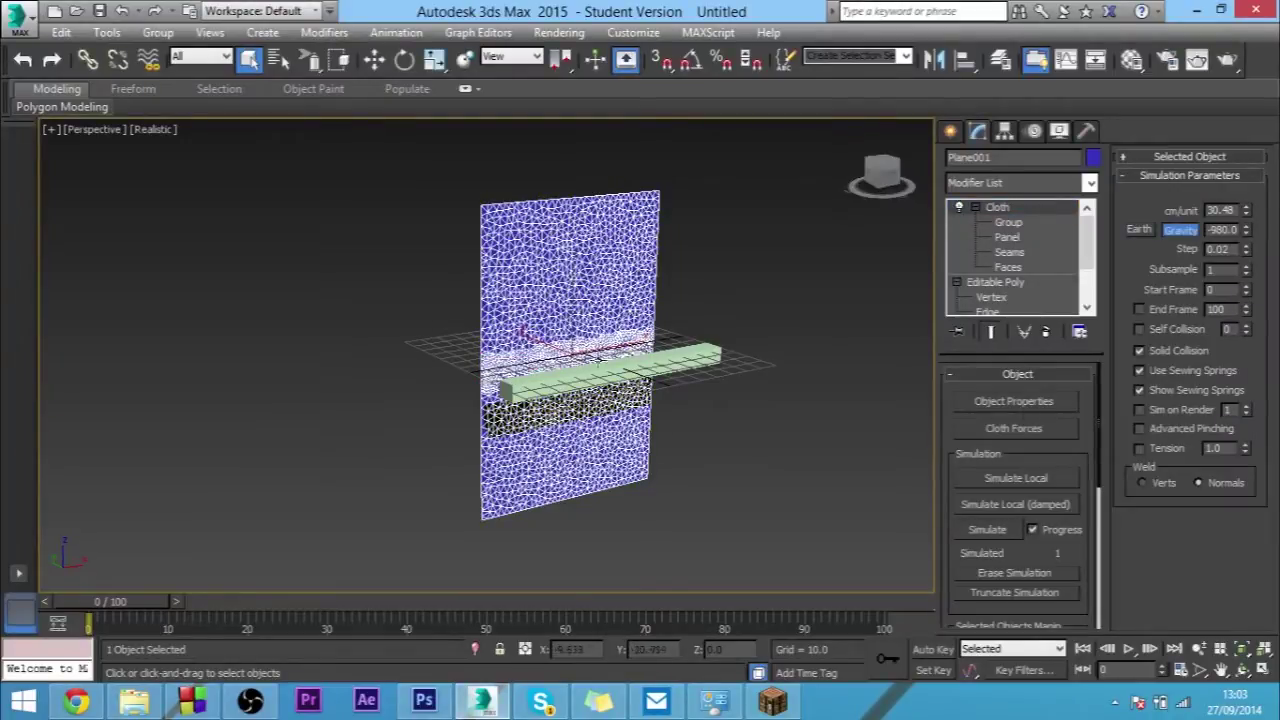
left_click(1024, 404)
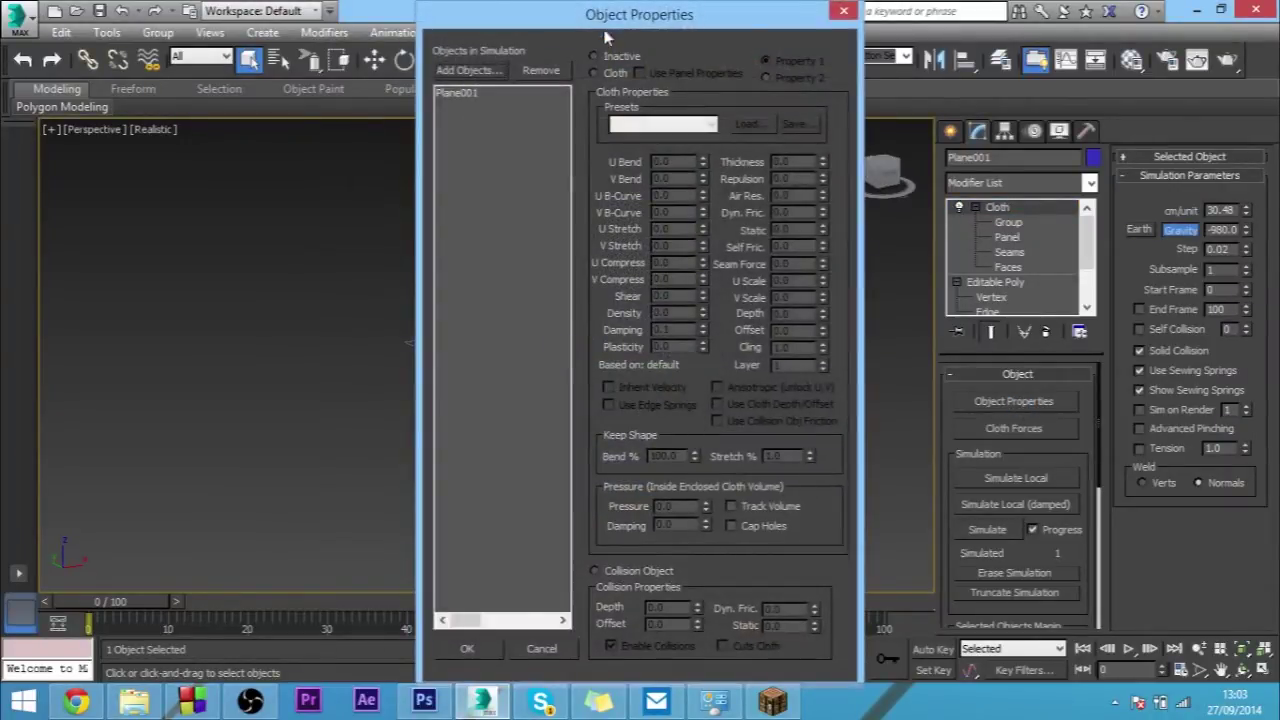
left_click_drag(605, 37, 837, 111)
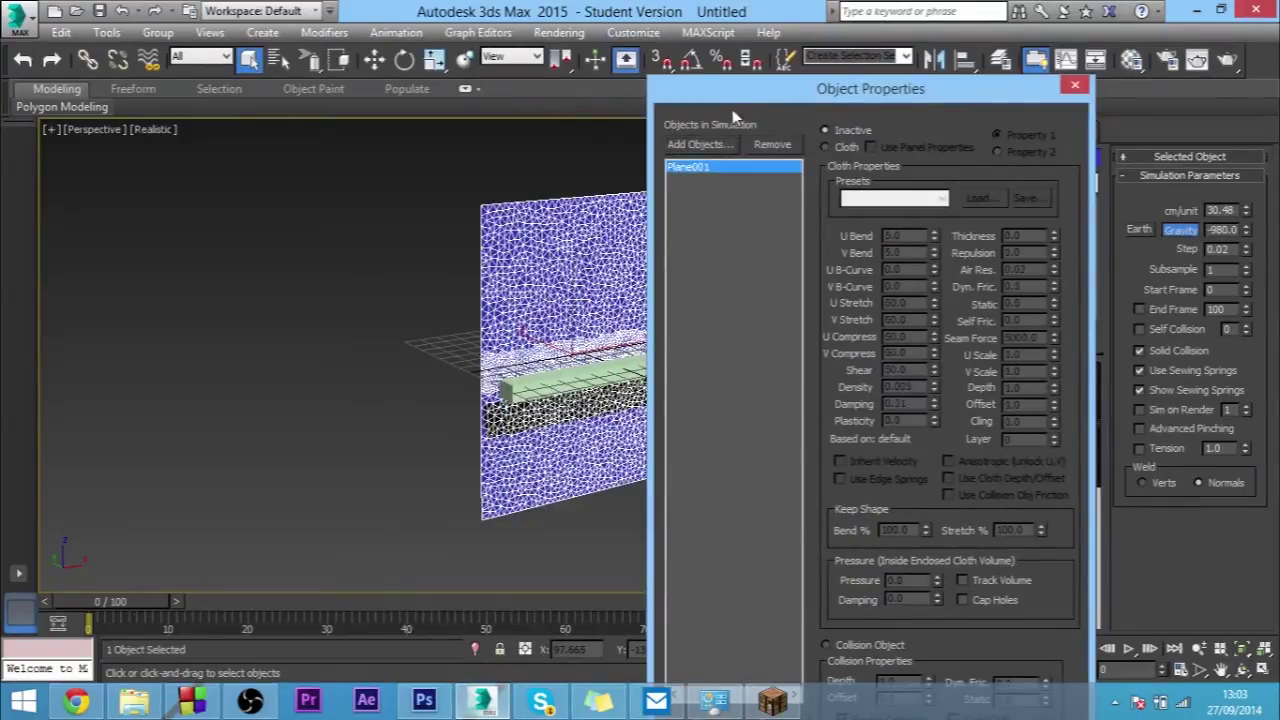
left_click_drag(760, 88, 706, 14)
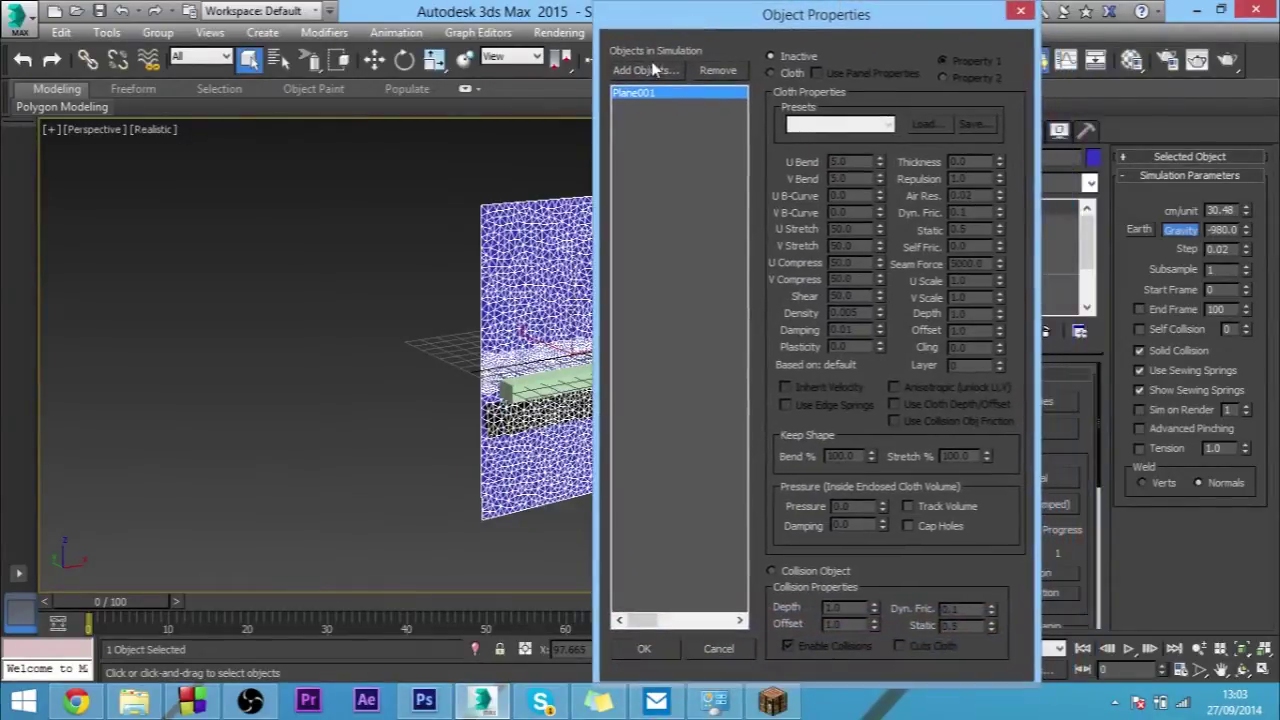
left_click(778, 74)
left_click(818, 126)
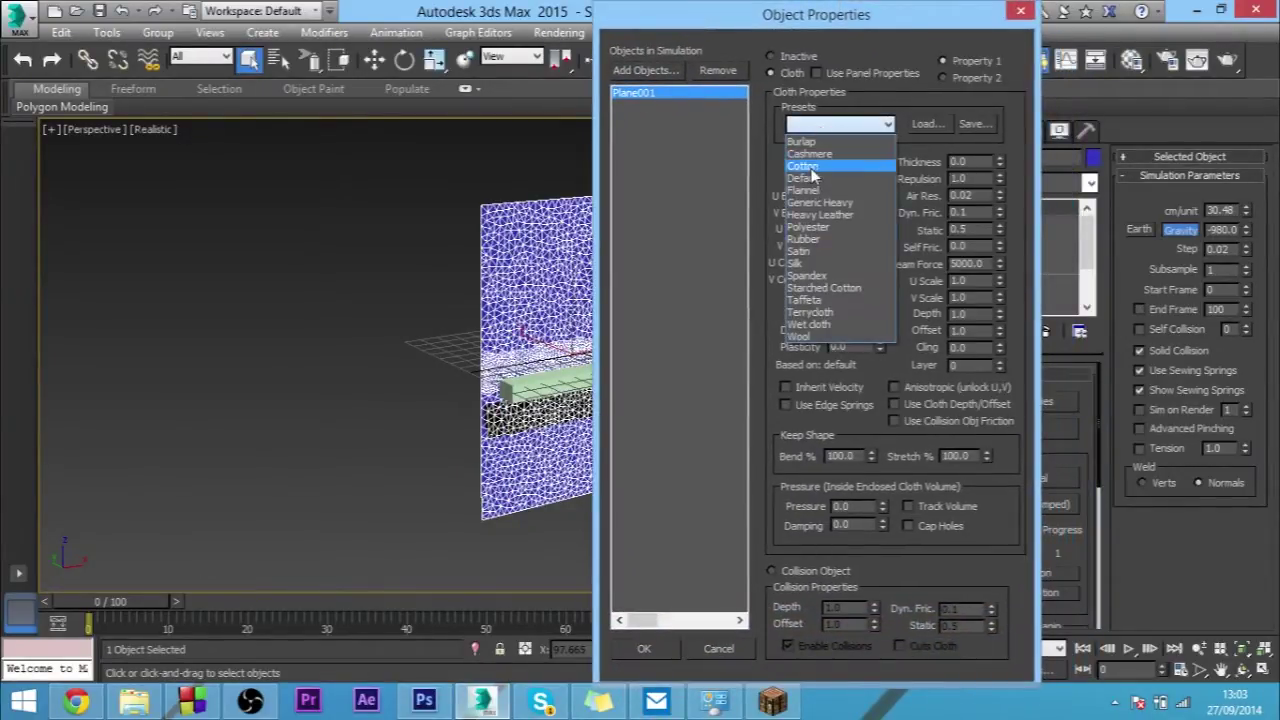
left_click(811, 167)
left_click(803, 126)
left_click(808, 126)
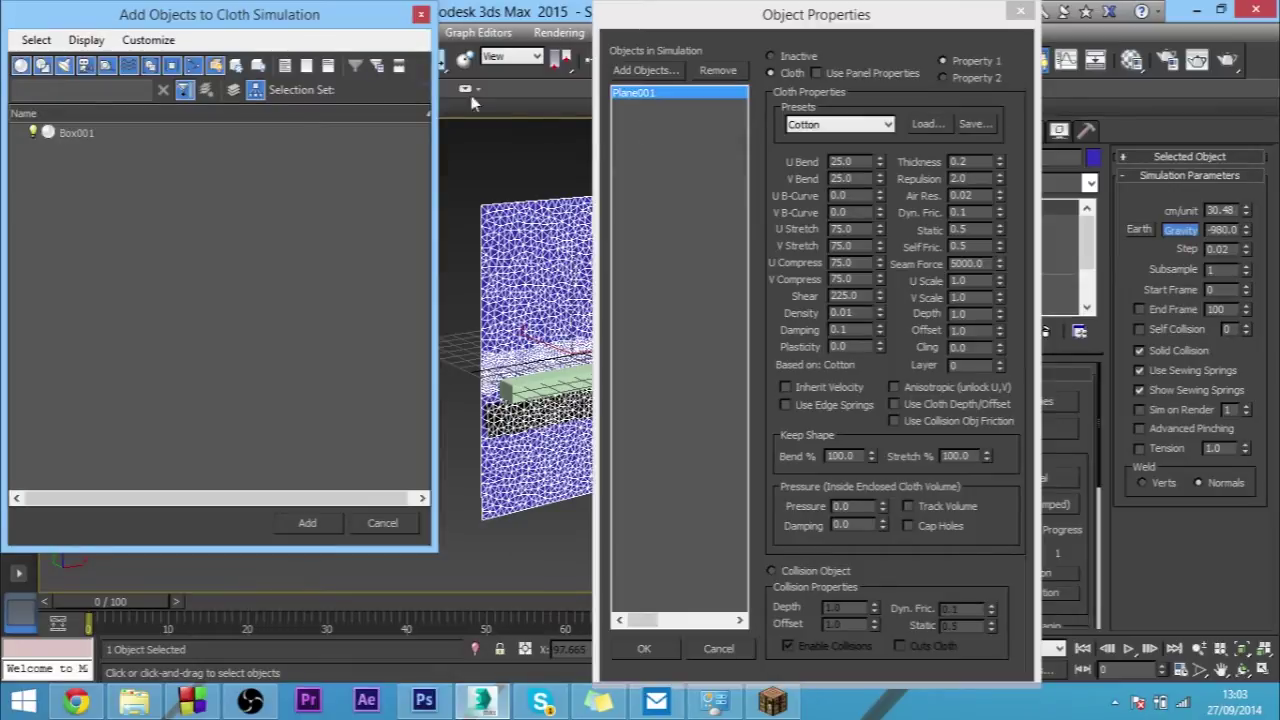
Add Box001 as a Collision Object with Cuts Cloth enabled and confirm
left_click(78, 136)
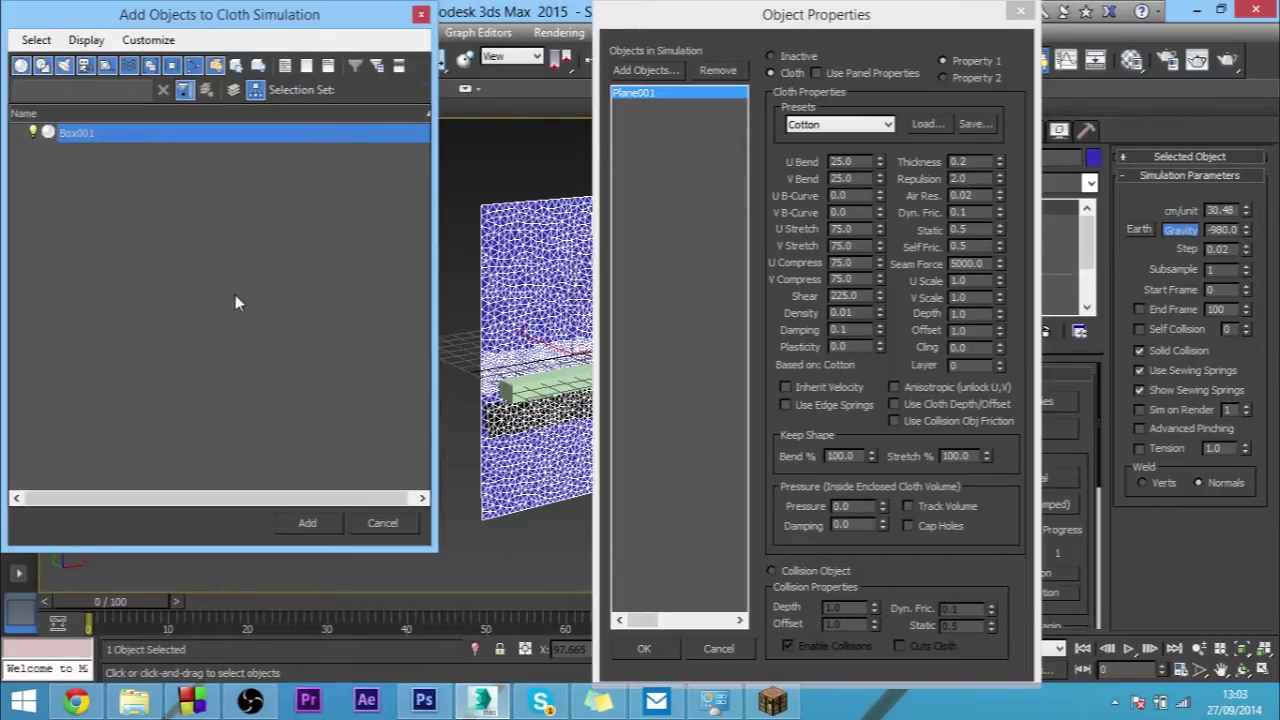
left_click(307, 522)
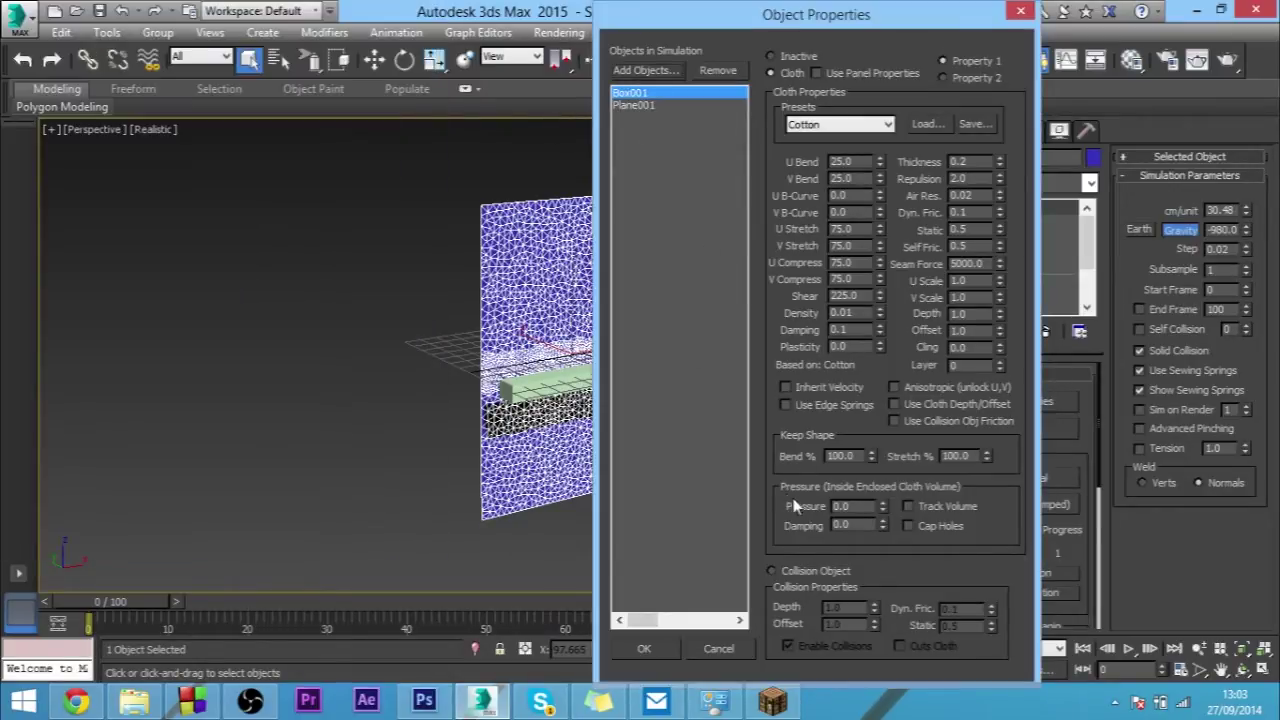
left_click(771, 571)
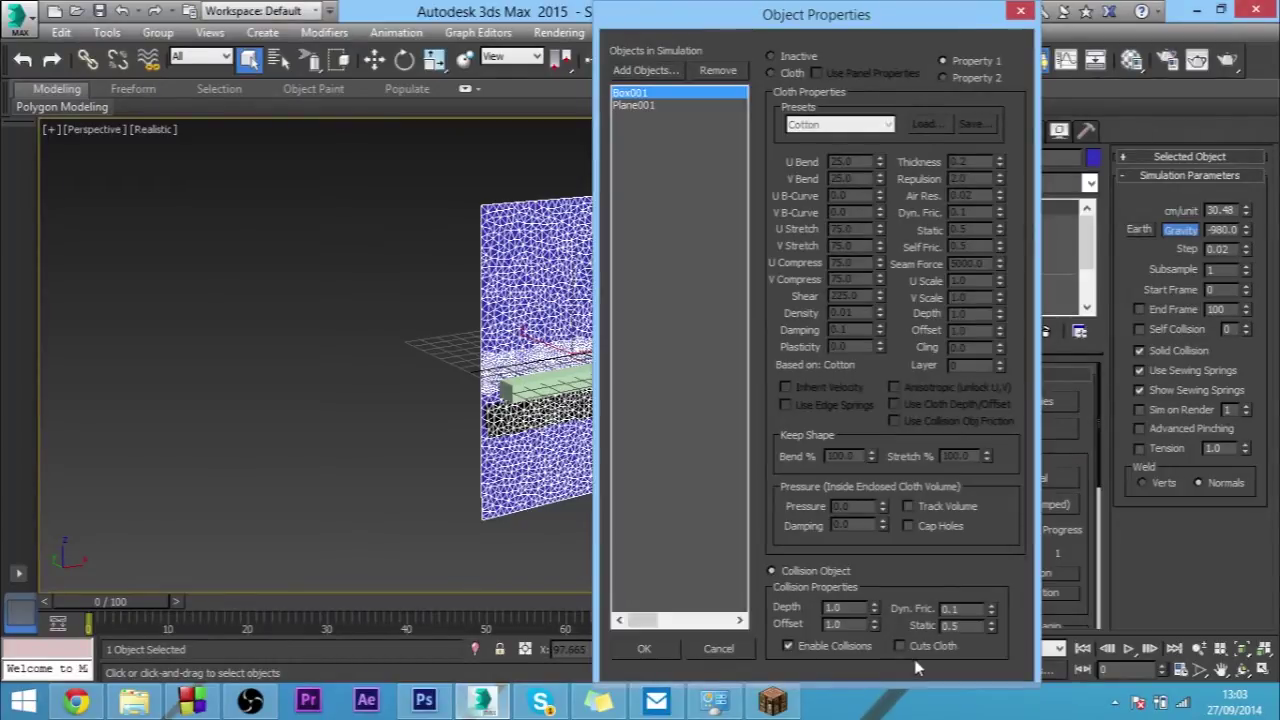
left_click_drag(771, 14, 693, 16)
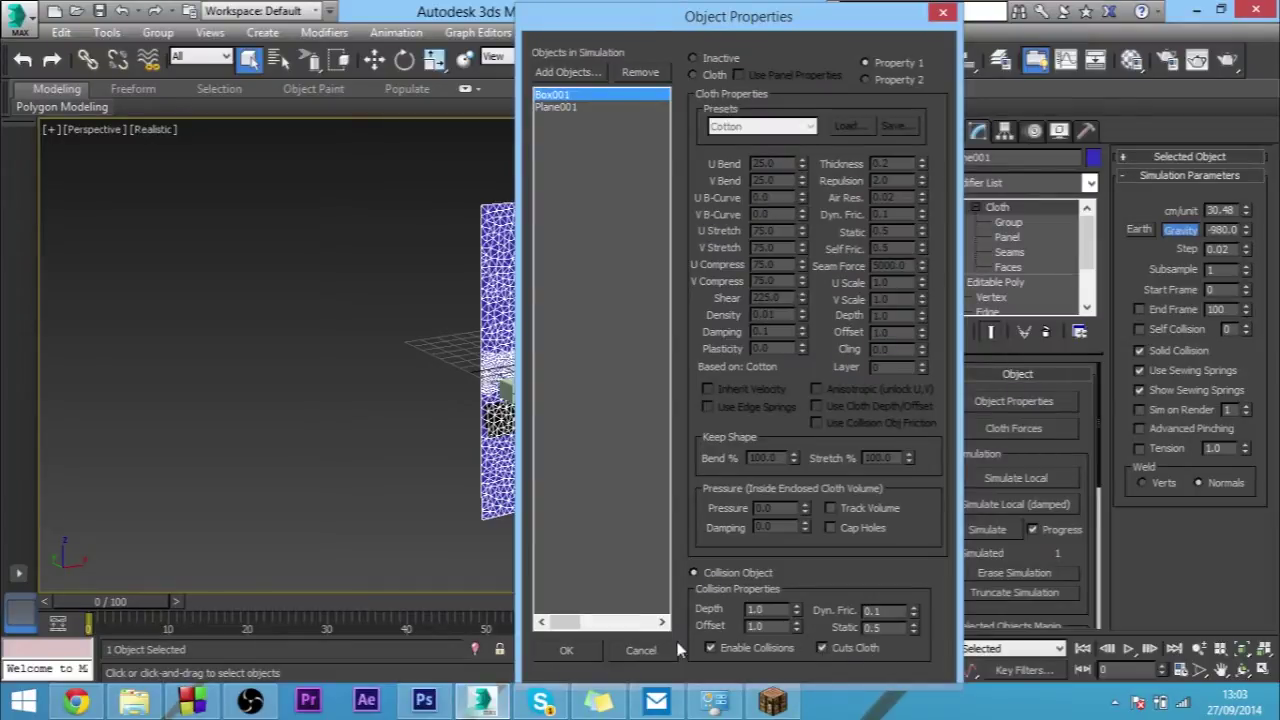
left_click(587, 650)
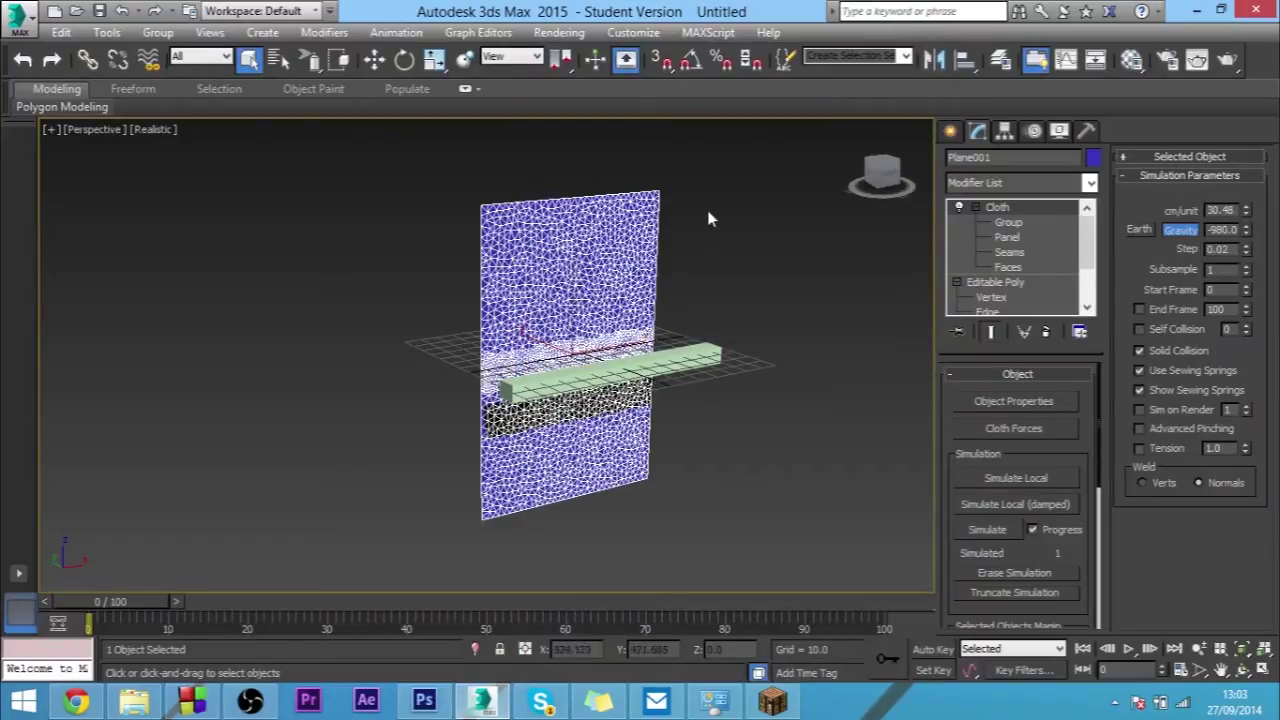
Run a trial cloth simulation and cancel it after about 9 frames
middle_click_drag(727, 417, 752, 383, "alt")
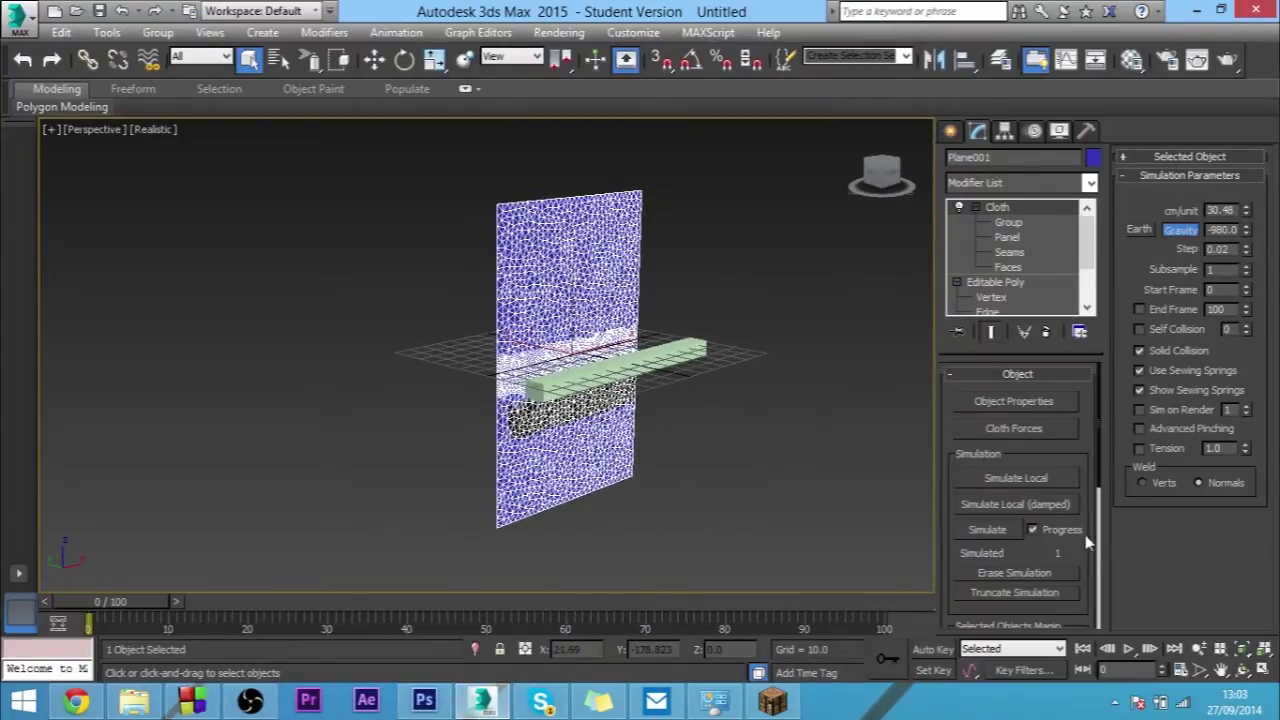
left_click(988, 530)
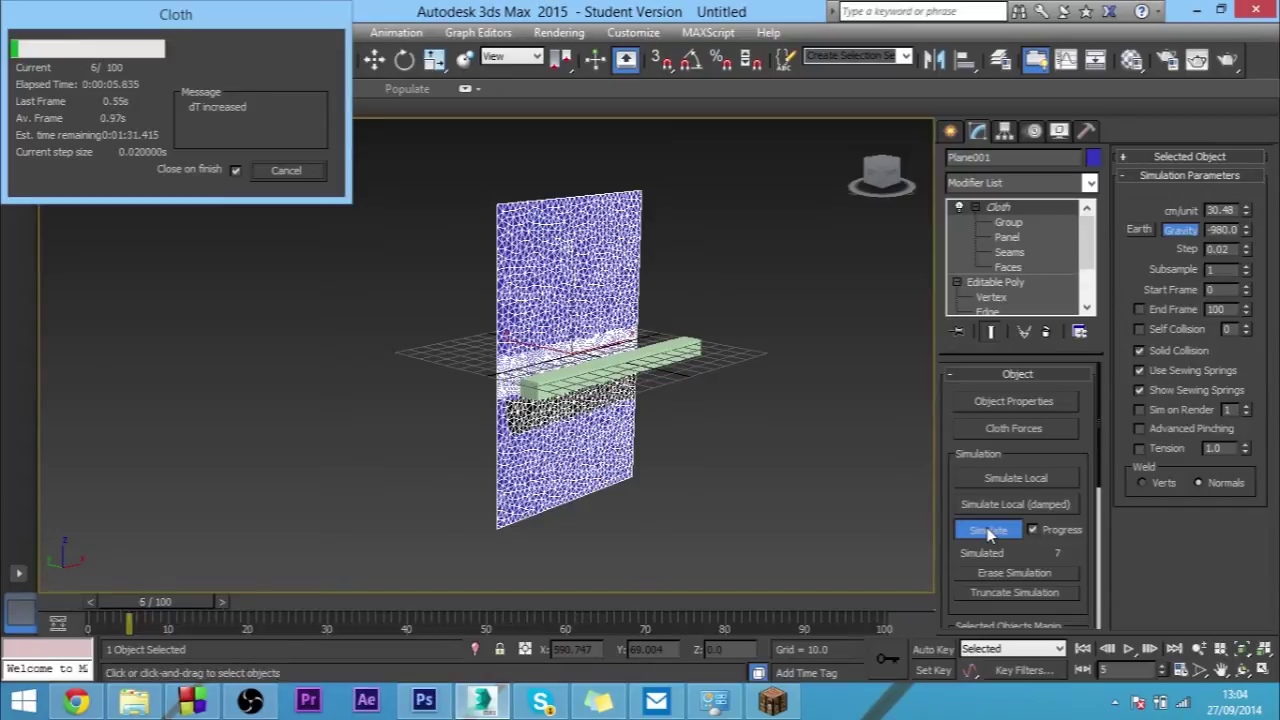
left_click(278, 170)
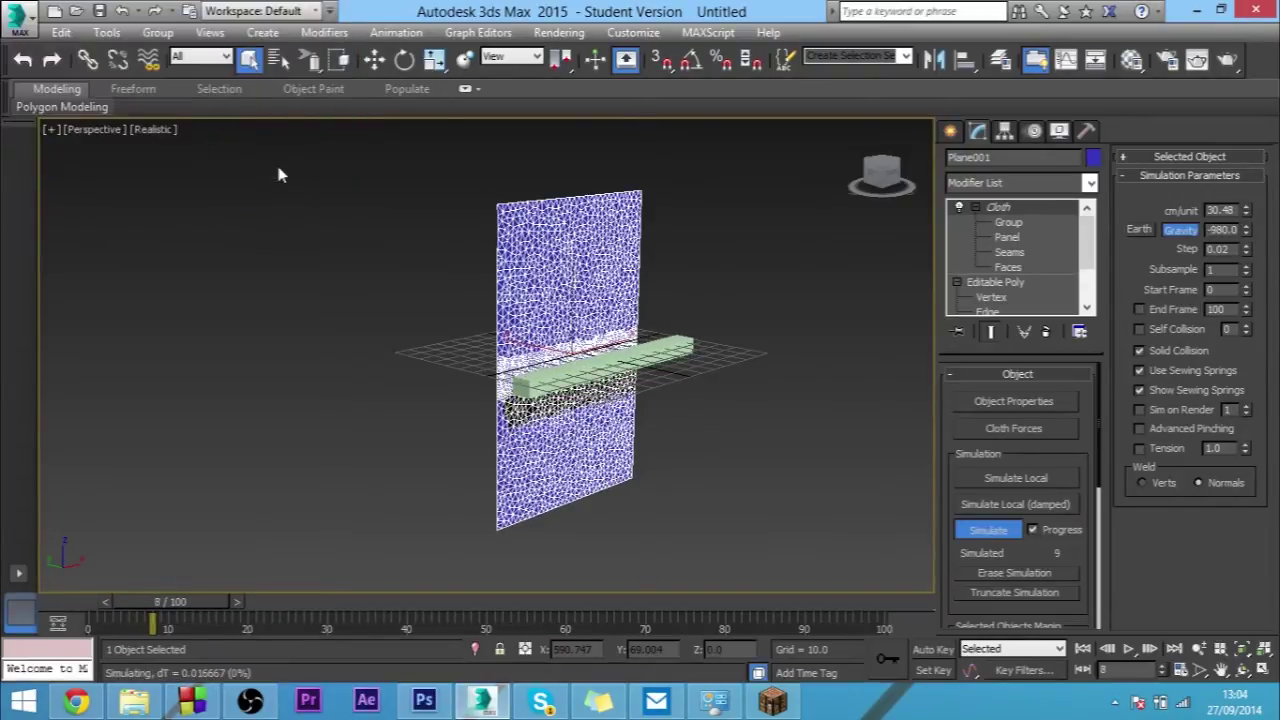
Move Box001's animation key on the timeline from frame 10 to frame 11
left_click(644, 348)
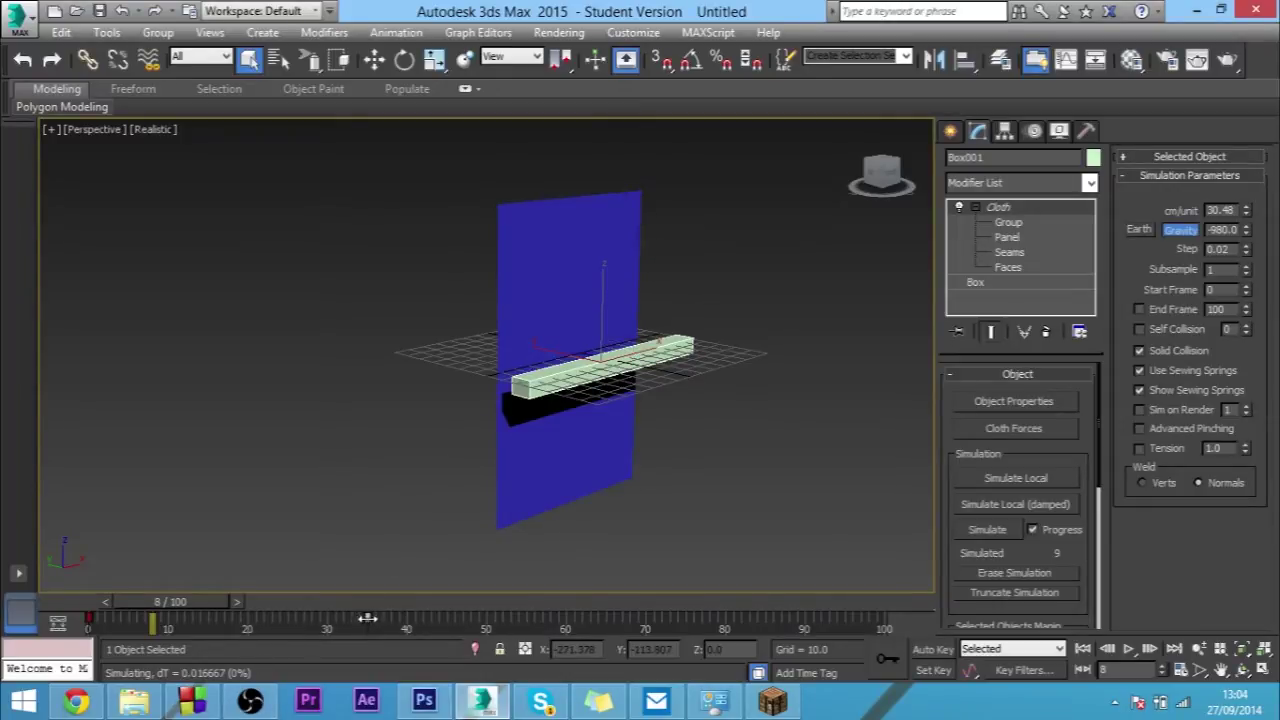
right_click(392, 492)
key("Escape")
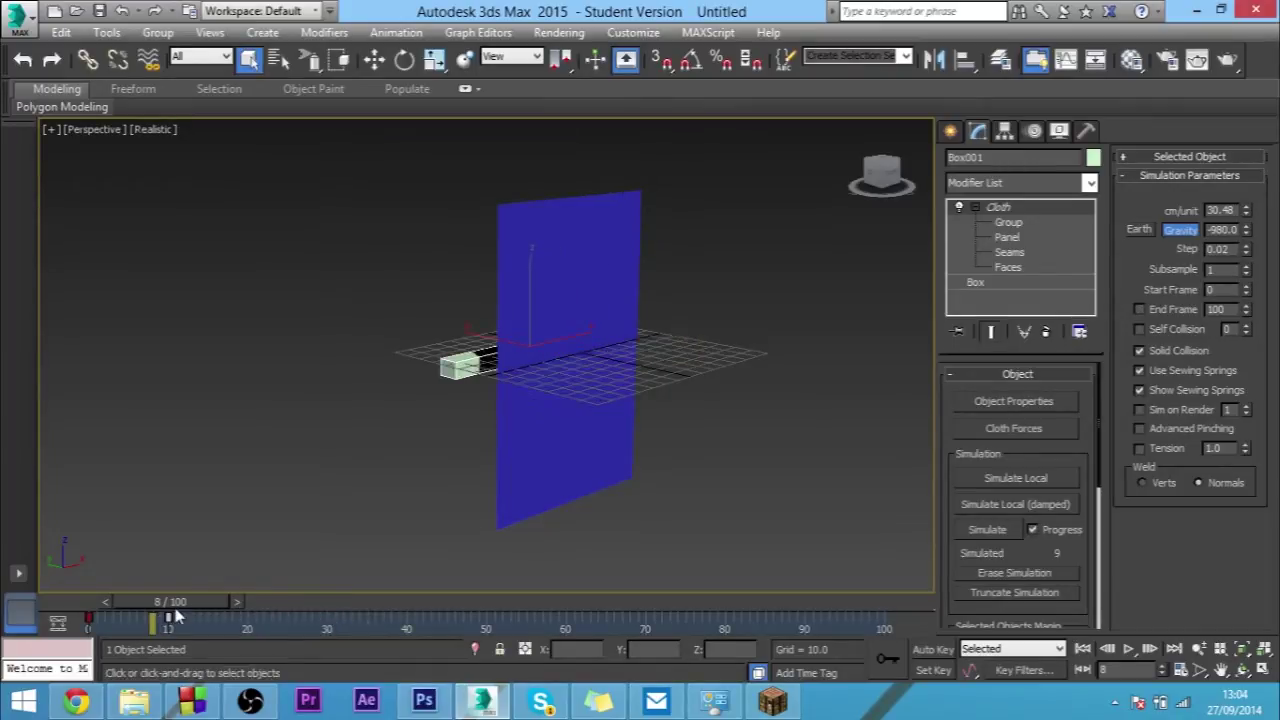
left_click_drag(169, 618, 138, 604)
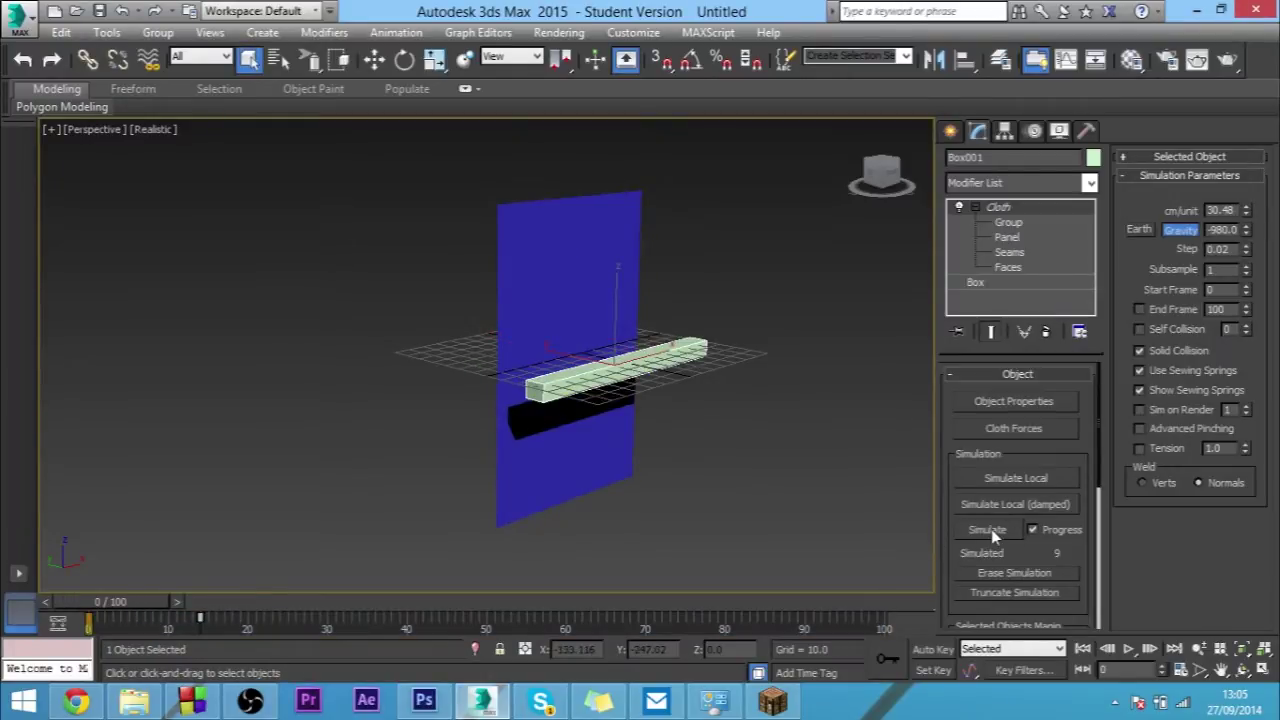
Re-simulate Plane001 to about frame 17 and scrub back to review the tear
left_click(614, 263)
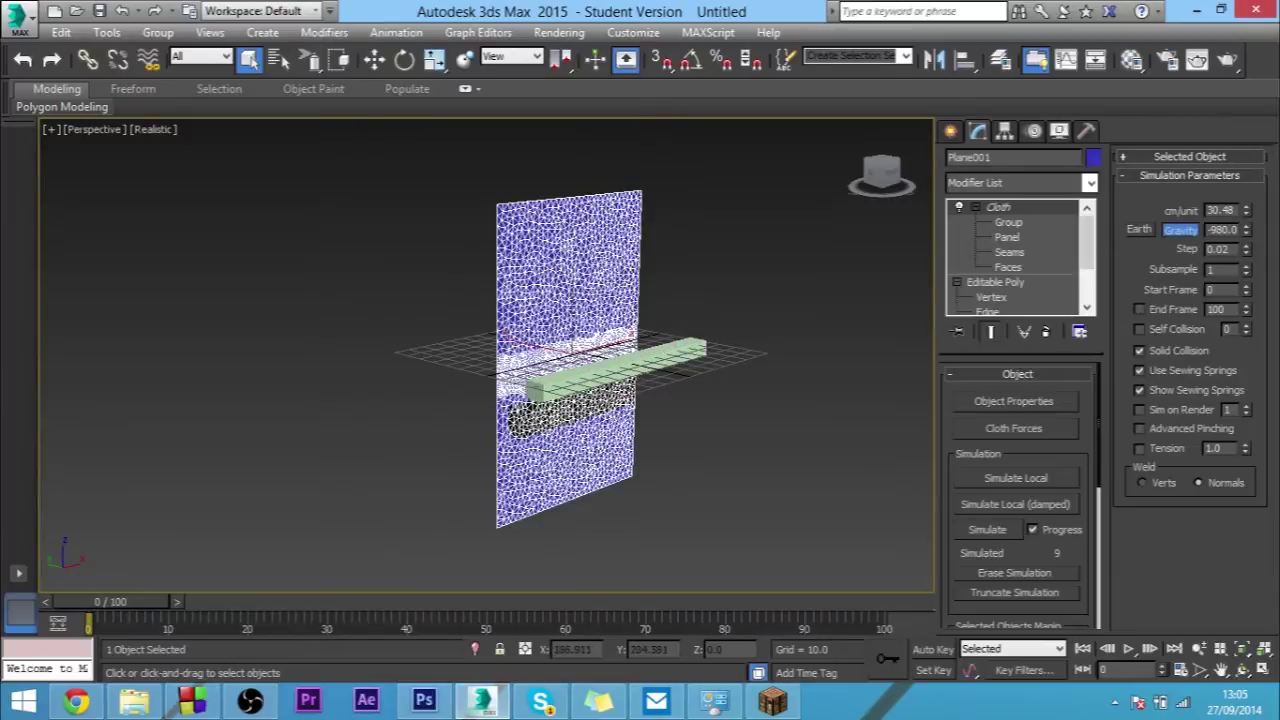
left_click(1000, 532)
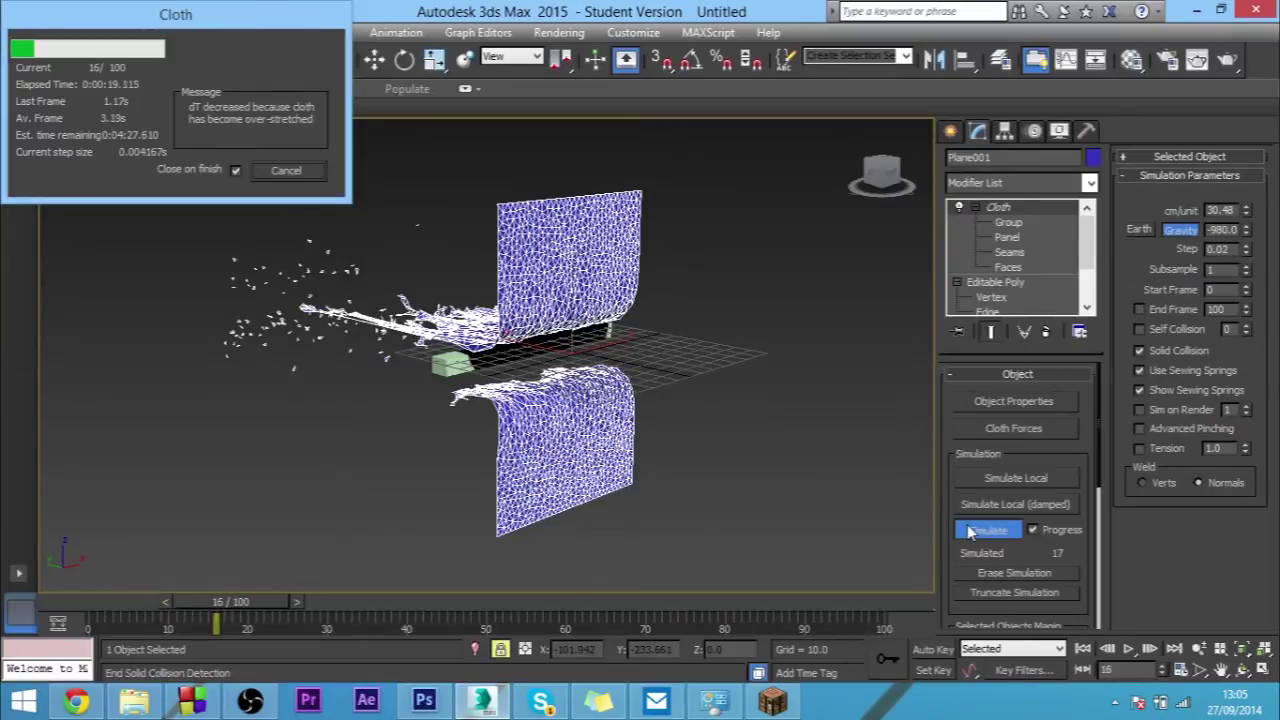
left_click(975, 535)
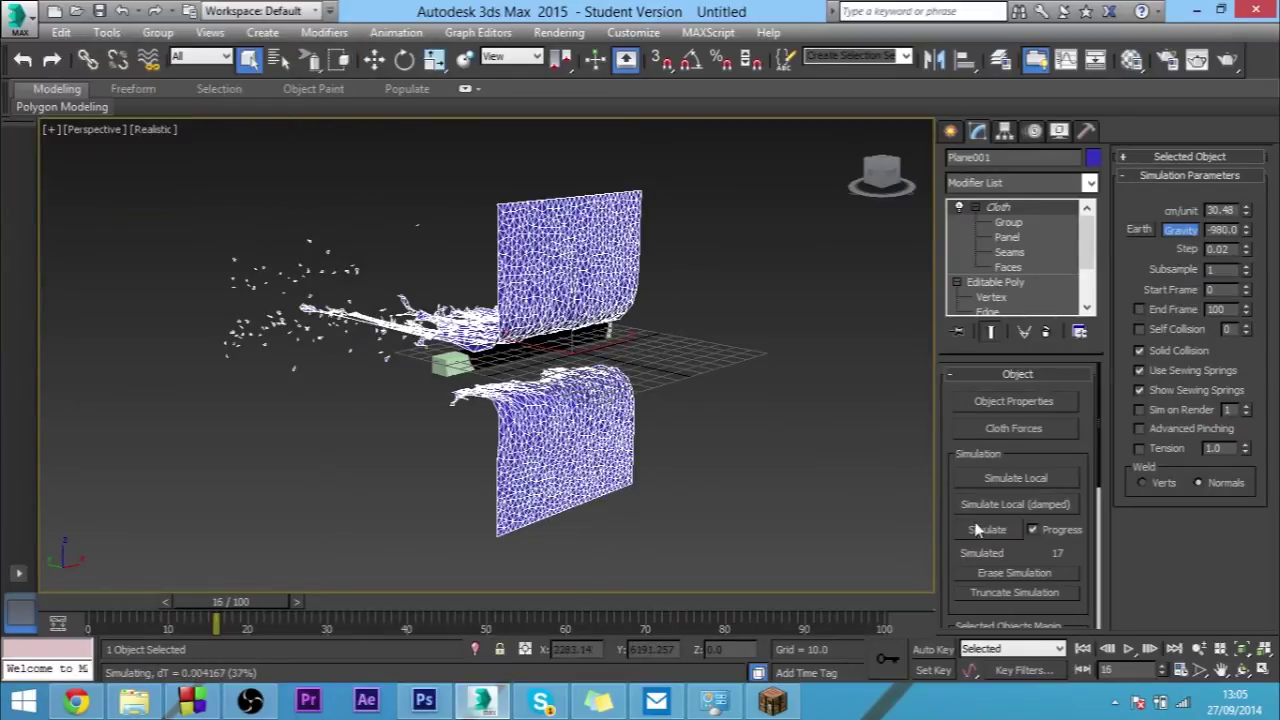
left_click_drag(212, 601, 56, 596)
Move Box001's animation key from frame 14 to frame 26
key("q")
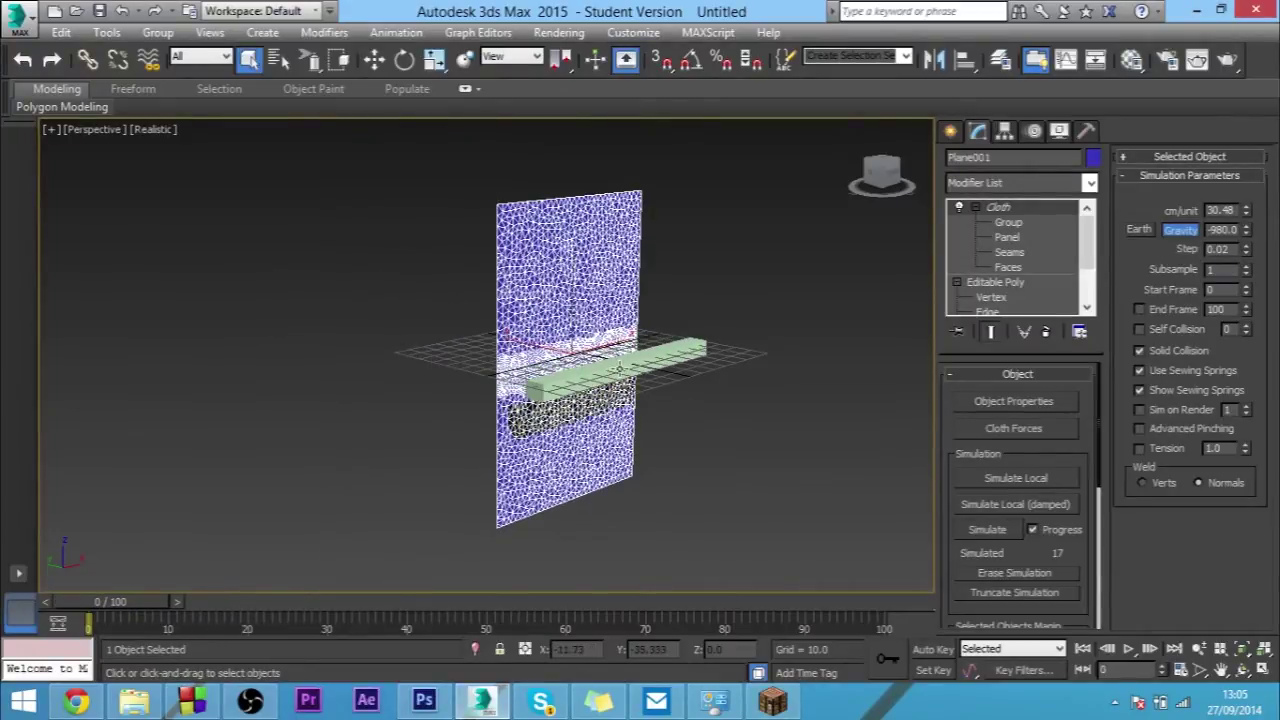
left_click(620, 367)
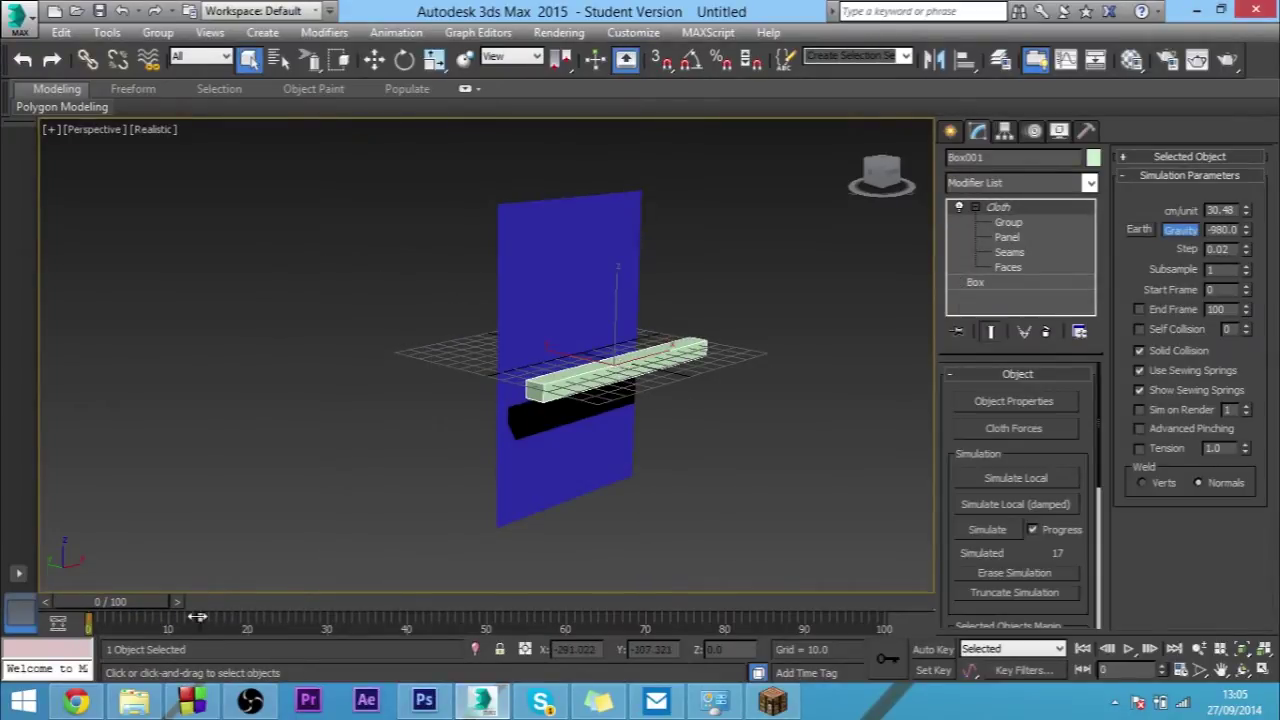
left_click_drag(197, 617, 311, 614)
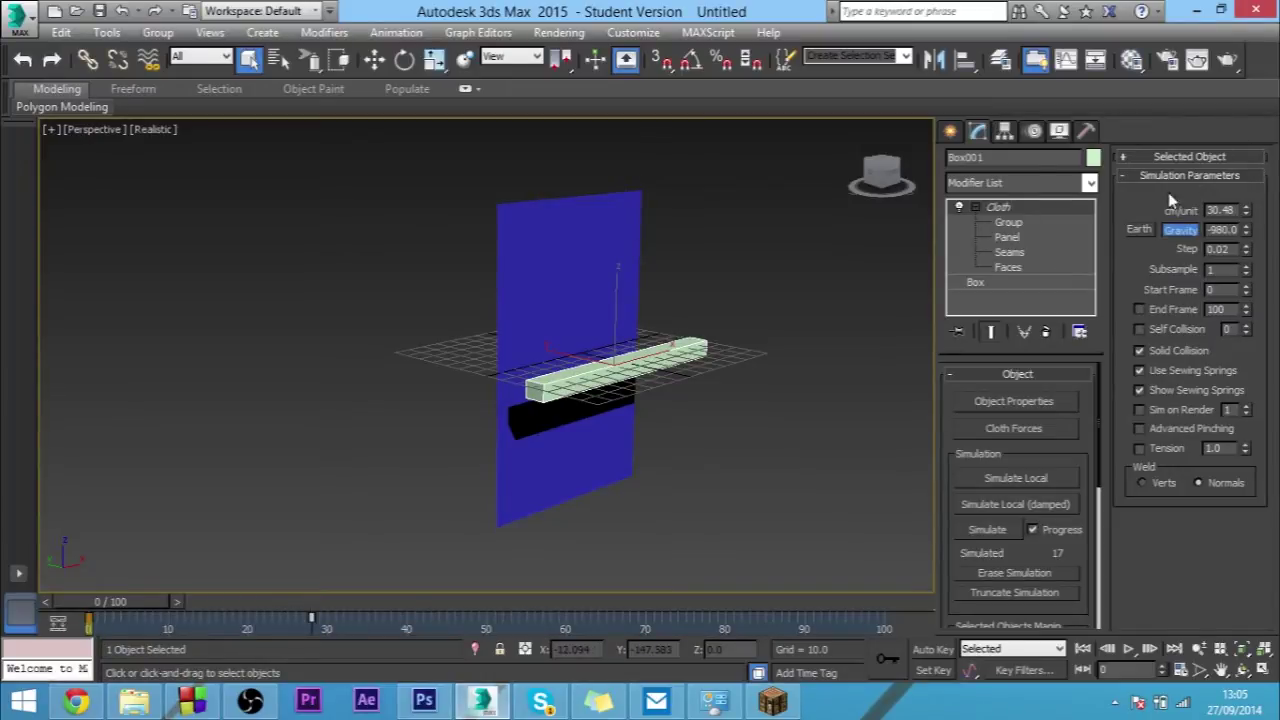
Set the cloth's Earth Gravity to -350 and resume the simulation
double_click(1222, 229)
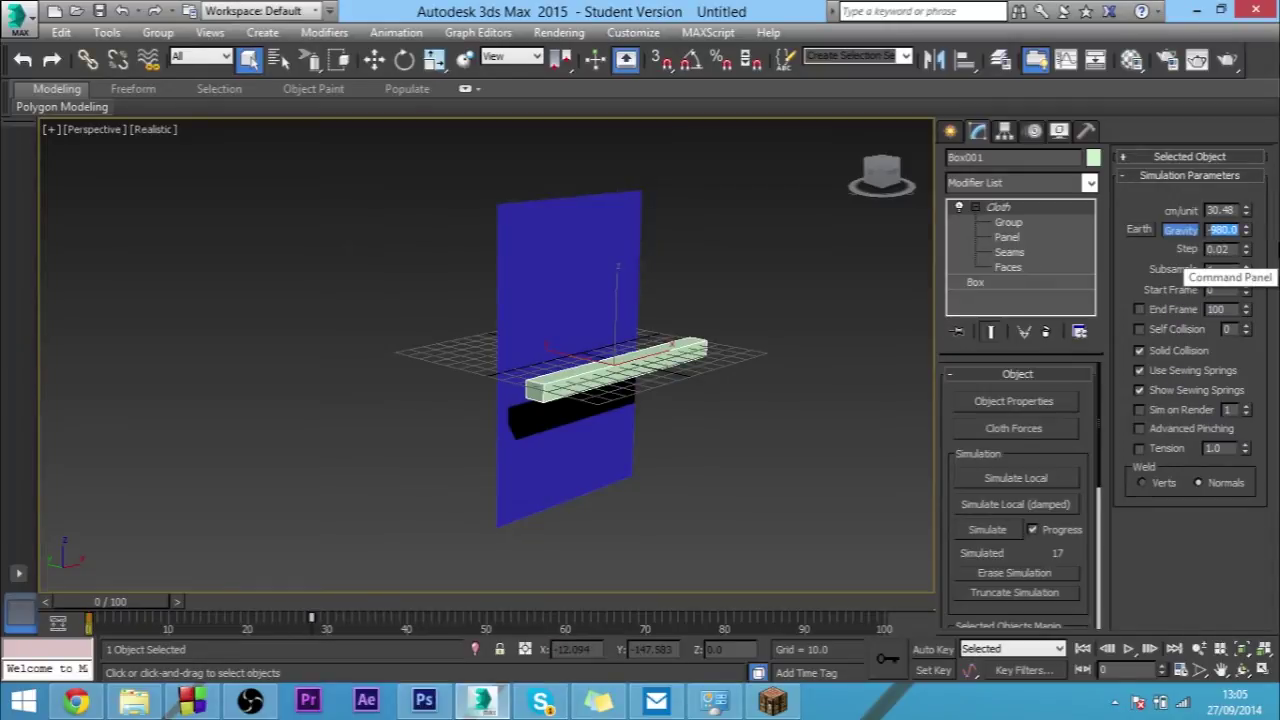
type("-")
type("400")
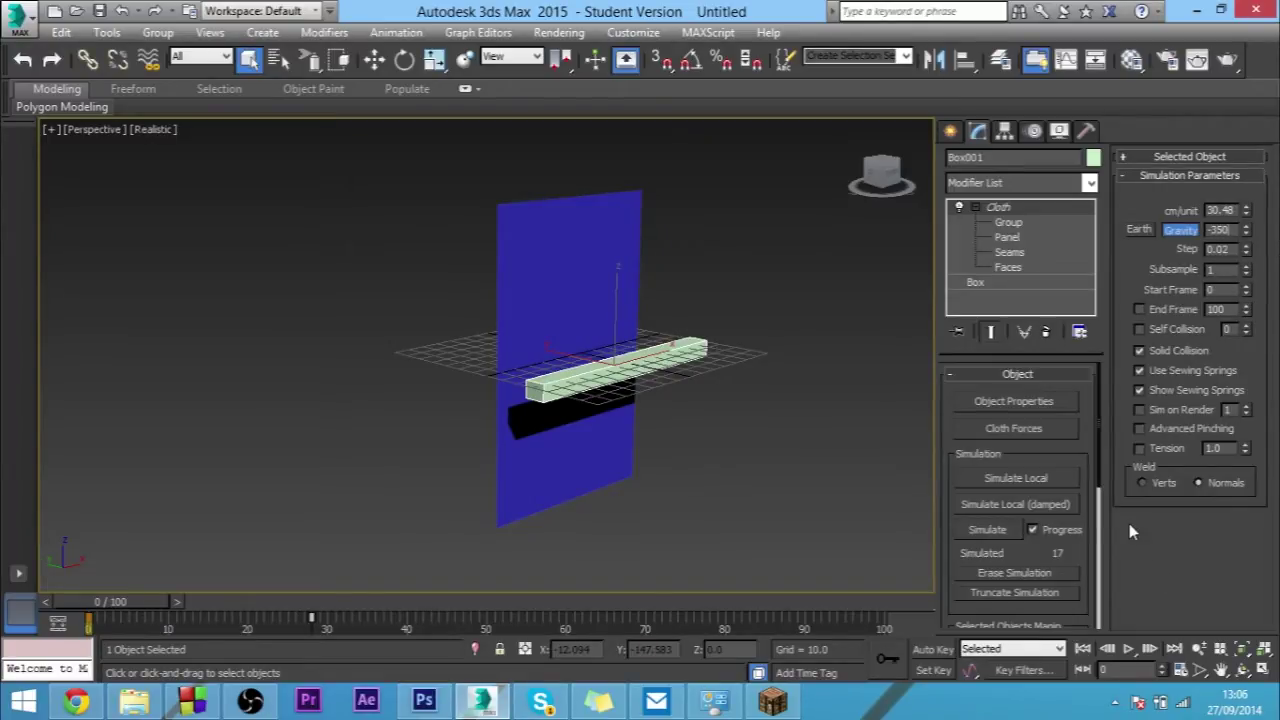
key("Return")
left_click(976, 530)
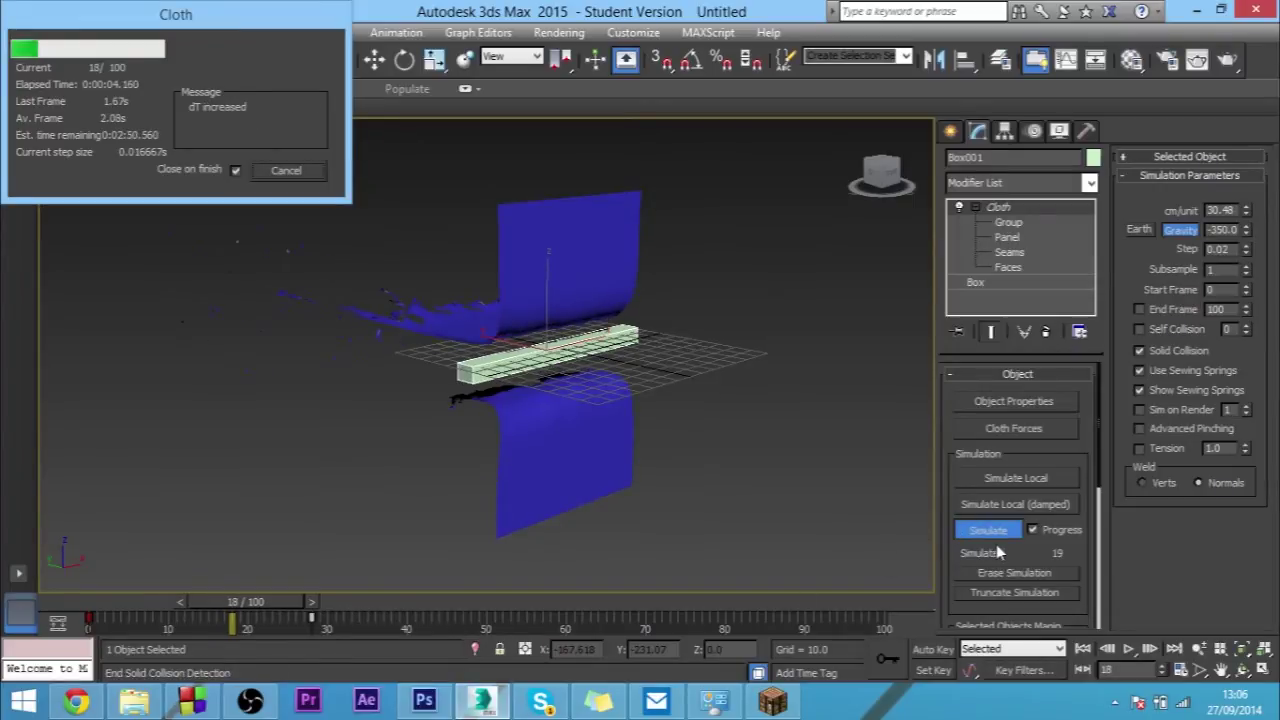
Erase the old simulation, rewind to frame 0, and re-simulate up to frame 35
left_click(993, 535)
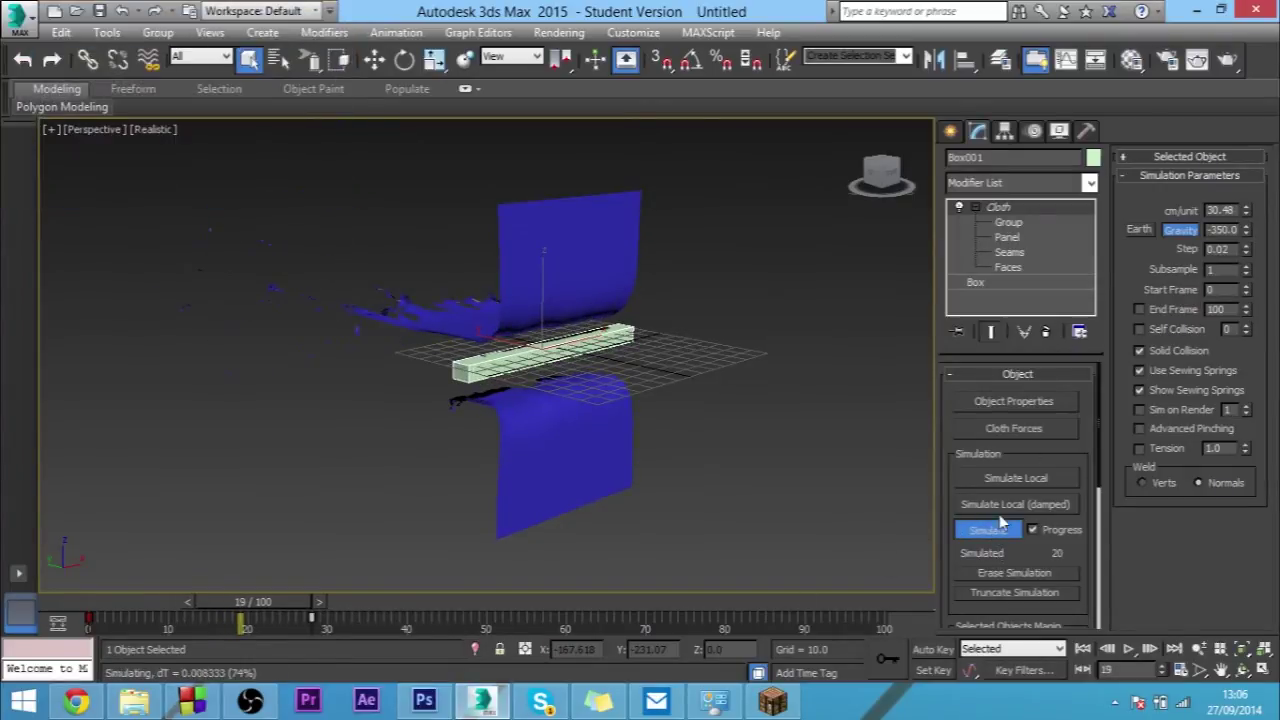
left_click(978, 573)
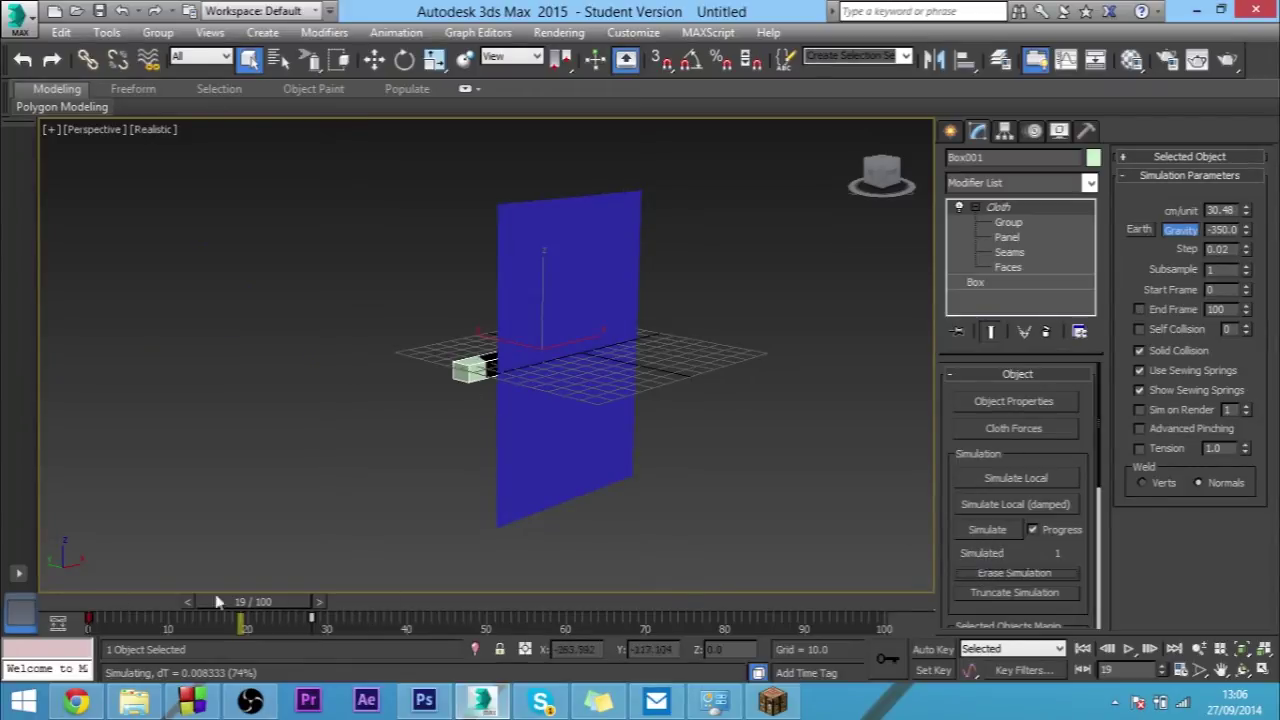
left_click_drag(182, 604, 45, 601)
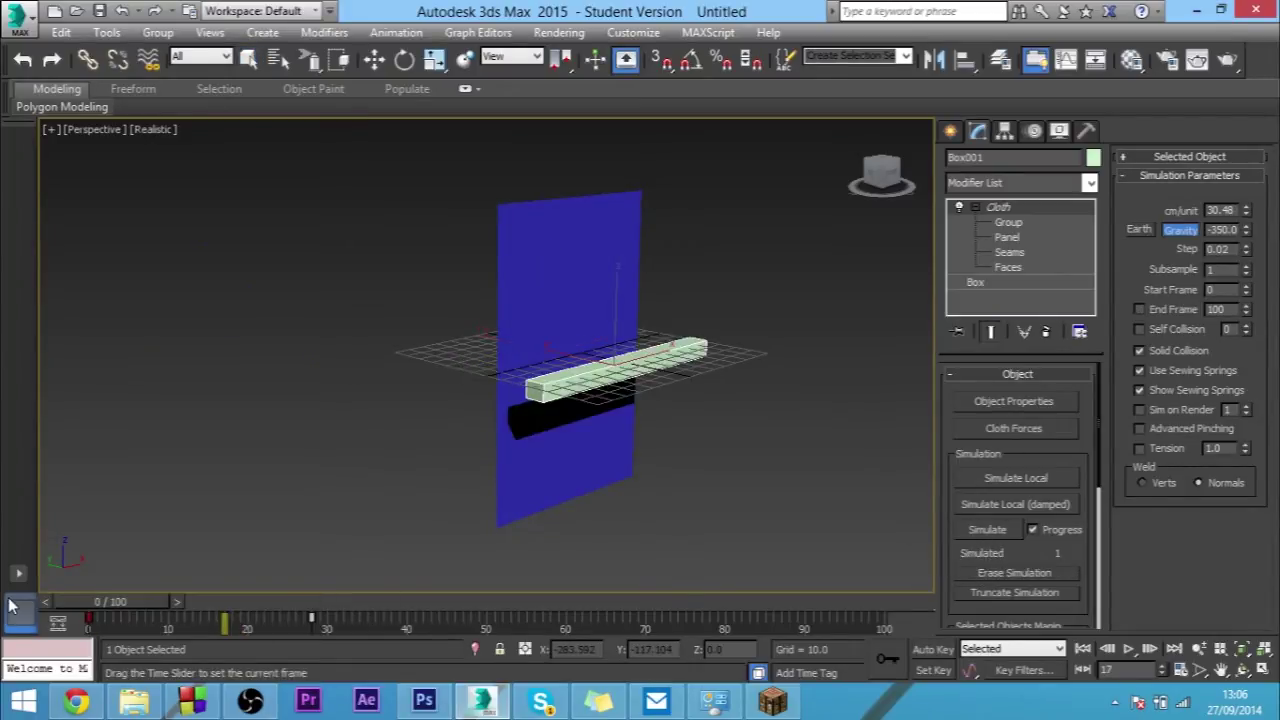
left_click(1004, 537)
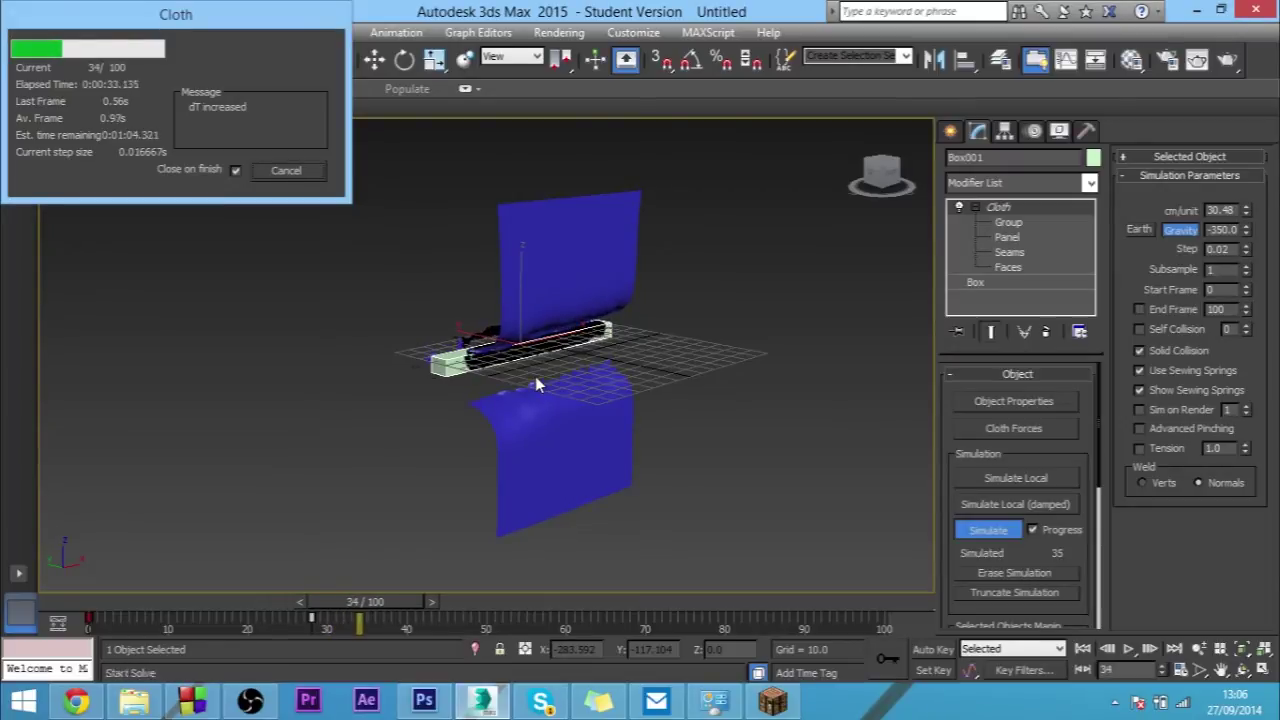
key("Escape")
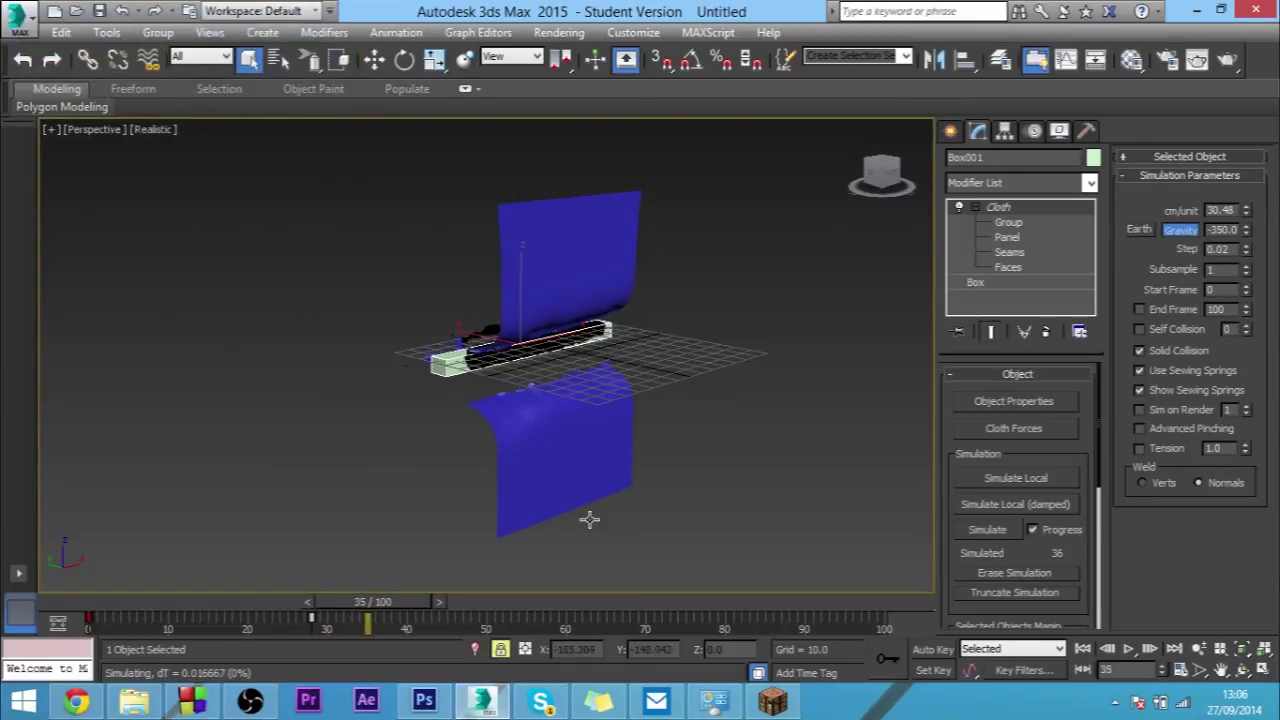
middle_click_drag(512, 393, 480, 486, "alt")
scroll(532, 348, "up", 4)
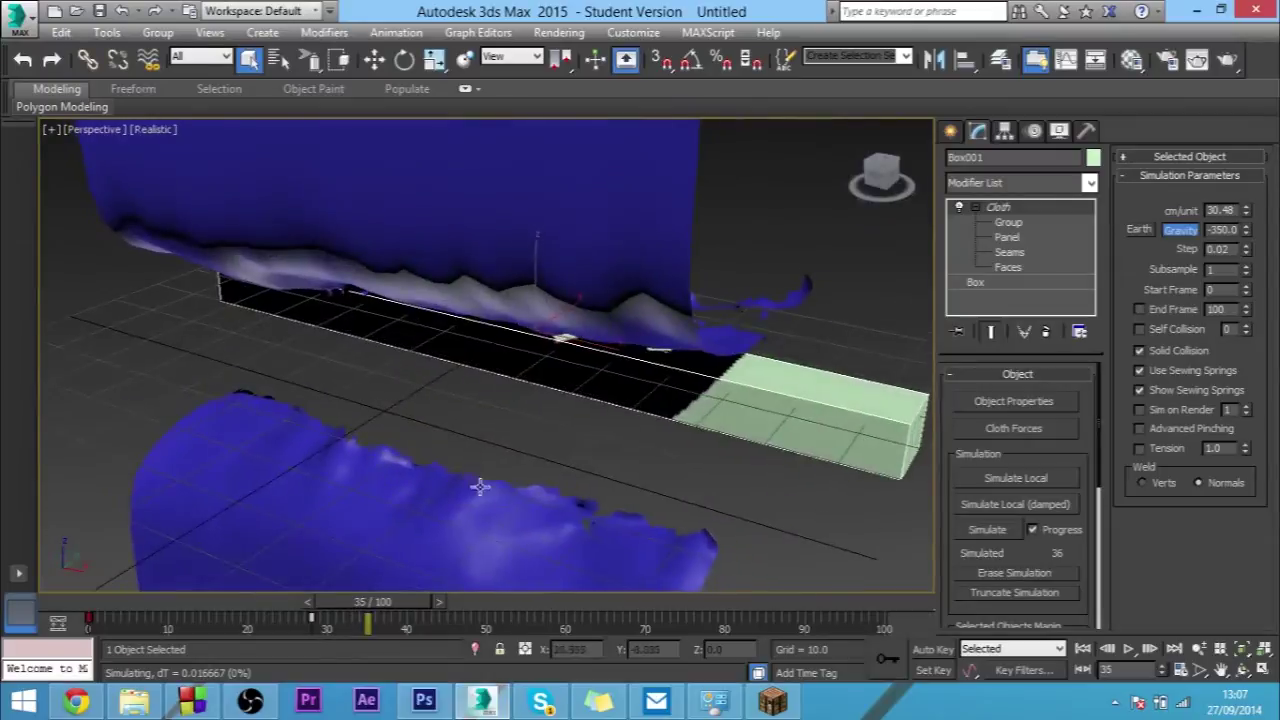
left_click(560, 234)
middle_click_drag(560, 234, 578, 333, "alt")
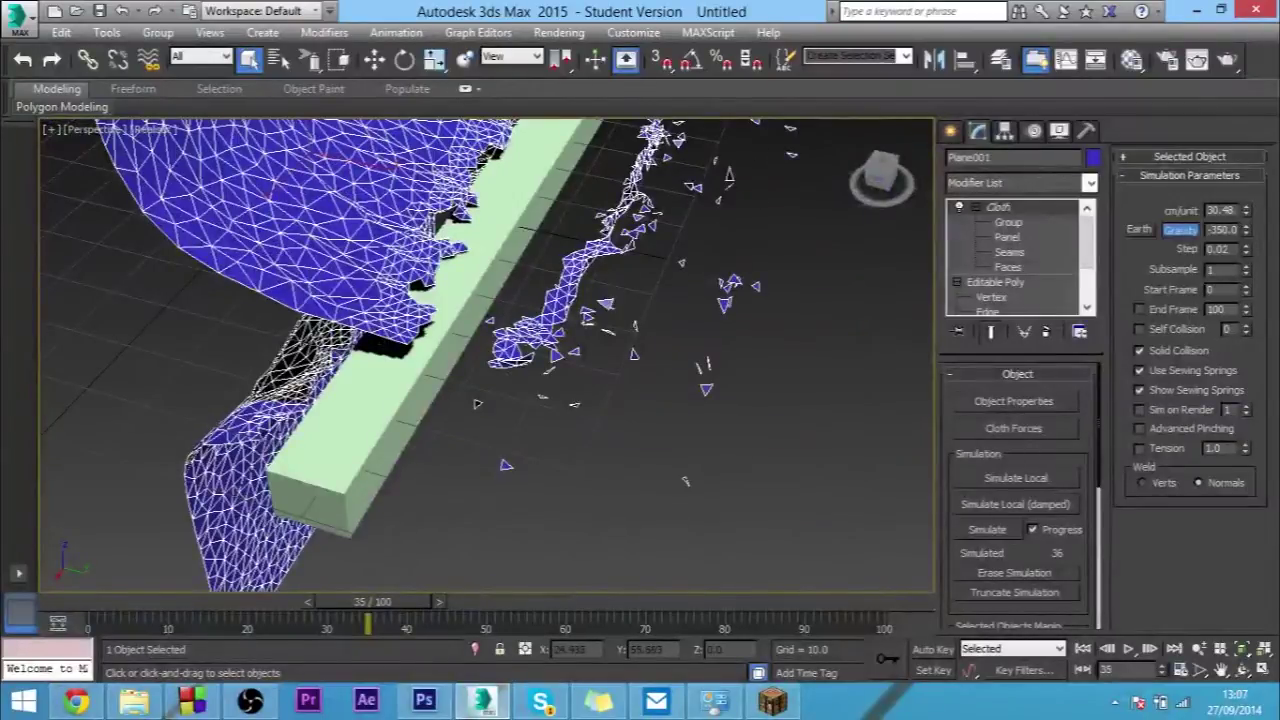
middle_click_drag(477, 403, 556, 428, "alt")
scroll(640, 370, "up", 5)
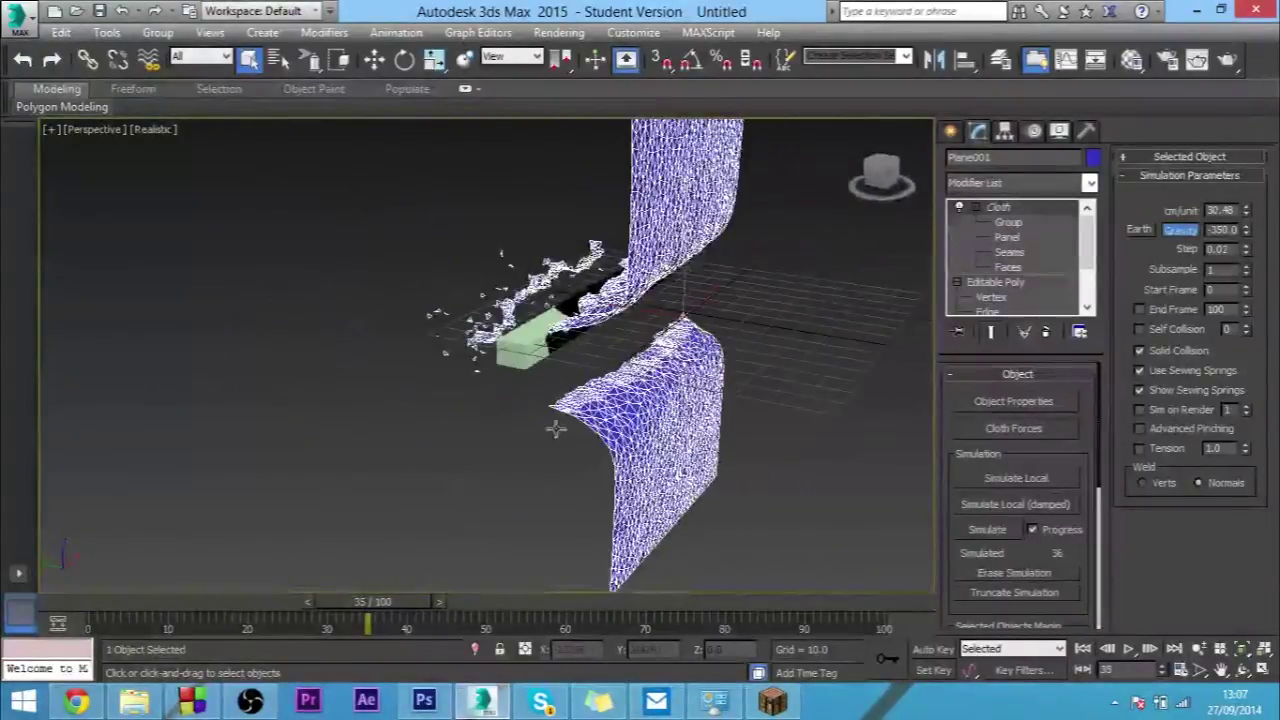
left_click_drag(418, 601, 176, 601)
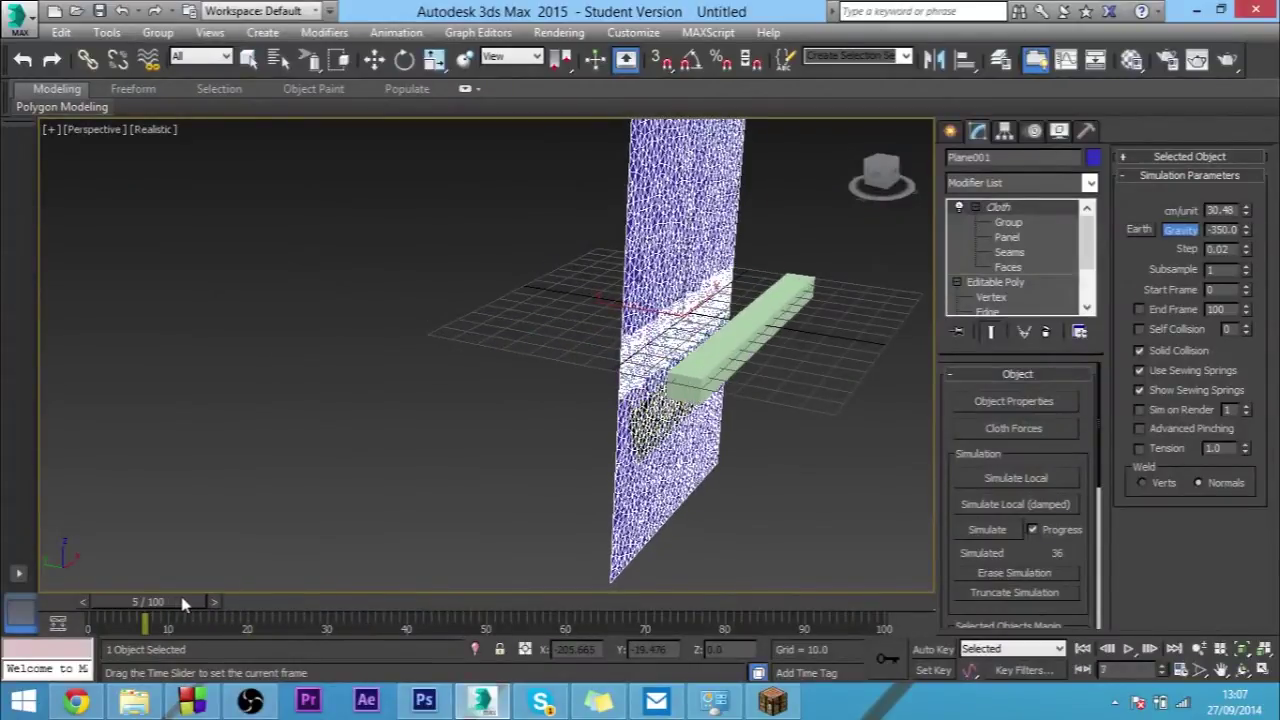
middle_click_drag(336, 510, 409, 494, "alt")
middle_click_drag(629, 380, 280, 395, "alt")
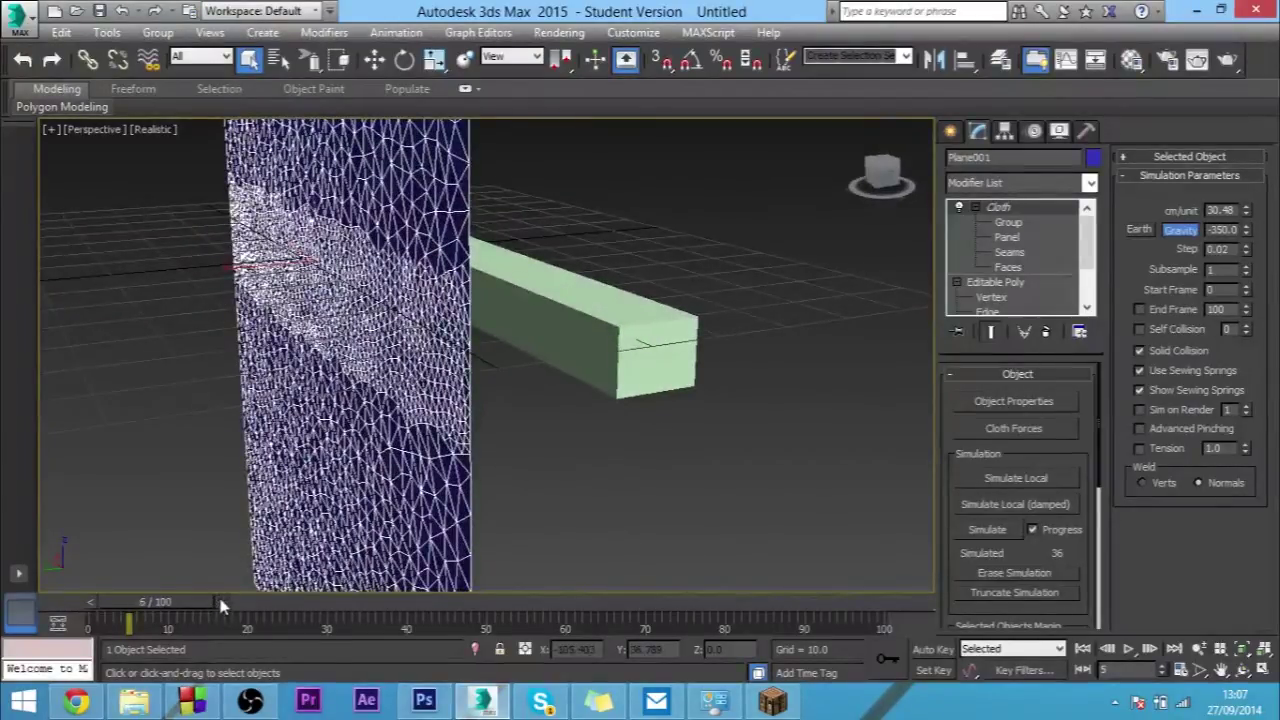
left_click_drag(221, 606, 245, 603)
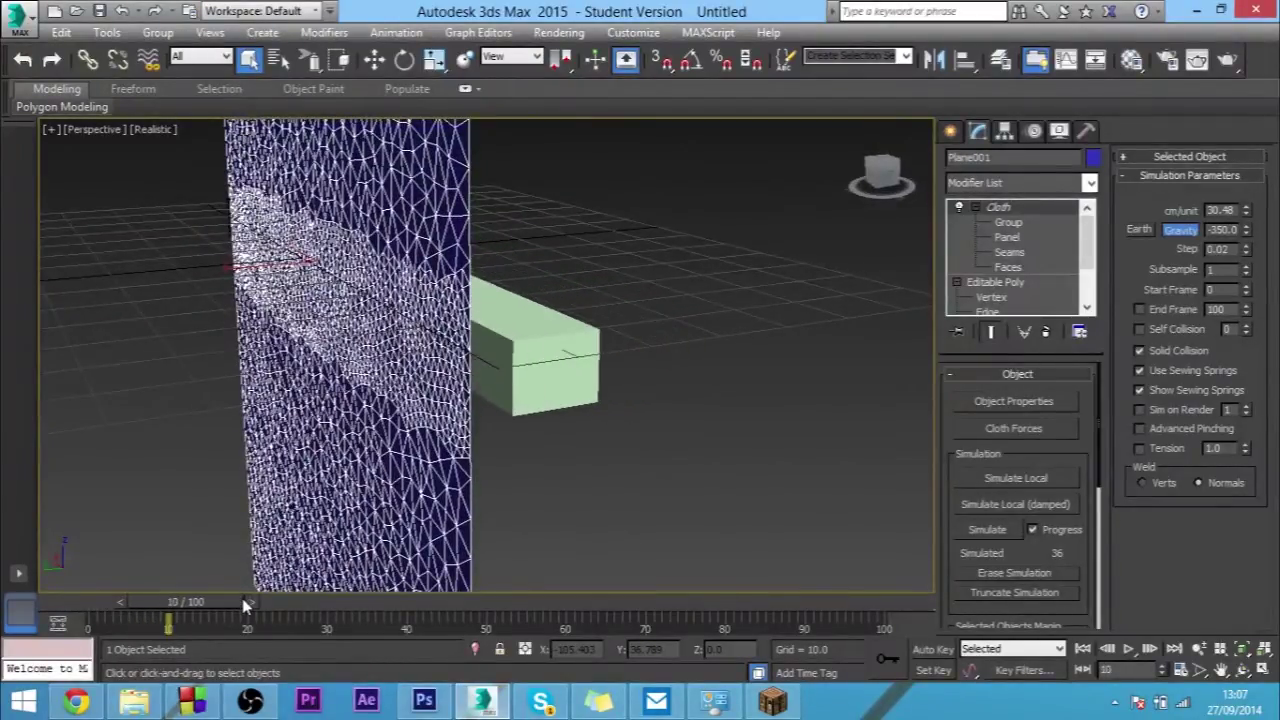
key("period")
key("period")
key("period")
key("period")
key("period")
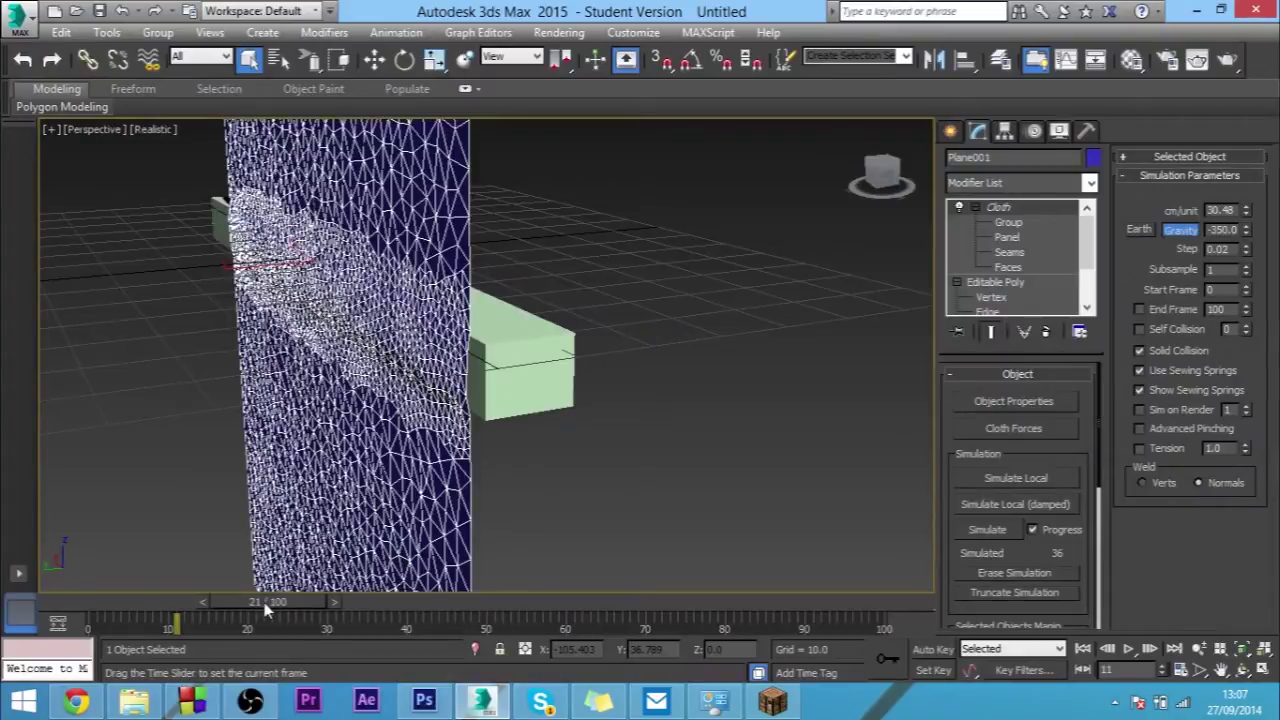
key("comma")
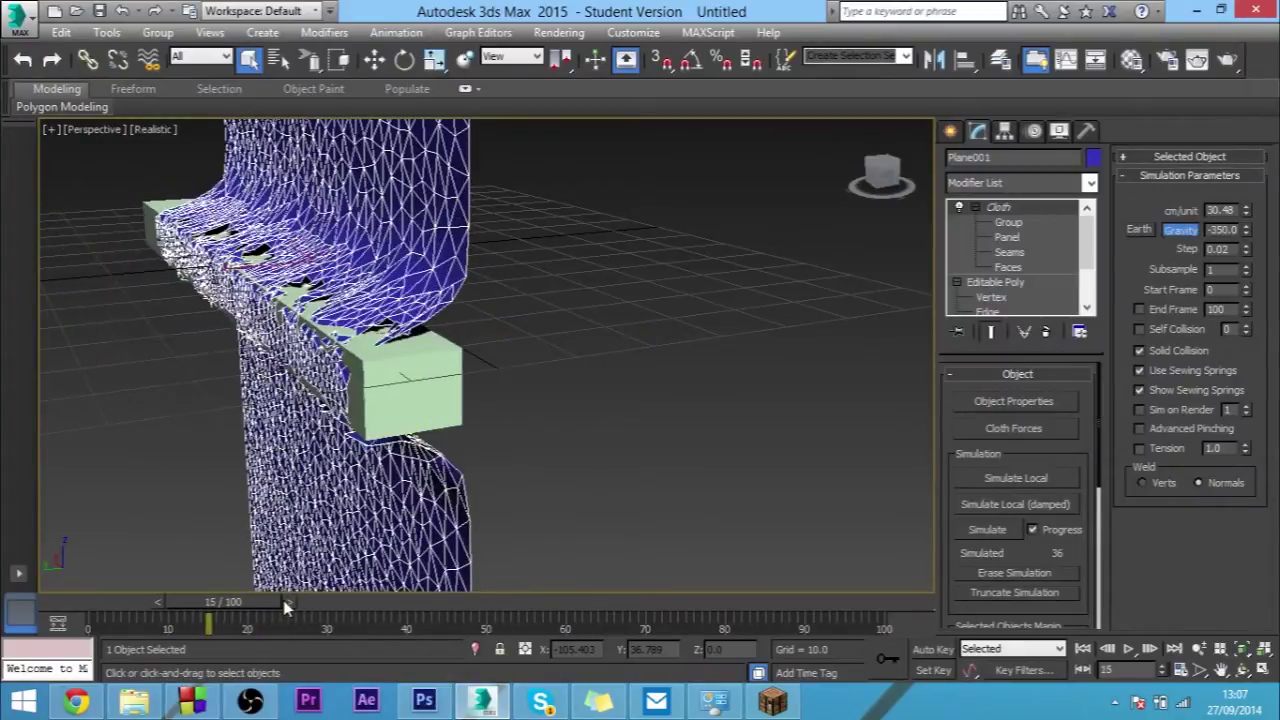
key("comma")
key("comma")
key("comma")
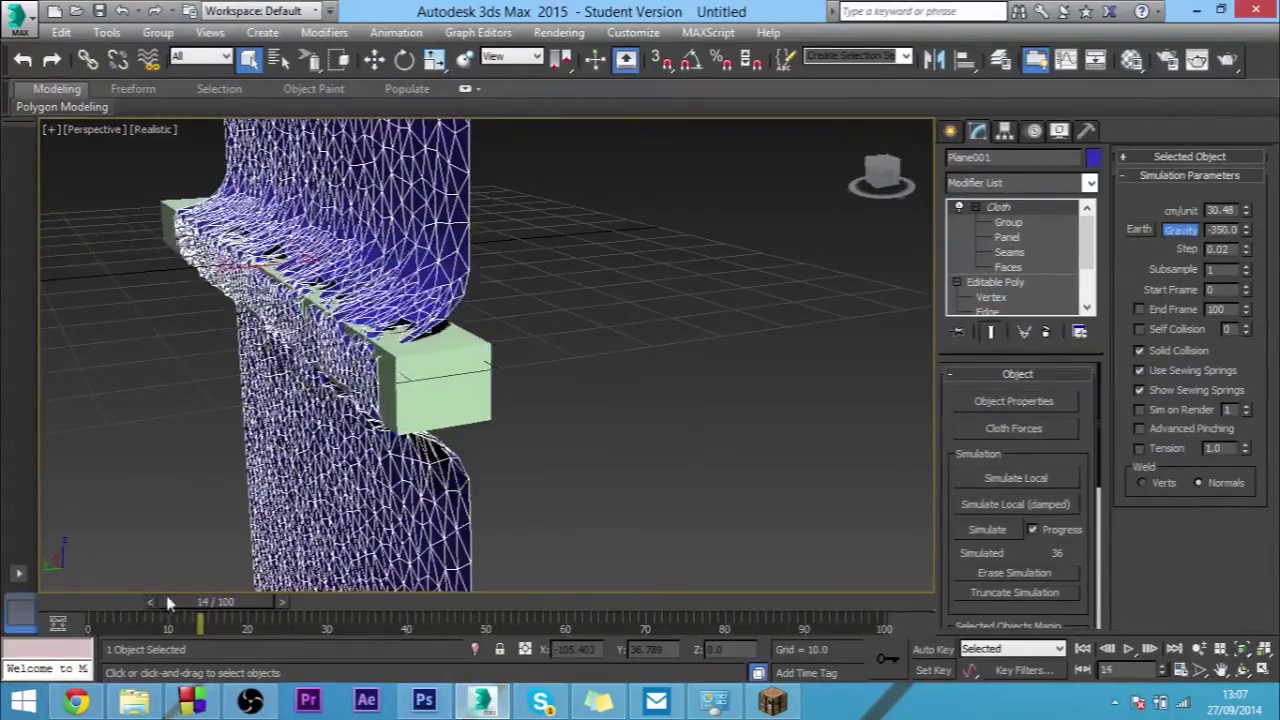
key("q")
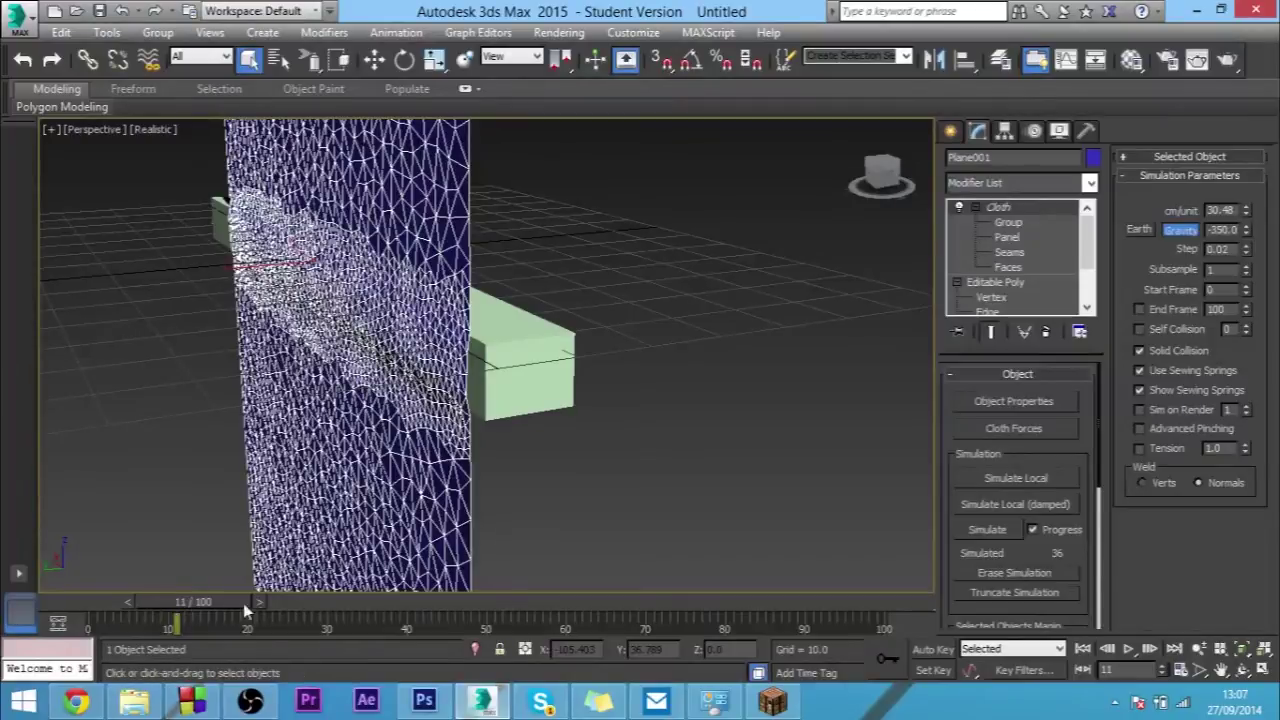
left_click(269, 602)
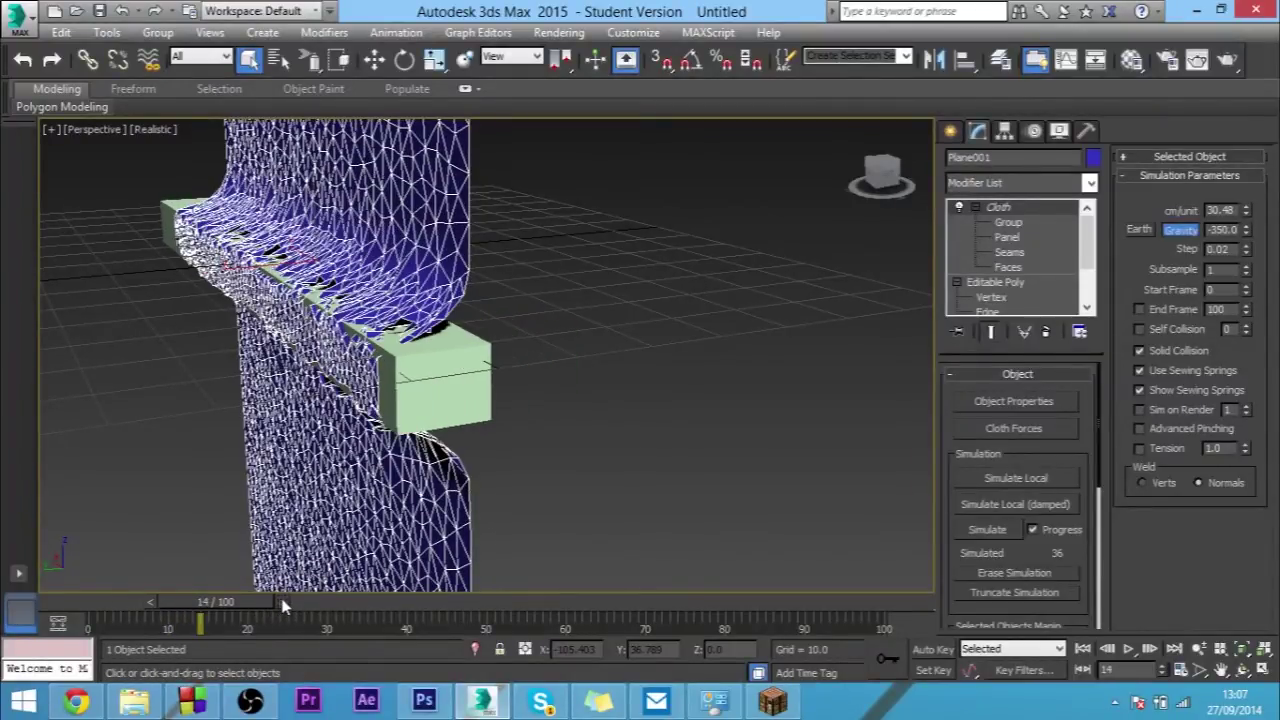
left_click(292, 603)
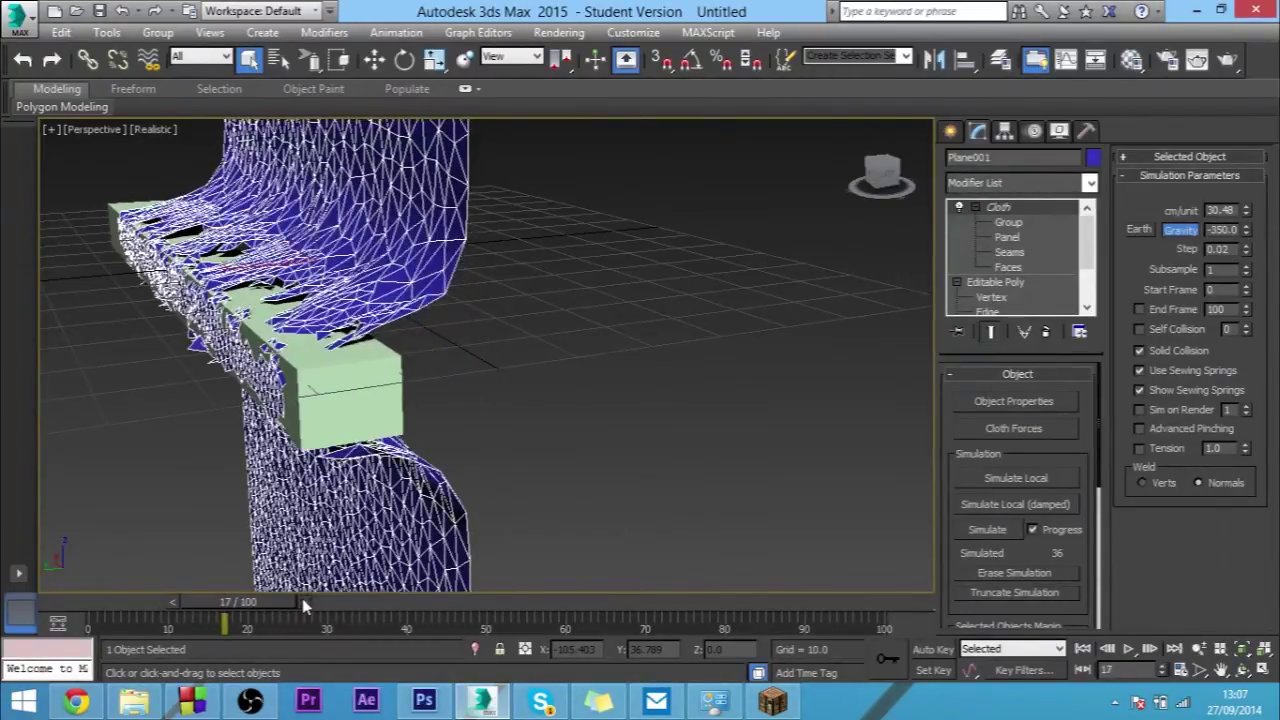
left_click(302, 600)
left_click(313, 603)
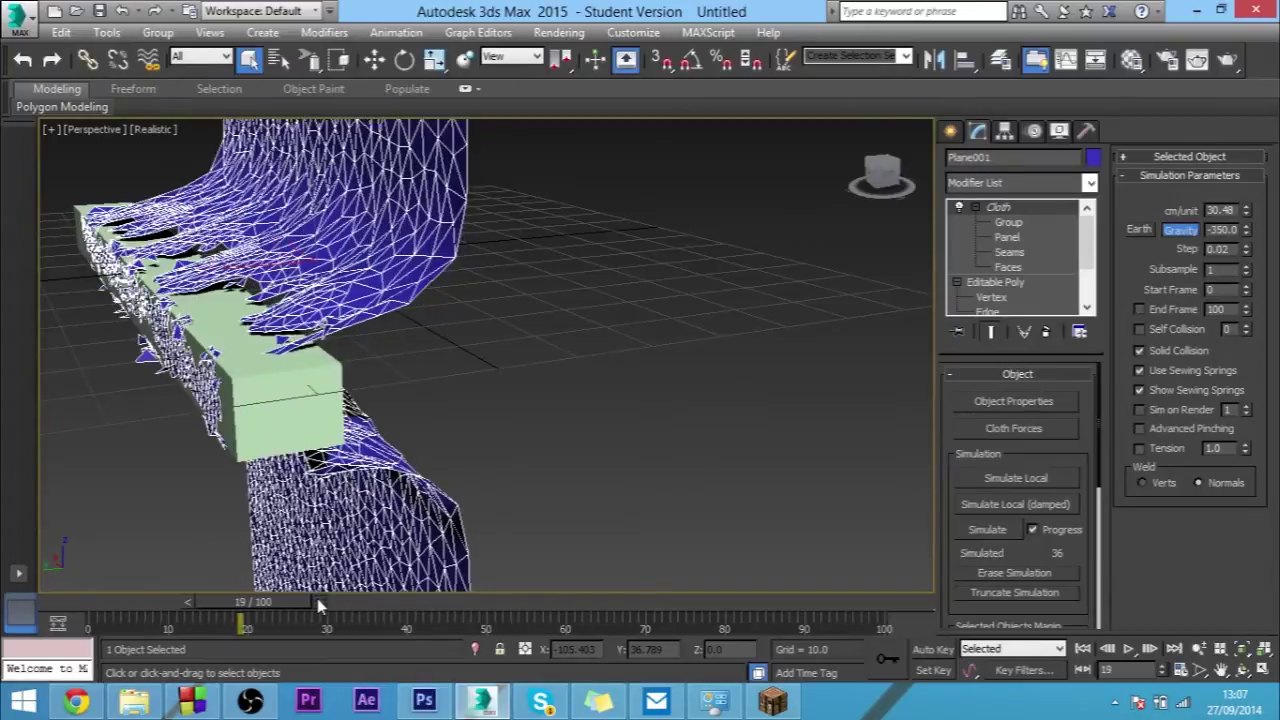
left_click(326, 604)
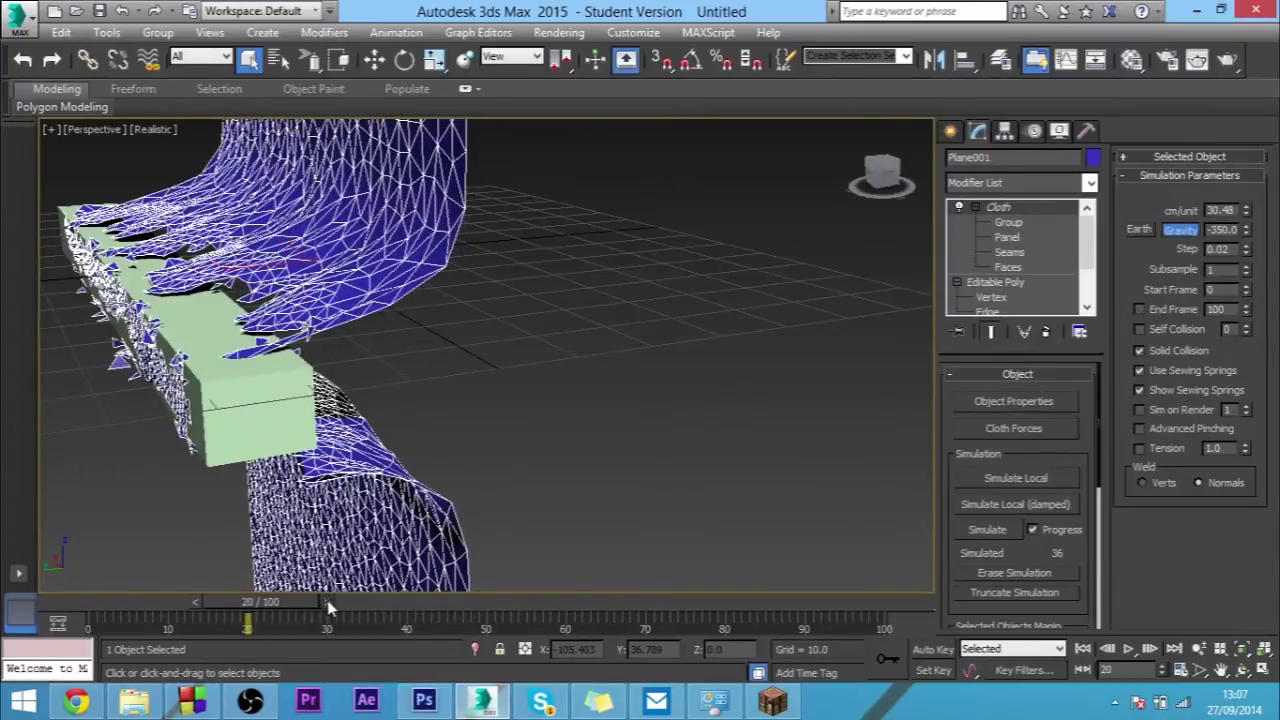
mouse_move(326, 606)
left_mouse_down()
mouse_move(225, 605)
mouse_move(405, 600)
left_mouse_up()
middle_click_drag(517, 280, 557, 287, "alt")
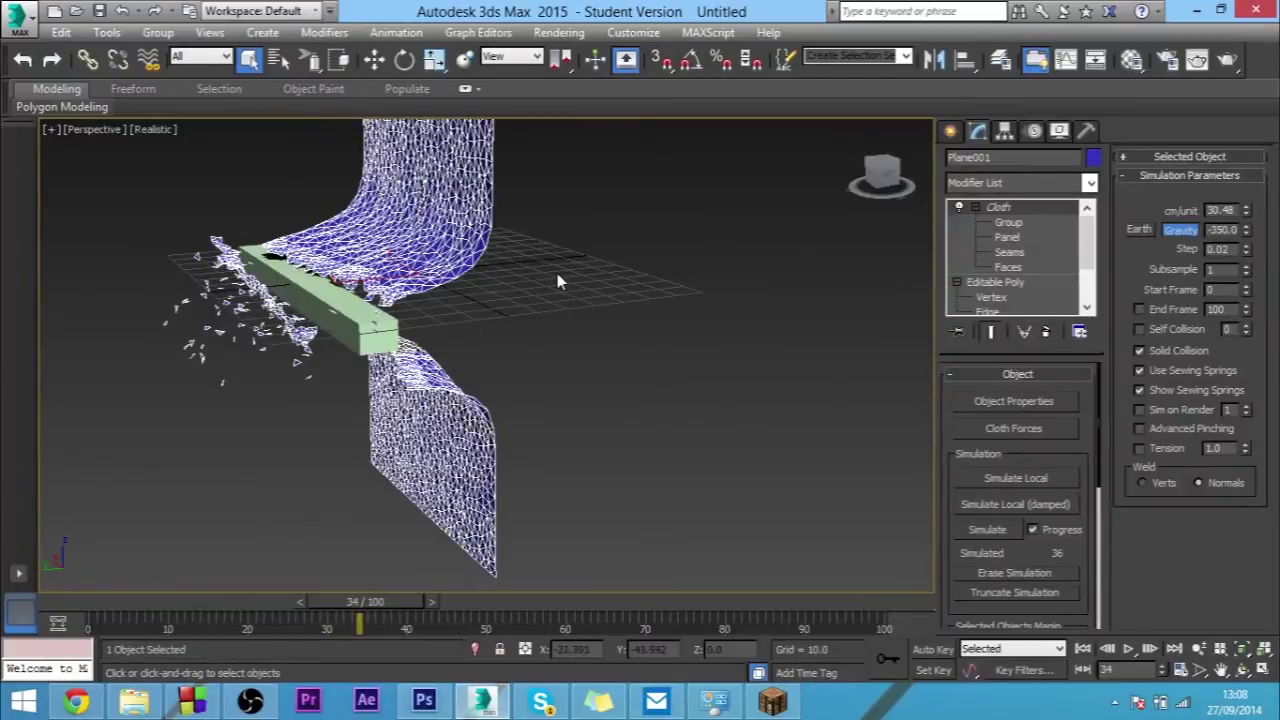
middle_click_drag(480, 354, 488, 352, "alt")
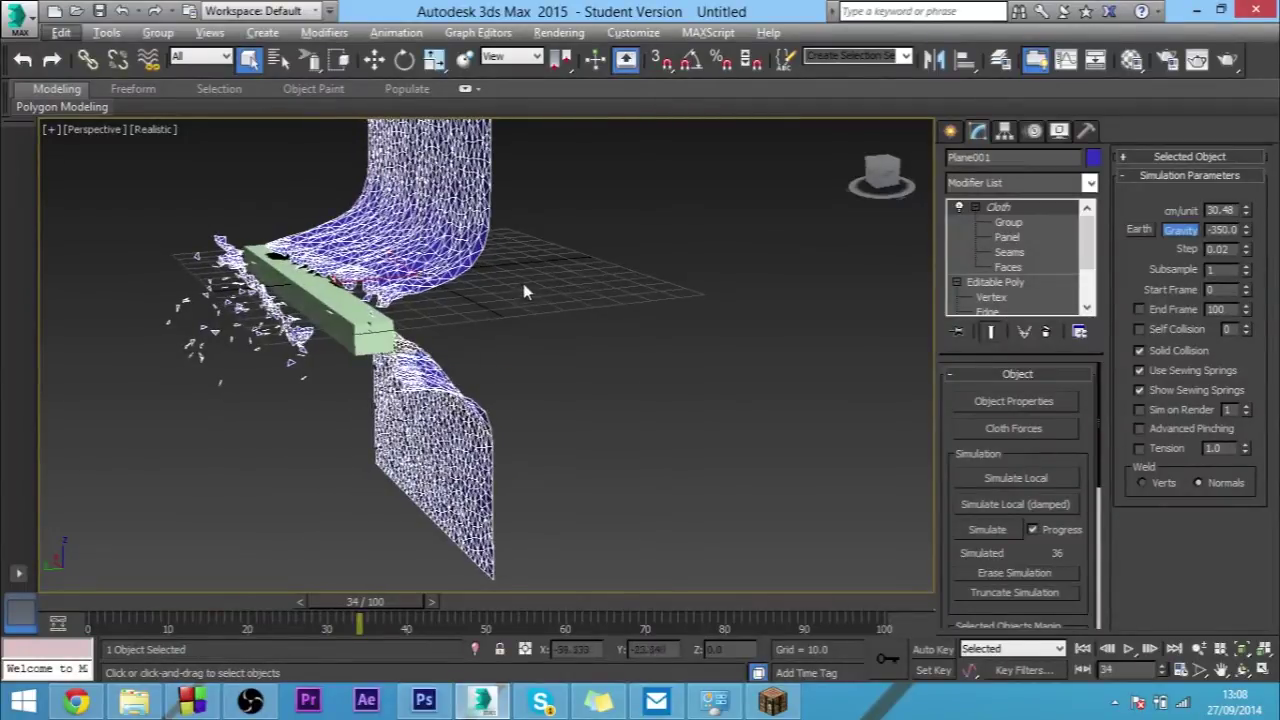
middle_click_drag(523, 290, 590, 296, "alt")
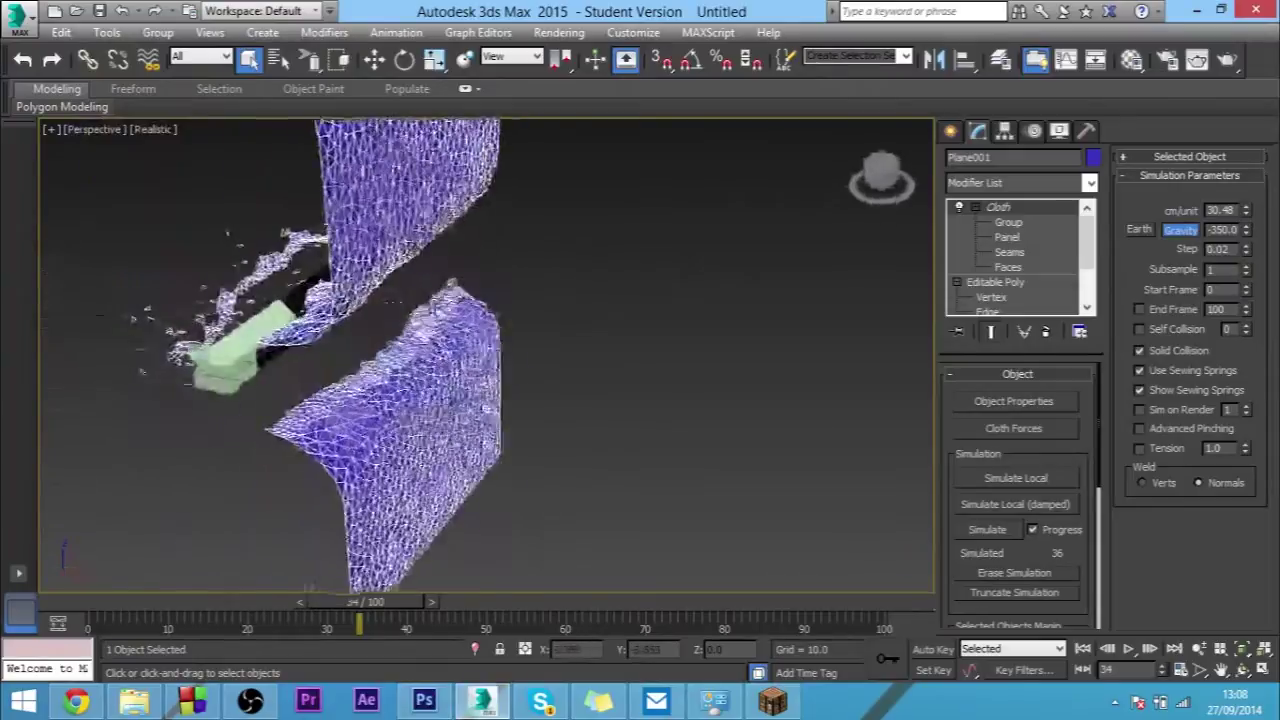
mouse_move(480, 290)
middle_mouse_down("alt")
mouse_move(500, 303)
mouse_move(378, 312)
mouse_move(410, 295)
mouse_move(492, 294)
middle_mouse_up("alt")
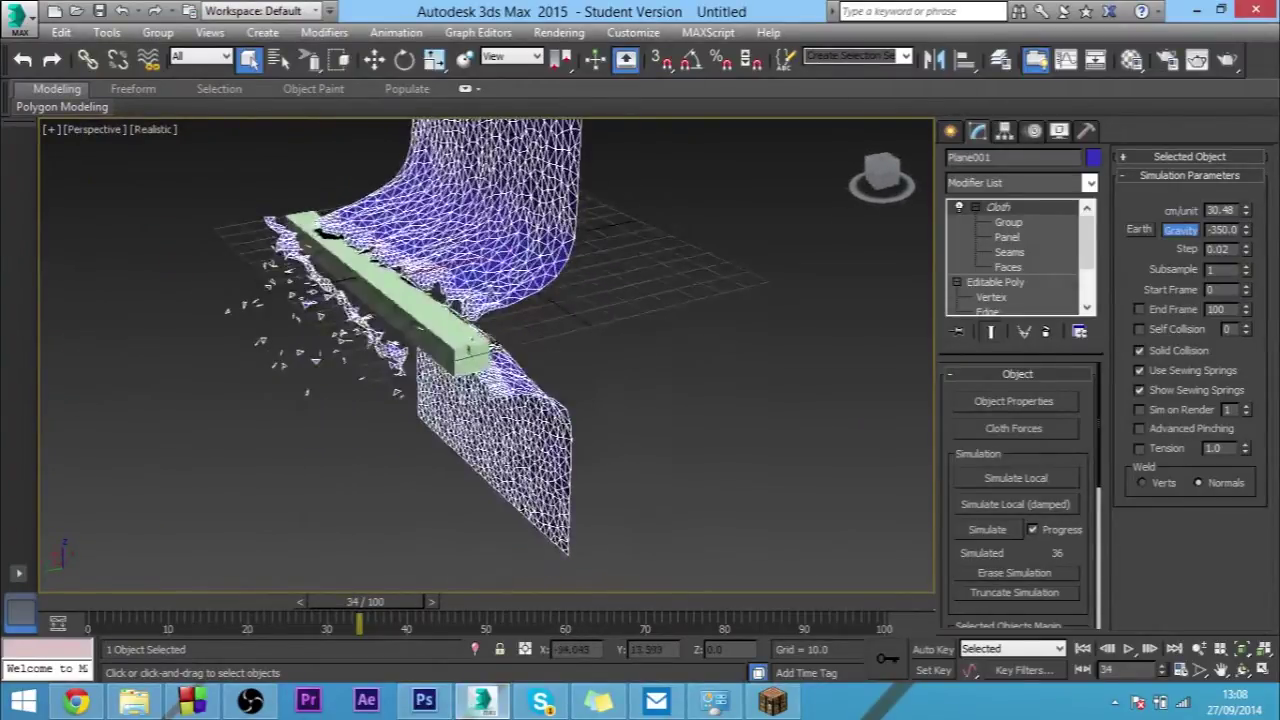
middle_click_drag(492, 345, 390, 322, "alt")
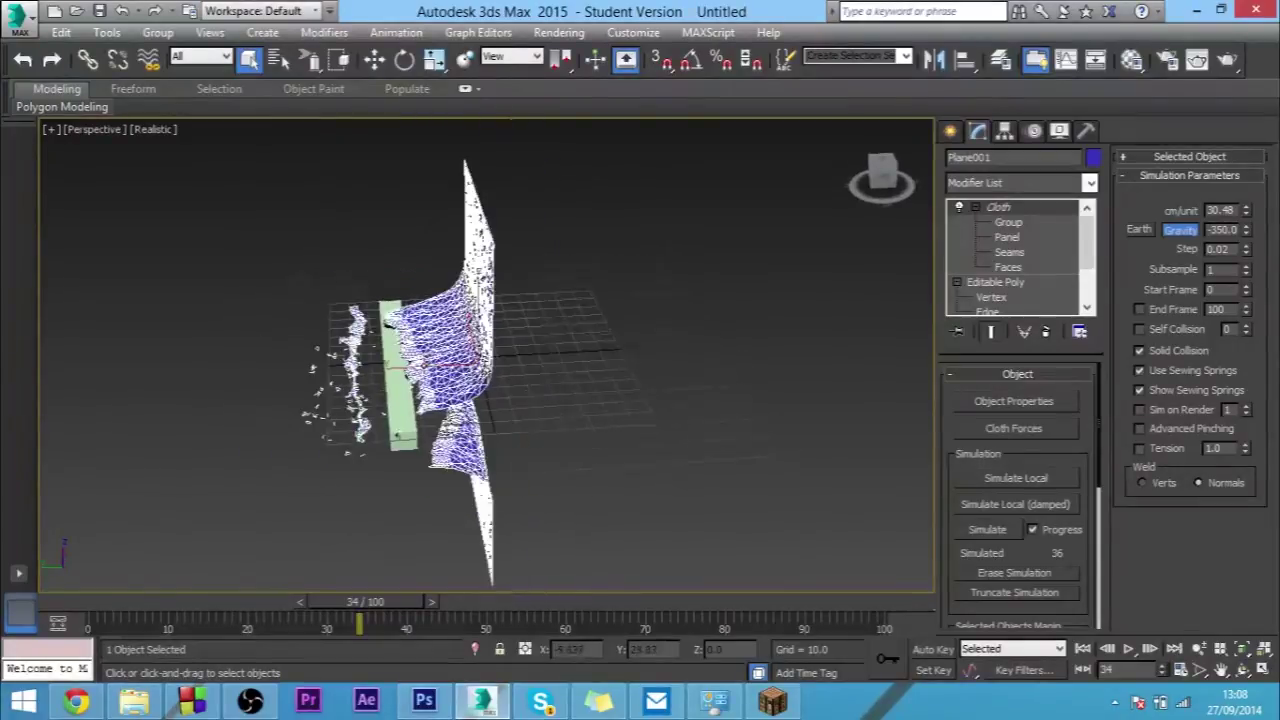